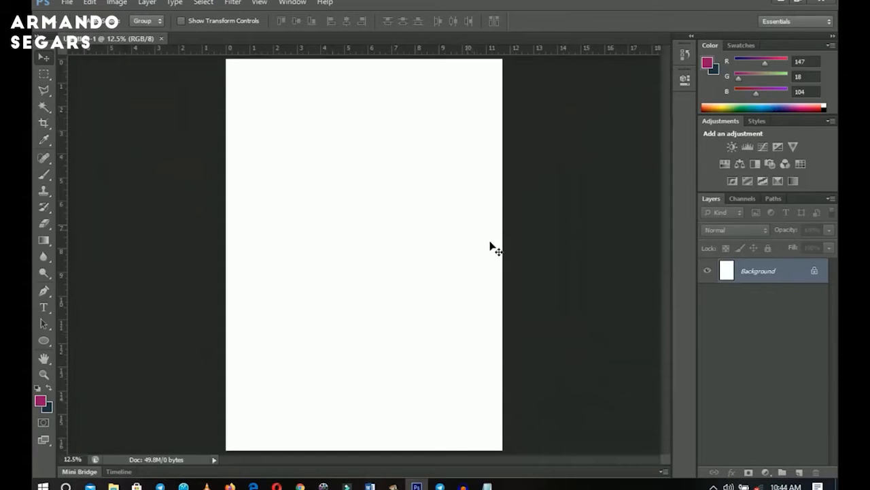
Add a Gradient Fill layer and apply a gold preset gradient from the gradient editor's presets.
{"action": "left_click", "coordinate": [766, 472]}
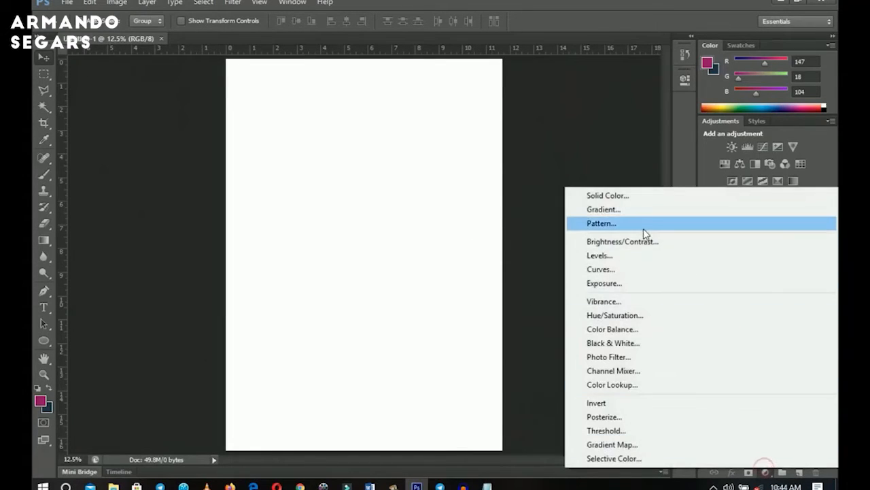
{"action": "left_click", "coordinate": [638, 210]}
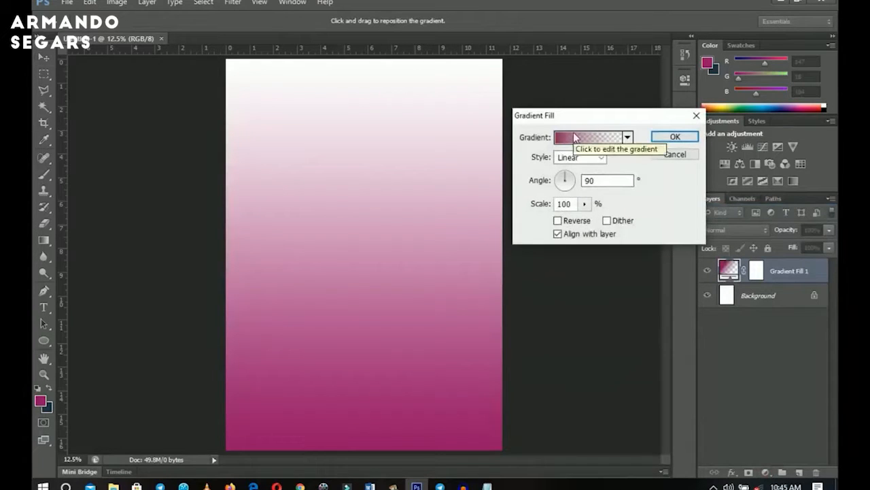
{"action": "left_click", "coordinate": [598, 139]}
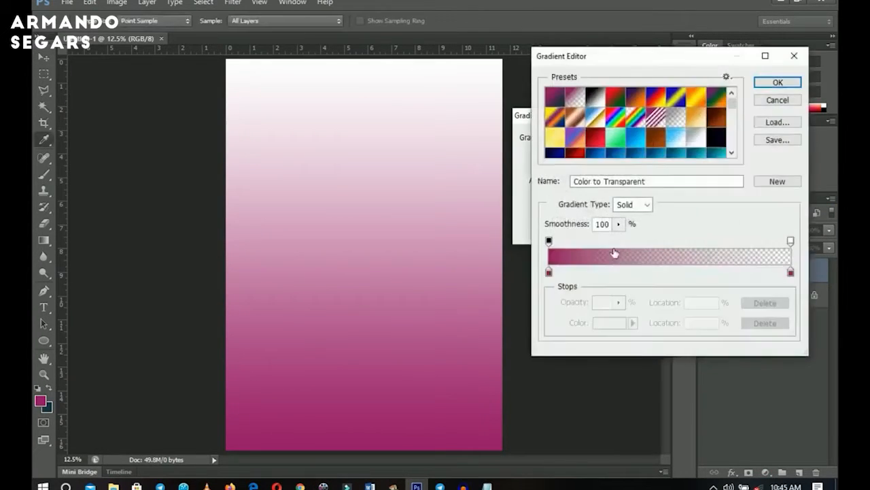
{"action": "scroll", "coordinate": [684, 116], "scroll_direction": "down", "scroll_amount": 5}
{"action": "left_click_drag", "start_coordinate": [734, 116], "coordinate": [734, 155]}
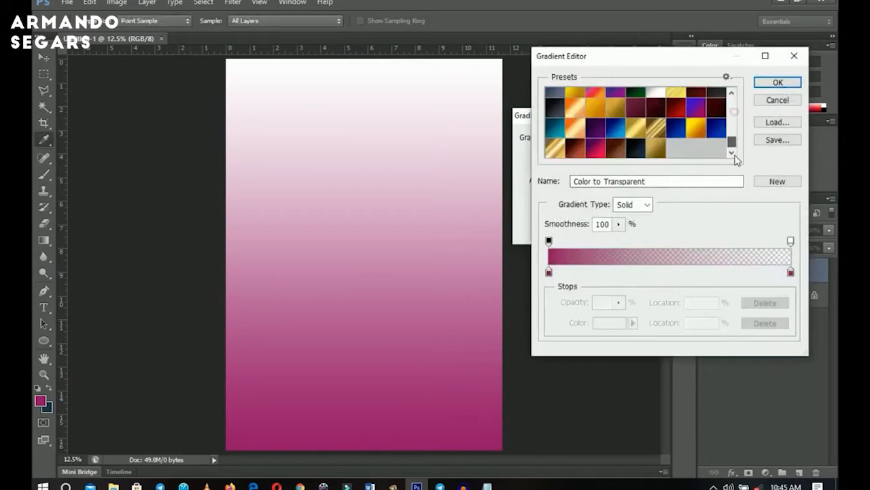
{"action": "left_click", "coordinate": [650, 155]}
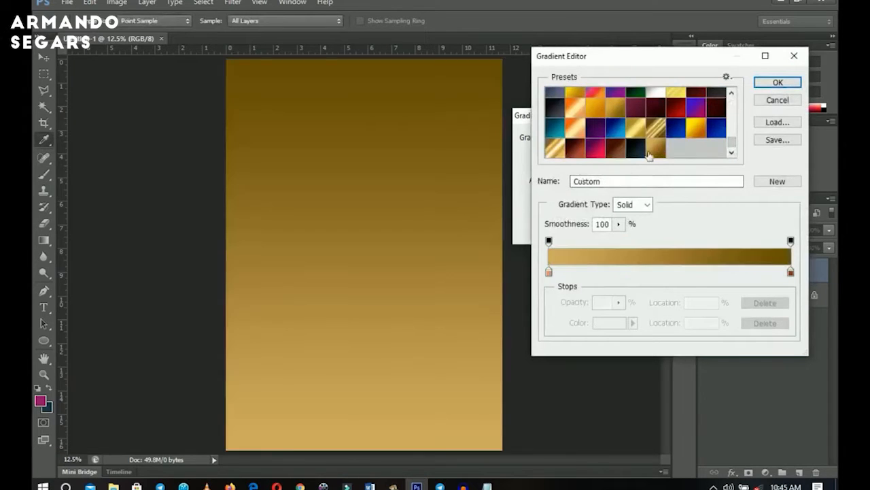
Set the gradient's left color stop to #d1ac5d.
{"action": "left_click", "coordinate": [550, 273]}
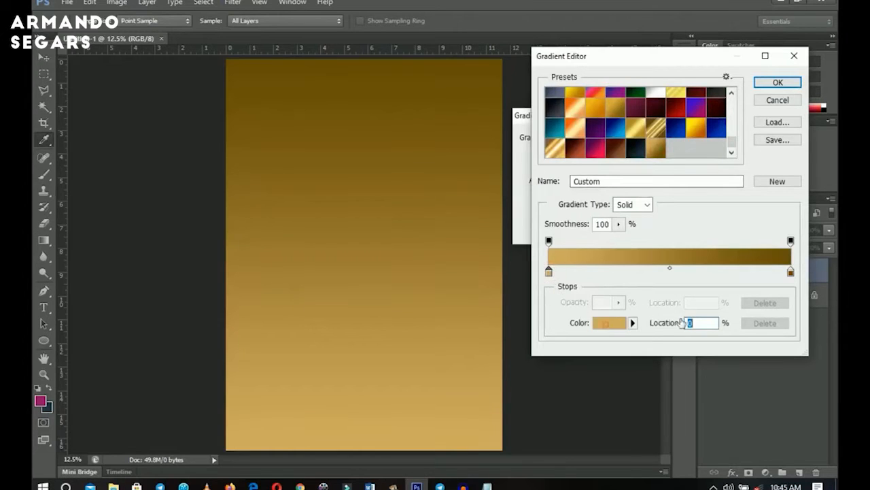
{"action": "left_click", "coordinate": [607, 324]}
{"action": "left_click", "coordinate": [748, 329]}
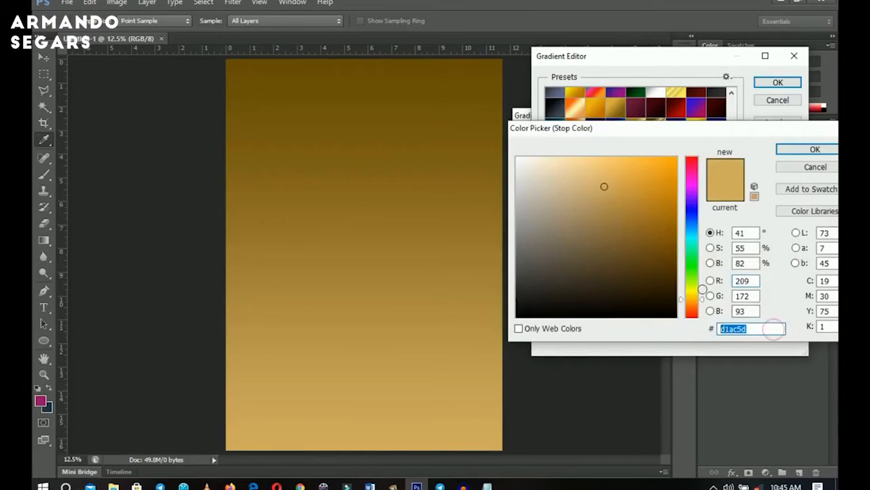
{"action": "left_click", "coordinate": [813, 149]}
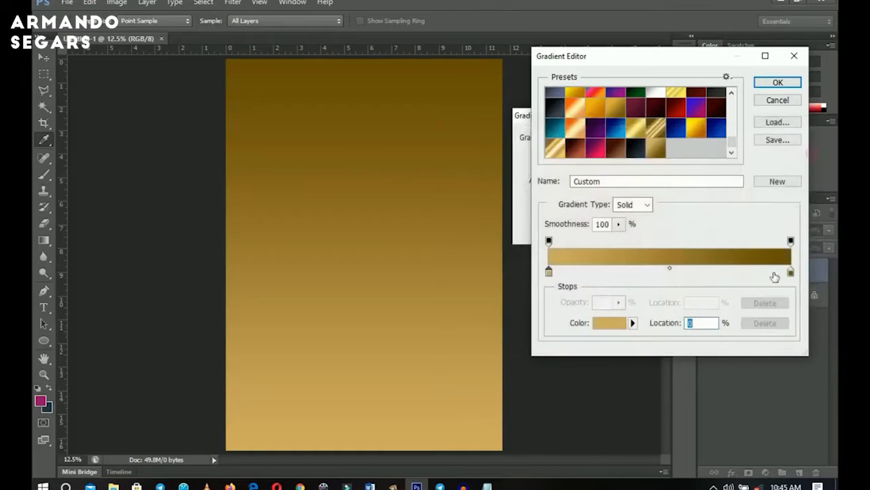
Review the right color stop's color, then confirm the edited gradient.
{"action": "left_click", "coordinate": [791, 274]}
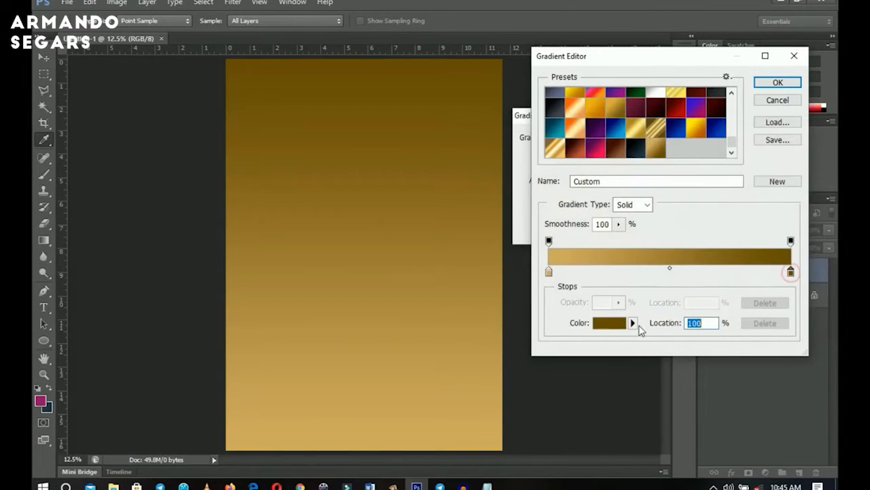
{"action": "left_click", "coordinate": [616, 323]}
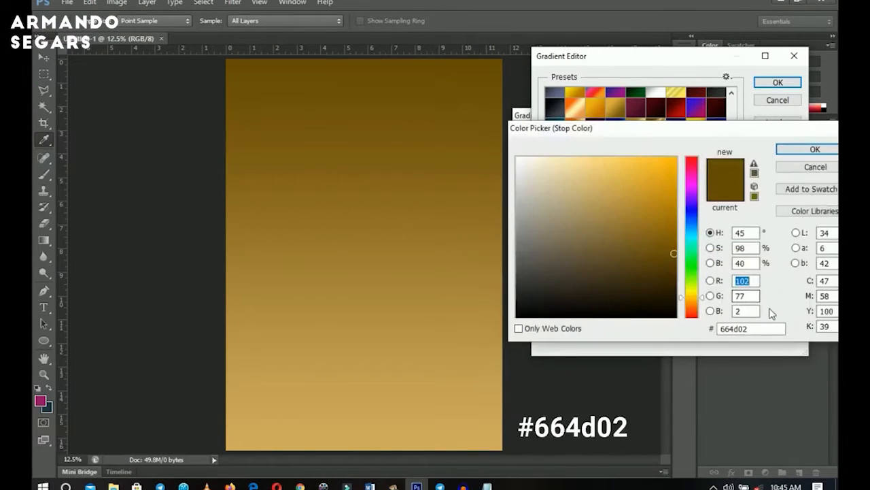
{"action": "left_click", "coordinate": [818, 168]}
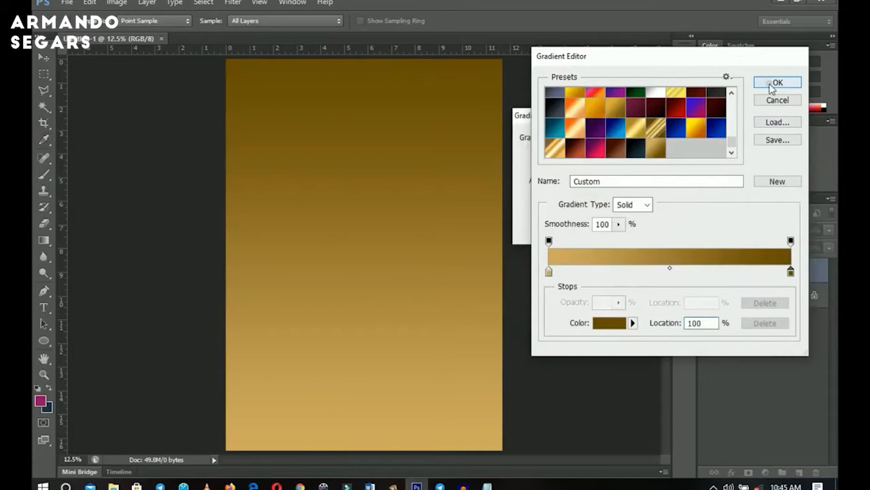
{"action": "left_click", "coordinate": [775, 83]}
Set the gradient fill style to Radial and its scale to 130%.
{"action": "left_click", "coordinate": [593, 157]}
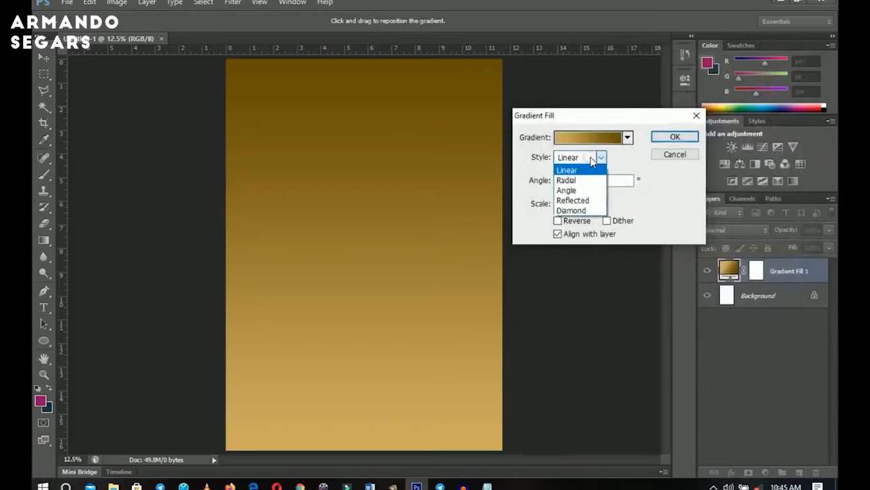
{"action": "left_click", "coordinate": [578, 180]}
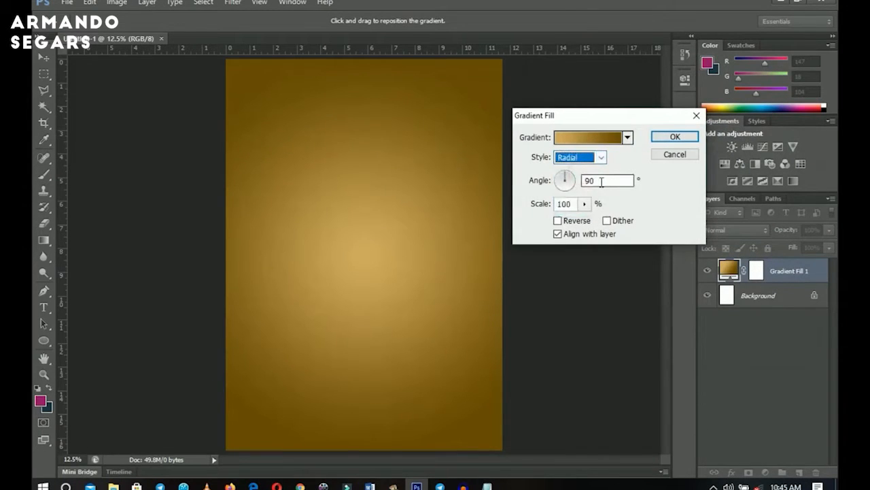
{"action": "double_click", "coordinate": [566, 204]}
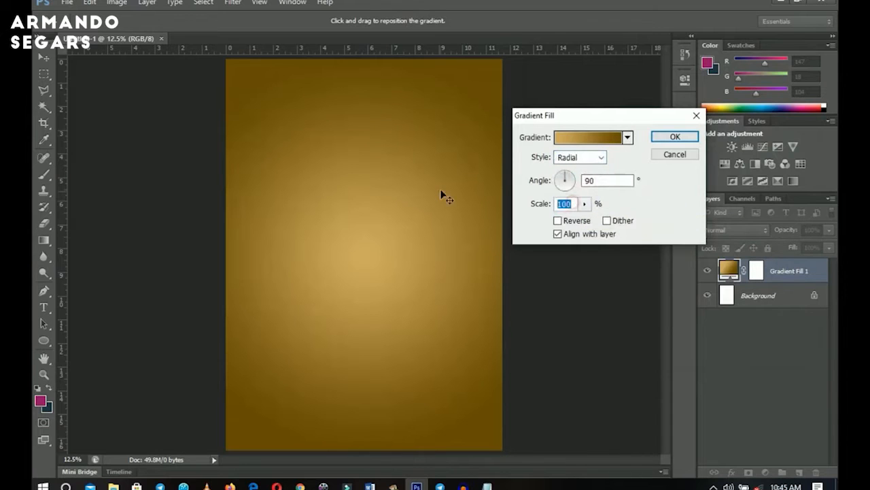
{"action": "type", "text": "130"}
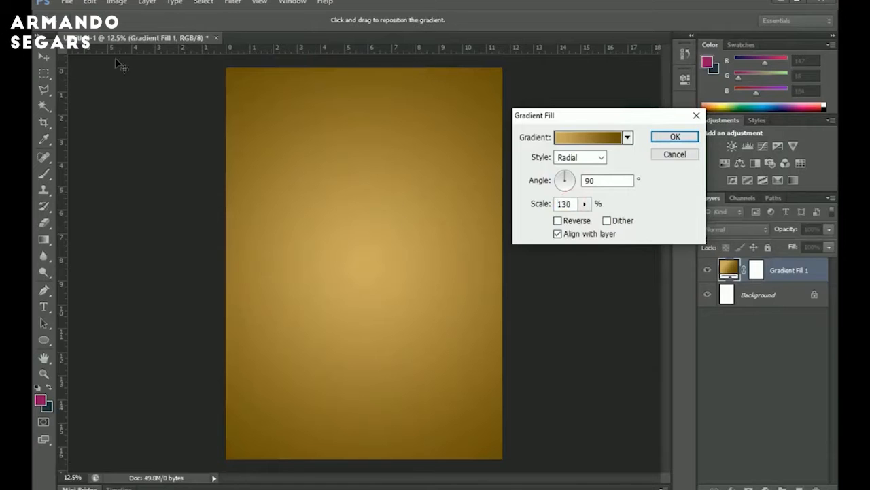
Shift the radial gradient's centre up and to the right on the canvas, then confirm the Gradient Fill.
{"action": "left_click_drag", "start_coordinate": [359, 218], "coordinate": [429, 159]}
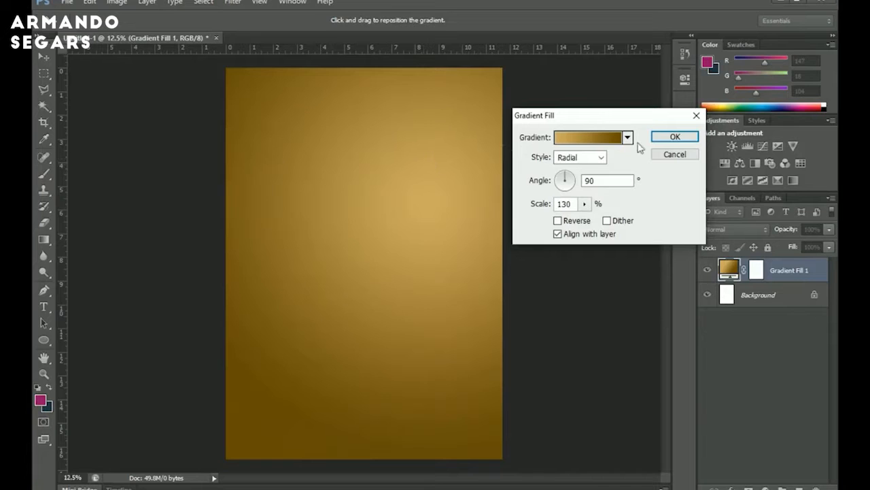
{"action": "left_click", "coordinate": [675, 139]}
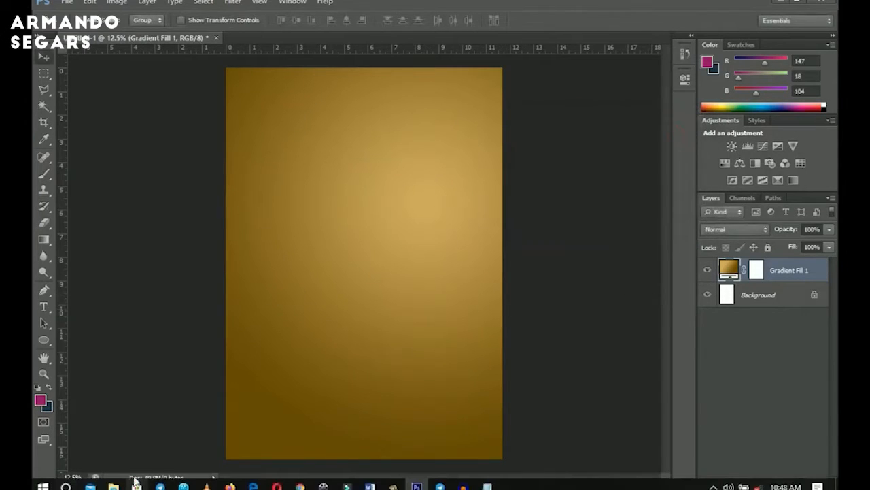
Switch to File Explorer and drag 'makeup photo' from the Makeup Class folder into the document.
{"action": "left_click", "coordinate": [113, 485]}
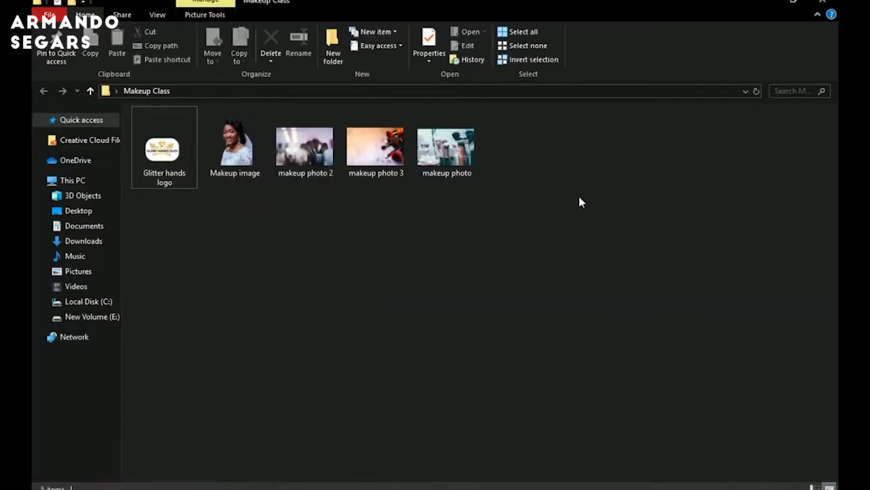
{"action": "left_click_drag", "start_coordinate": [561, 189], "coordinate": [299, 130]}
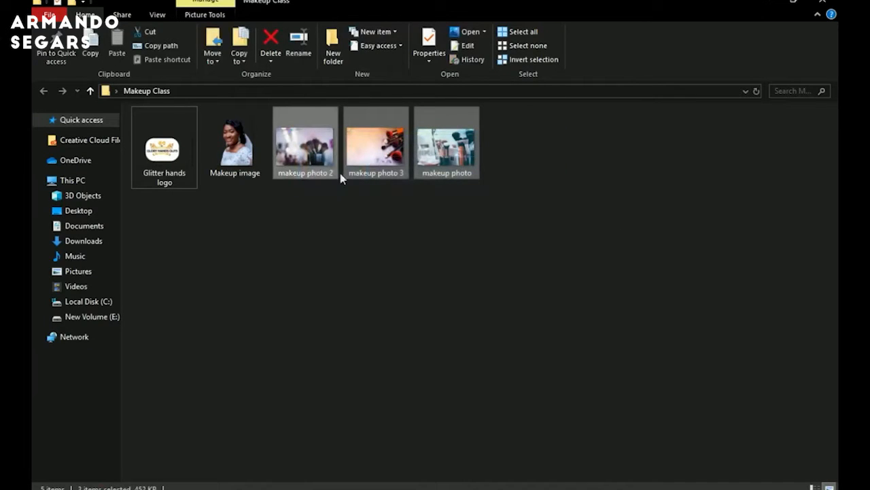
{"action": "left_click", "coordinate": [297, 168]}
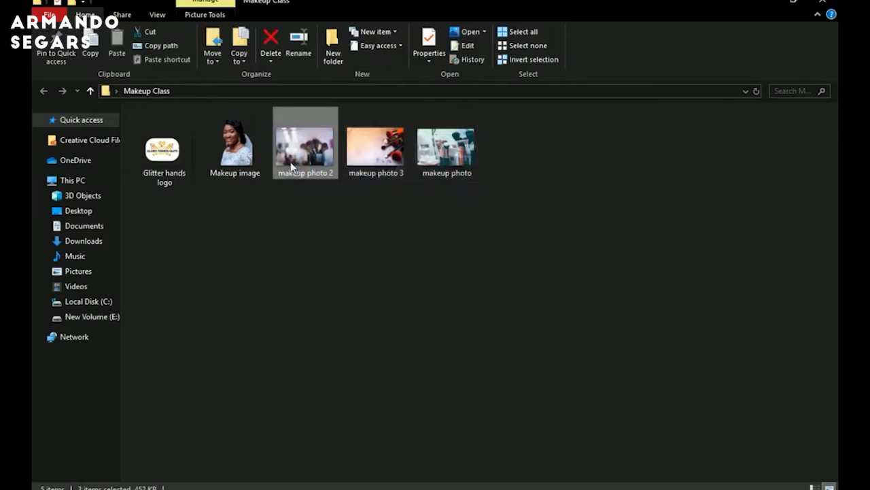
{"action": "left_click", "coordinate": [470, 169]}
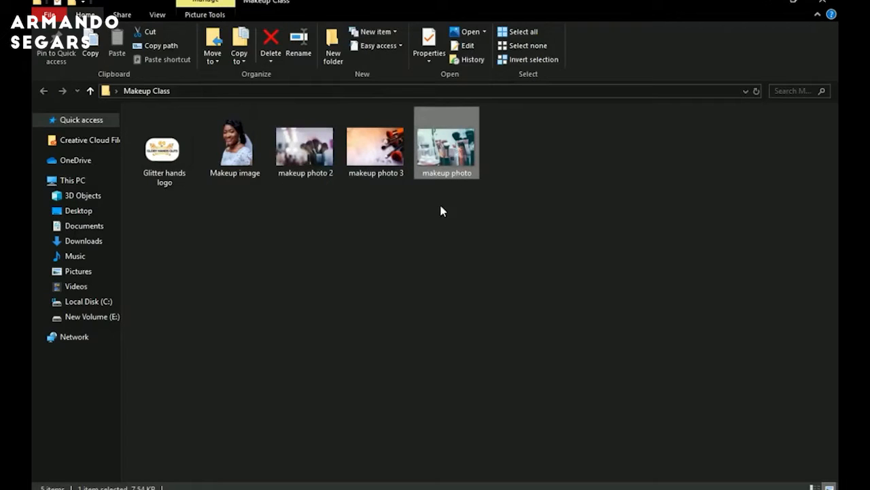
{"action": "left_click_drag", "start_coordinate": [441, 210], "coordinate": [478, 162]}
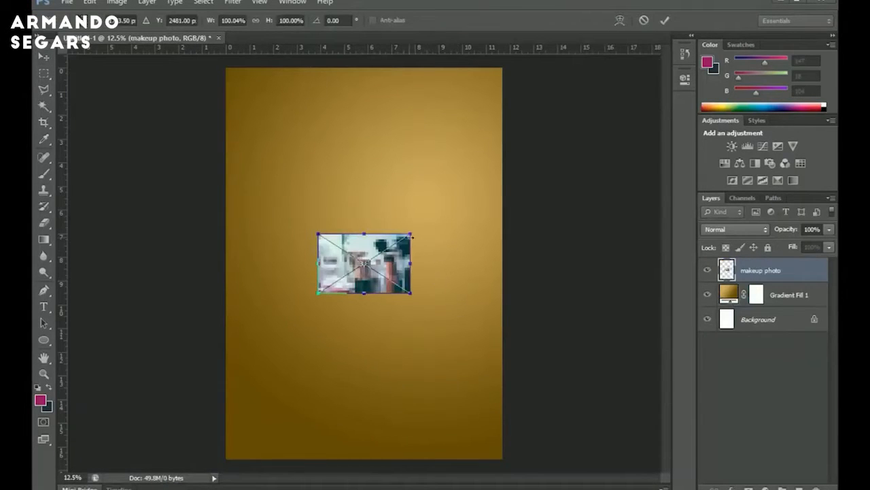
Enlarge the placed photo to about 12.7 × 8.2 in, commit it, and move it to the canvas top.
{"action": "left_click_drag", "start_coordinate": [411, 235], "coordinate": [500, 147]}
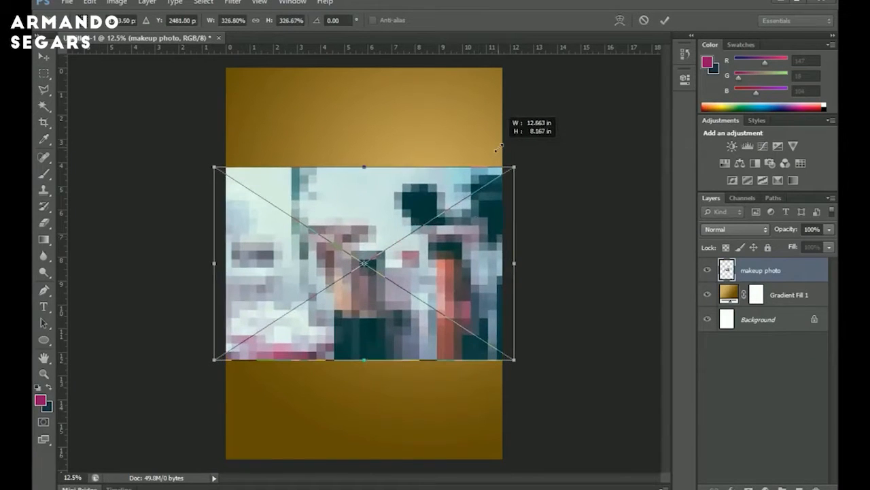
{"action": "key", "text": "Return"}
{"action": "left_click_drag", "start_coordinate": [458, 284], "coordinate": [444, 206]}
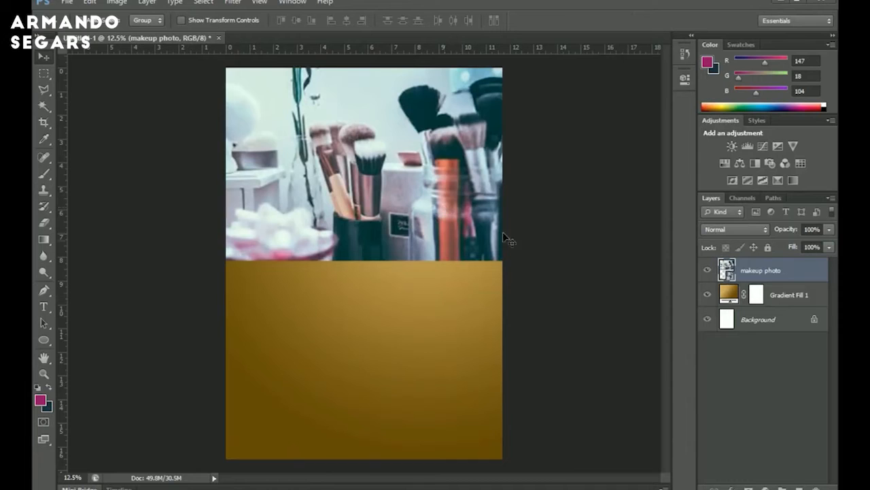
Rasterize the makeup photo layer and desaturate it to black and white.
{"action": "right_click", "coordinate": [765, 277]}
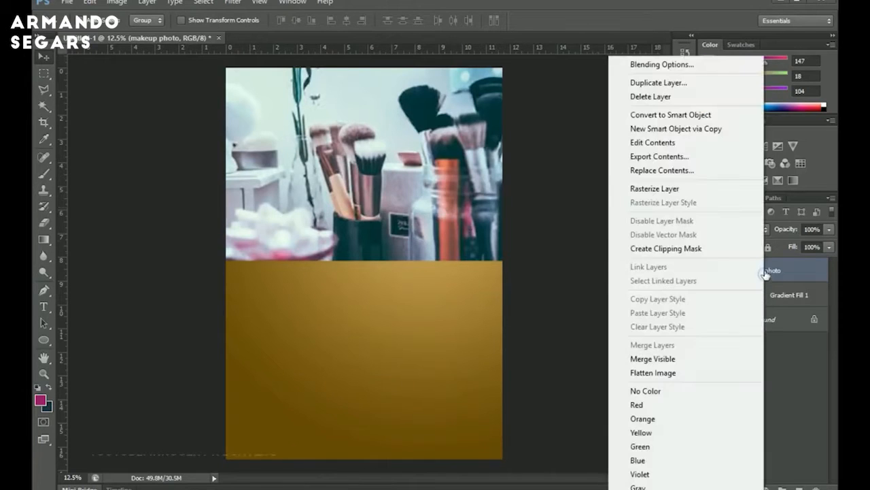
{"action": "left_click", "coordinate": [669, 194]}
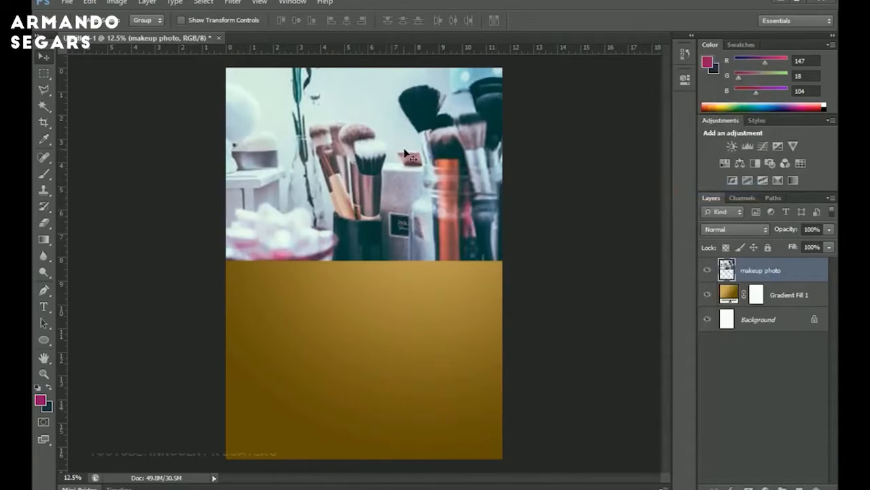
{"action": "key", "text": "z"}
{"action": "left_click", "coordinate": [359, 113]}
{"action": "key", "text": "v"}
{"action": "scroll", "coordinate": [400, 204], "scroll_direction": "up", "scroll_amount": 2}
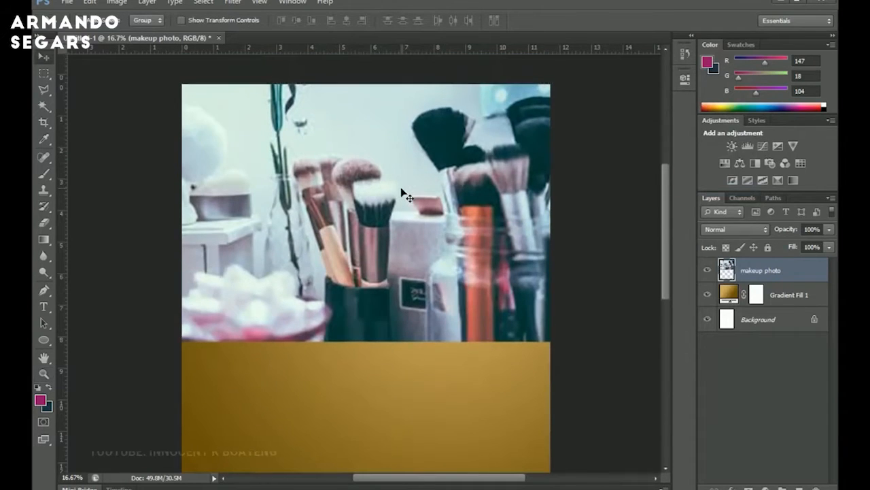
{"action": "scroll", "coordinate": [405, 195], "scroll_direction": "down", "scroll_amount": 2}
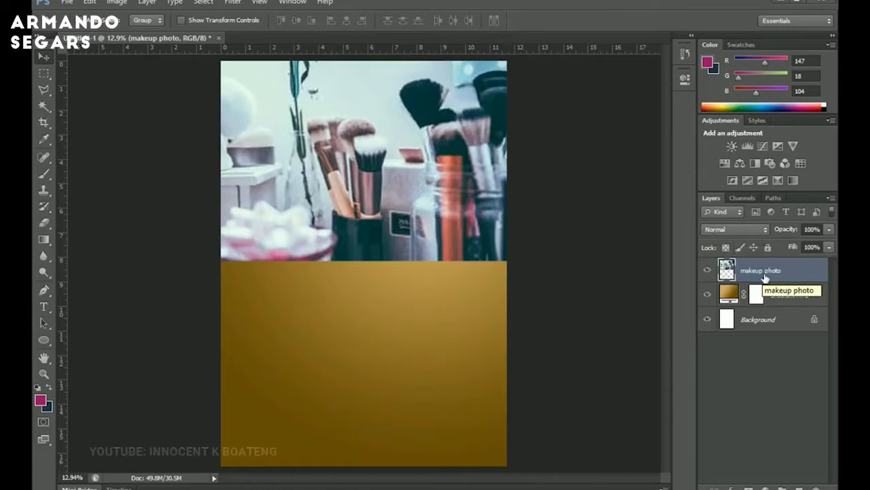
{"action": "key", "text": "ctrl+shift+u"}
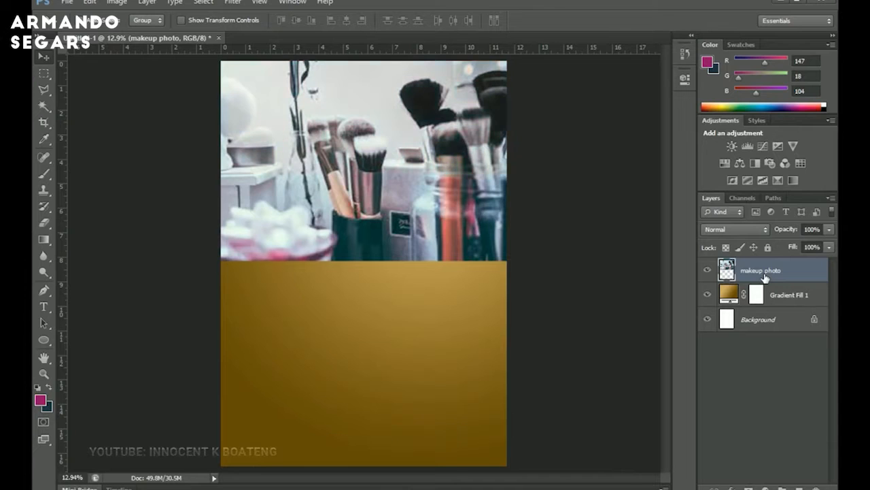
Set the makeup photo layer's blending mode to Soft Light.
{"action": "left_click", "coordinate": [736, 231]}
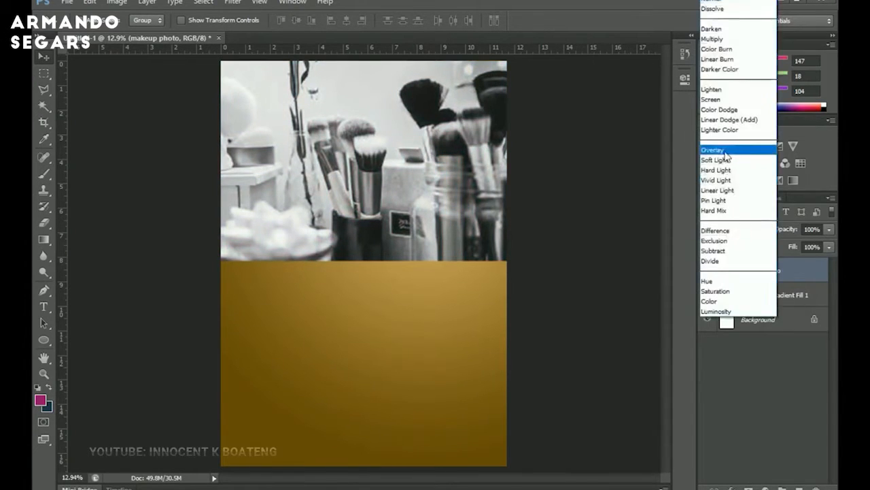
{"action": "left_click", "coordinate": [726, 164]}
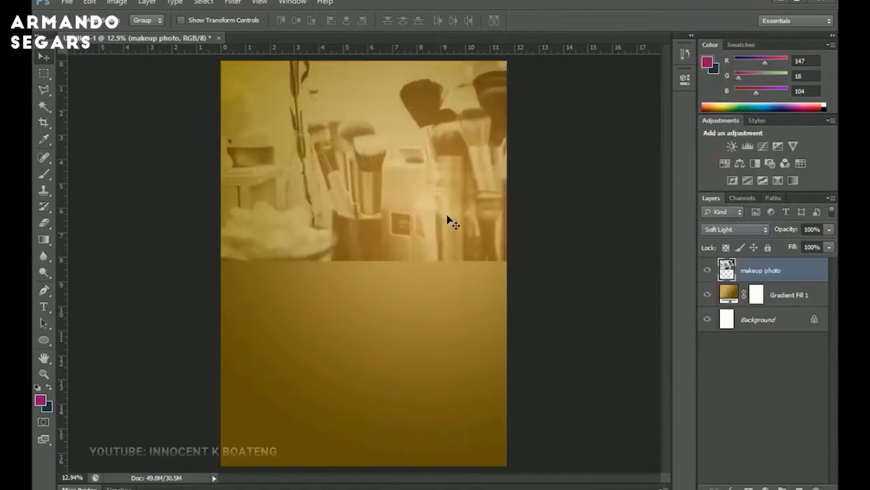
Scale the photo up to about 118% and commit the transform.
{"action": "key", "text": "ctrl+t"}
{"action": "left_click_drag", "start_coordinate": [519, 265], "coordinate": [547, 278]}
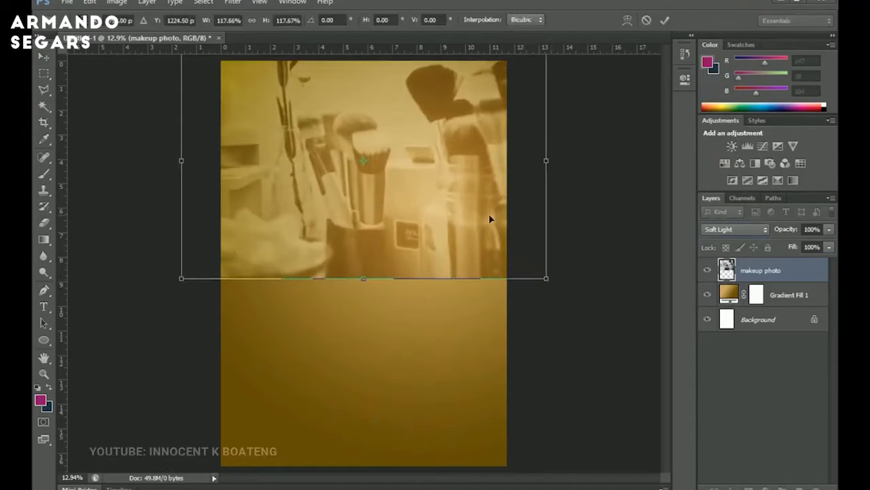
{"action": "key", "text": "Return"}
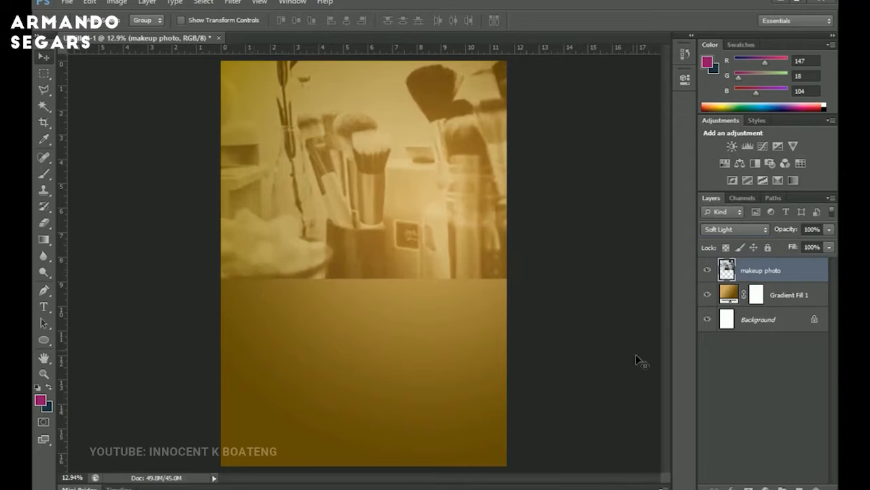
Add a layer mask to the makeup photo layer and switch to the Brush tool.
{"action": "left_click", "coordinate": [747, 488]}
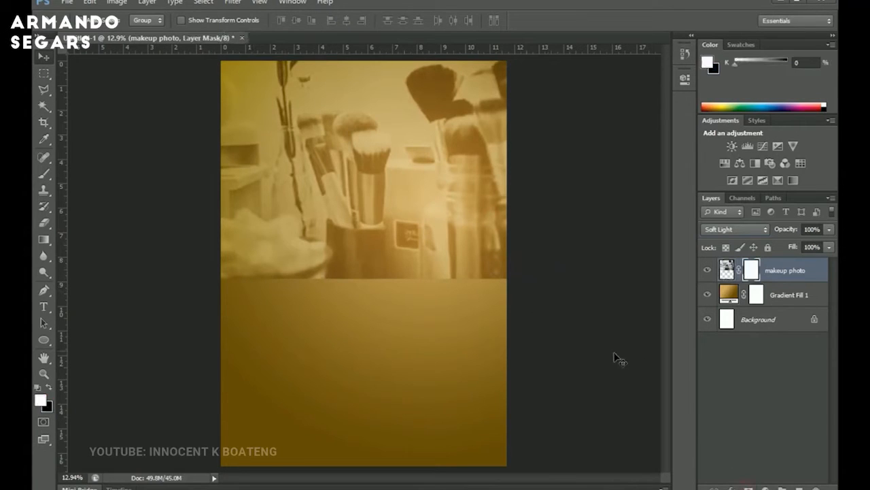
{"action": "key", "text": "b"}
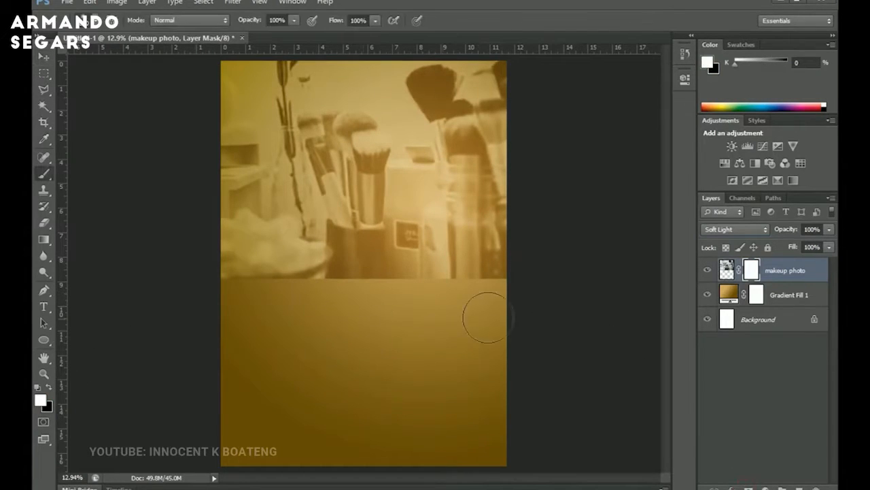
Enlarge the brush and paint black on the photo's layer mask to fade its lower part into the background.
{"action": "key", "text": "bracketright"}
{"action": "key", "text": "bracketright"}
{"action": "key", "text": "bracketright"}
{"action": "key", "text": "bracketright"}
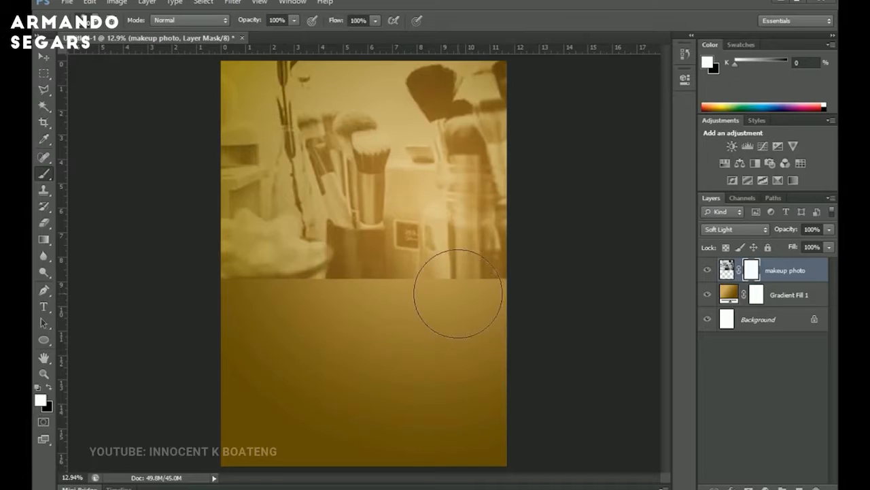
{"action": "key", "text": "x"}
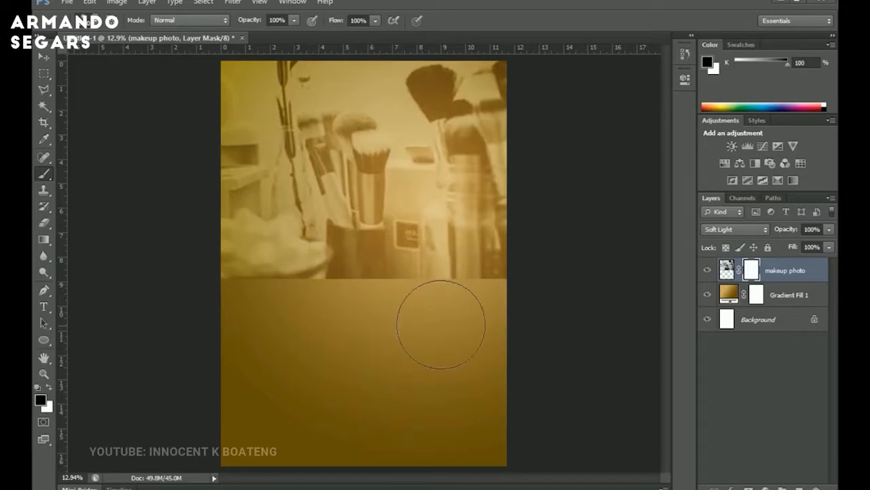
{"action": "mouse_move", "coordinate": [405, 311]}
{"action": "left_mouse_down"}
{"action": "mouse_move", "coordinate": [374, 292]}
{"action": "mouse_move", "coordinate": [311, 288]}
{"action": "mouse_move", "coordinate": [262, 262]}
{"action": "mouse_move", "coordinate": [214, 291]}
{"action": "mouse_move", "coordinate": [190, 283]}
{"action": "mouse_move", "coordinate": [212, 292]}
{"action": "left_mouse_up"}
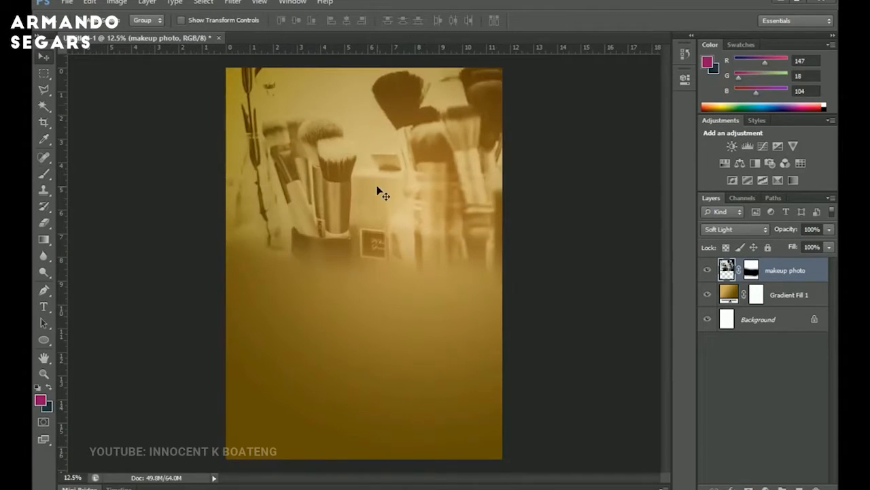
Add a vertical guide at the 50% position.
{"action": "left_click", "coordinate": [259, 2]}
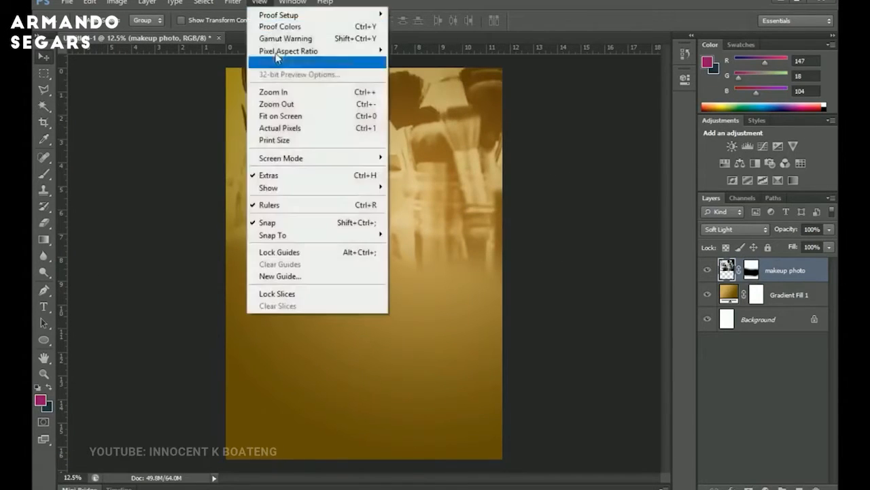
{"action": "left_click", "coordinate": [306, 275]}
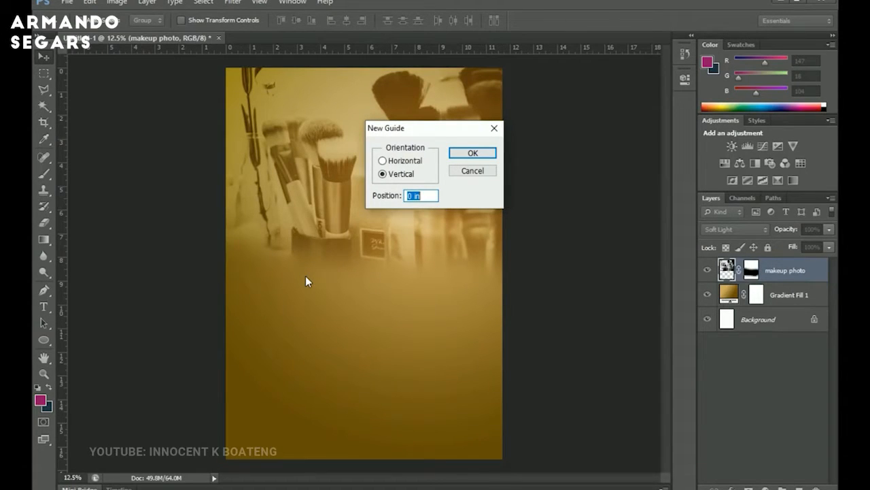
{"action": "type", "text": "50%"}
{"action": "key", "text": "Return"}
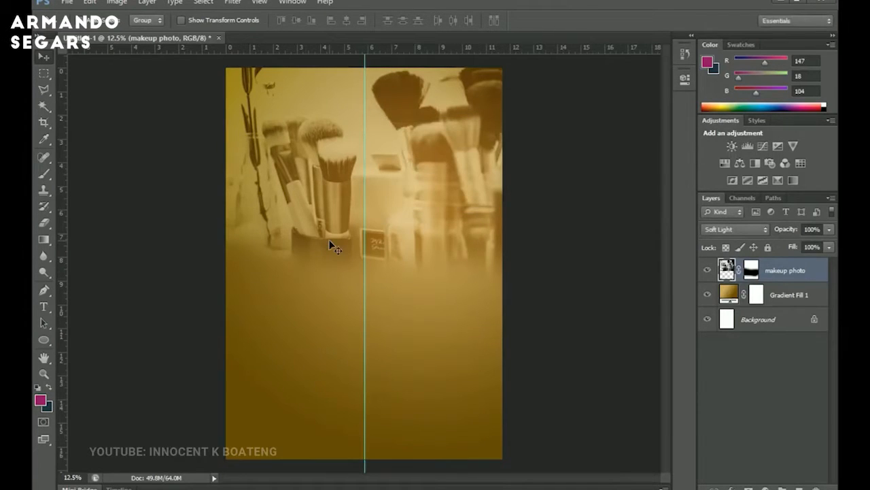
Draw a black circle about 1706 px wide on the flyer's right half, starting at the centre guide.
{"action": "left_click", "coordinate": [44, 340]}
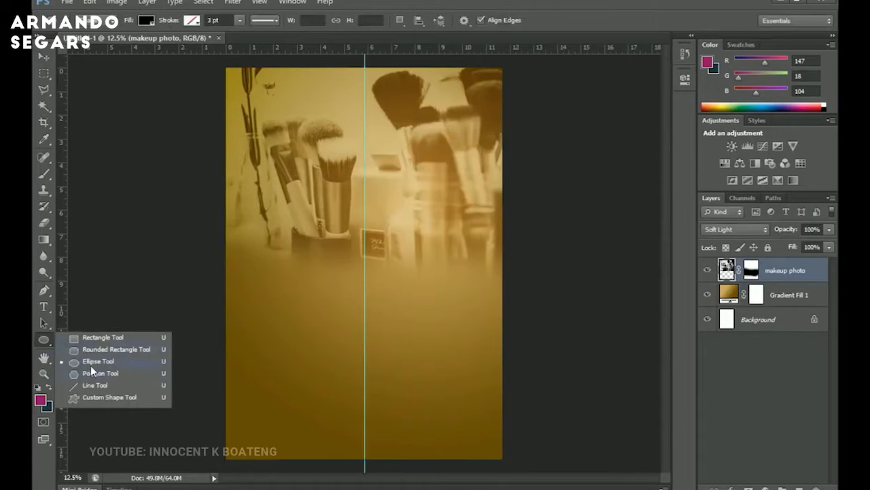
{"action": "left_click", "coordinate": [91, 365]}
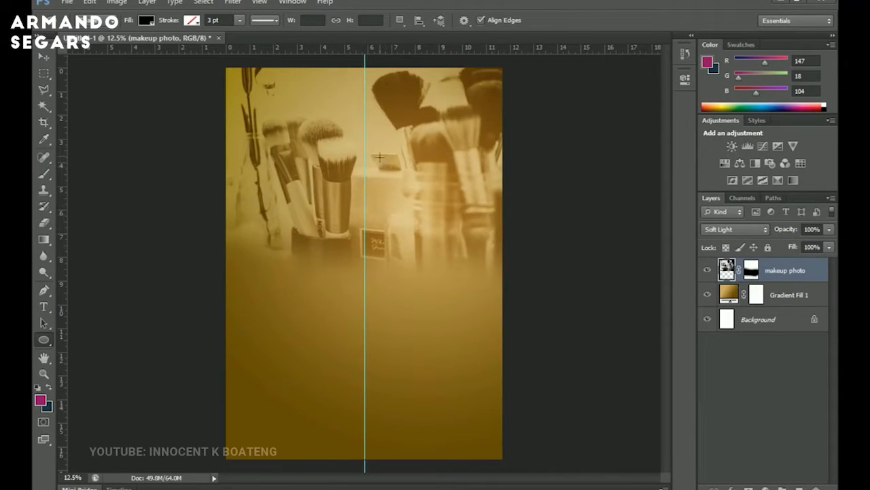
{"action": "left_click_drag", "start_coordinate": [374, 128], "coordinate": [498, 264]}
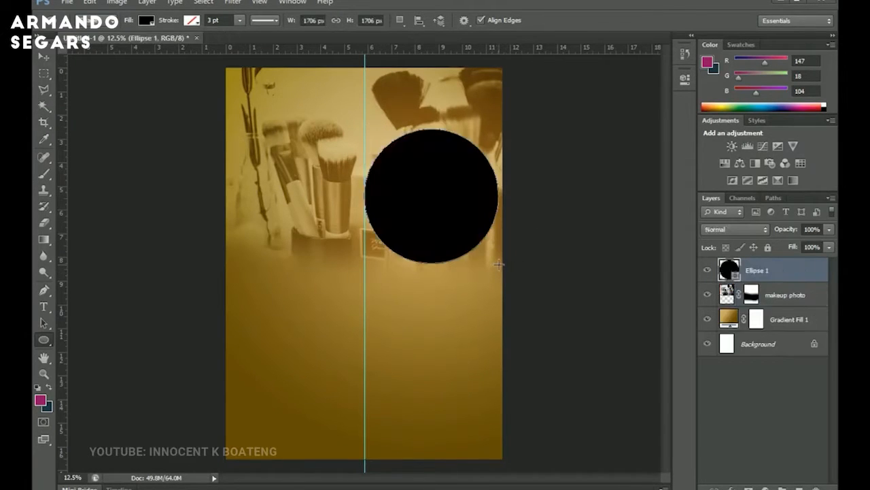
Duplicate the circle layer and scale the copy down slightly.
{"action": "key", "text": "v"}
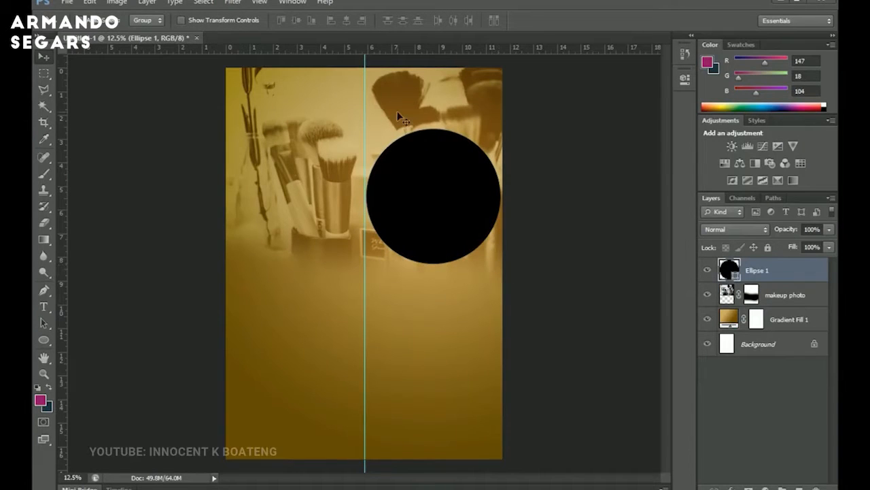
{"action": "key", "text": "ctrl+j"}
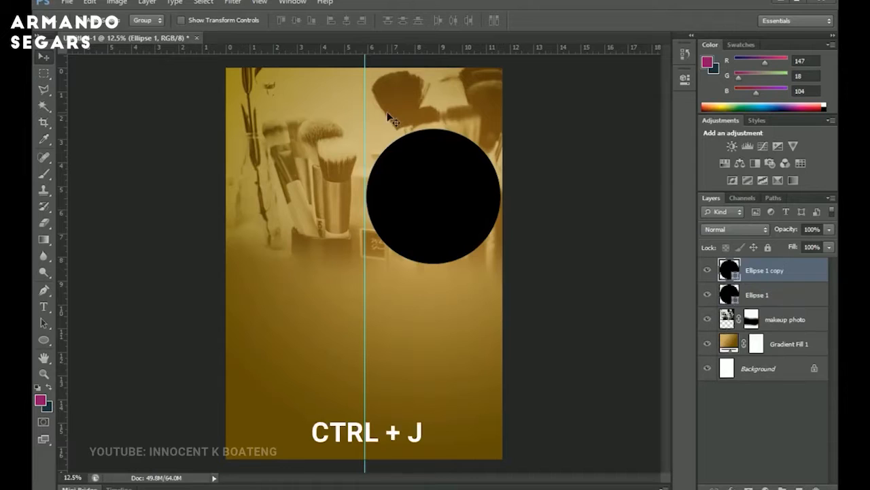
{"action": "key", "text": "ctrl+t"}
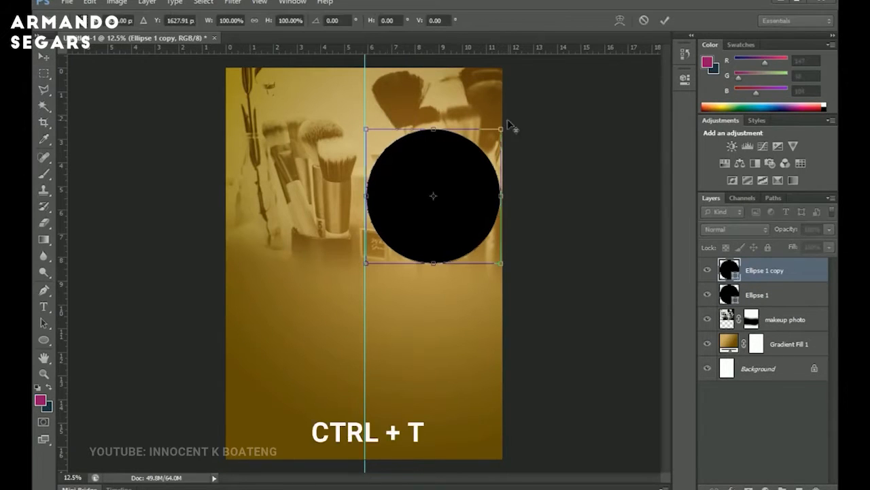
{"action": "left_click_drag", "start_coordinate": [503, 125], "coordinate": [498, 130]}
{"action": "key", "text": "Return"}
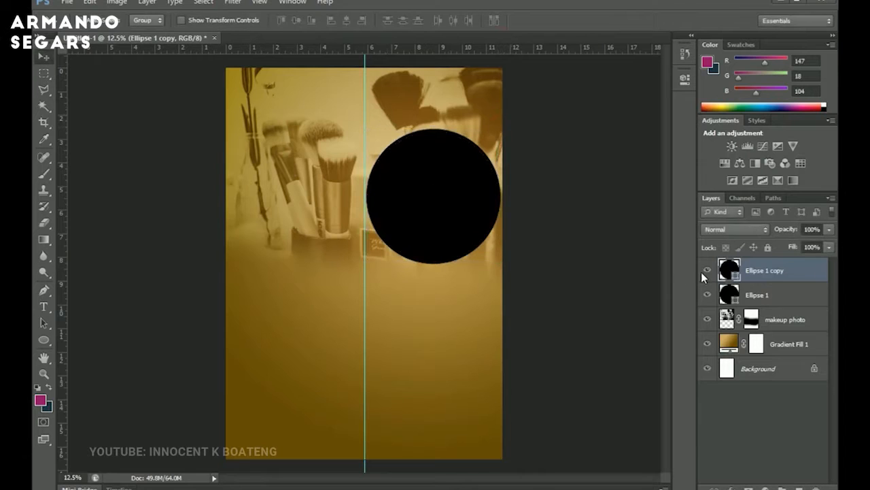
Change the circle copy's fill colour to white #ffffff.
{"action": "double_click", "coordinate": [737, 278]}
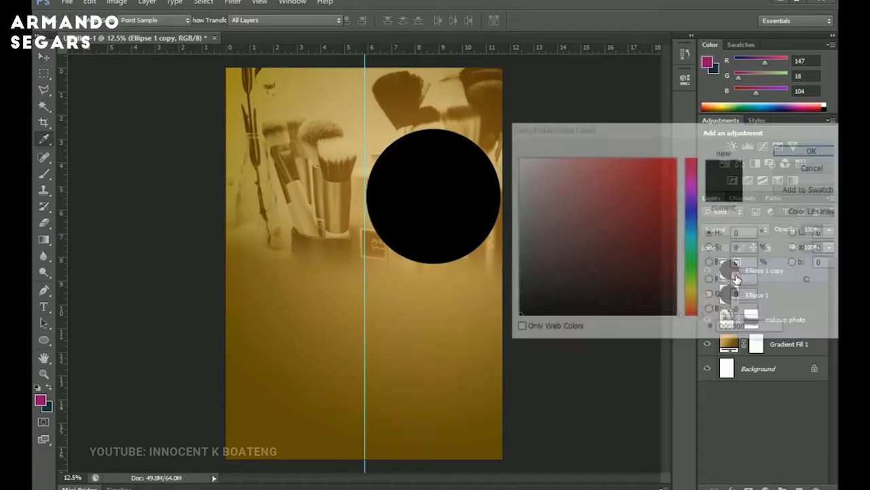
{"action": "left_click_drag", "start_coordinate": [583, 232], "coordinate": [444, 84]}
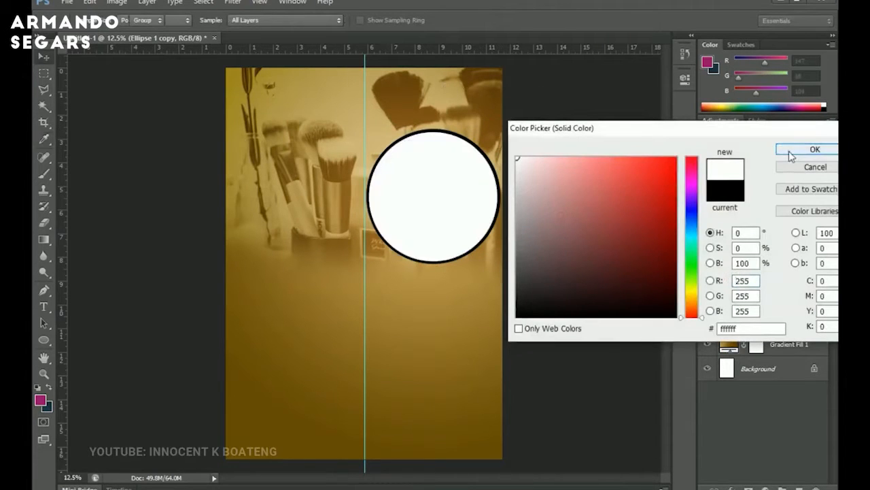
{"action": "left_click", "coordinate": [814, 149]}
Set the original black circle layer's opacity to 30%.
{"action": "left_click", "coordinate": [766, 295]}
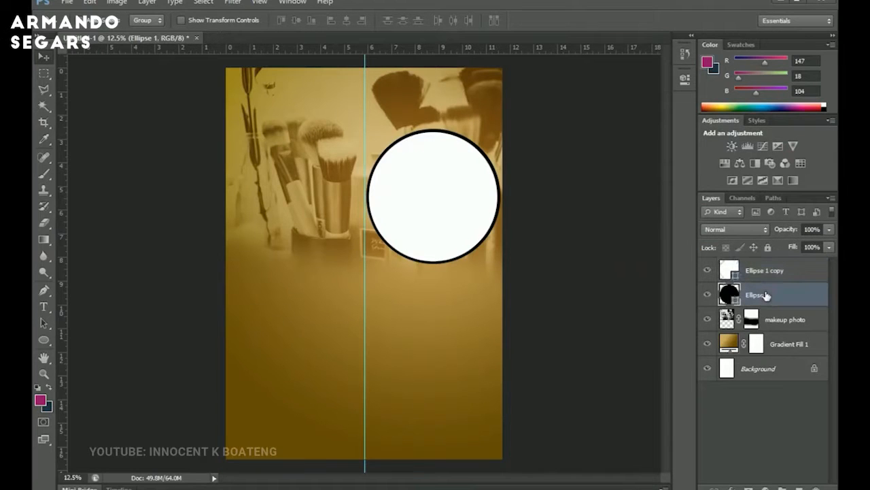
{"action": "left_click_drag", "start_coordinate": [787, 233], "coordinate": [758, 233]}
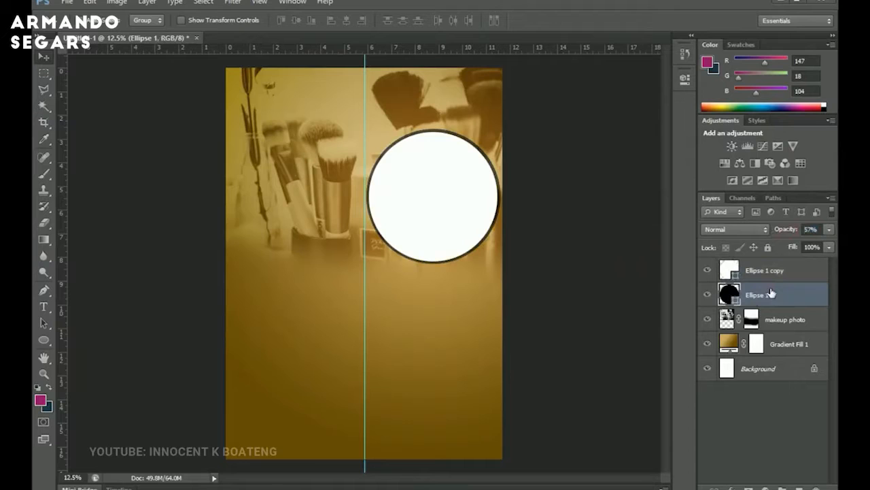
{"action": "key", "text": "3"}
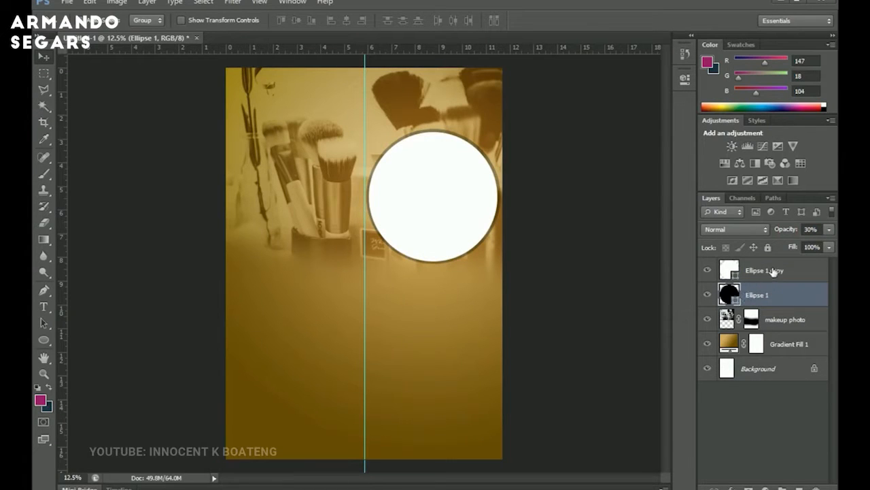
Place the Makeup image file from the Makeup Class folder above the white circle, moving it over the circle.
{"action": "left_click", "coordinate": [773, 272]}
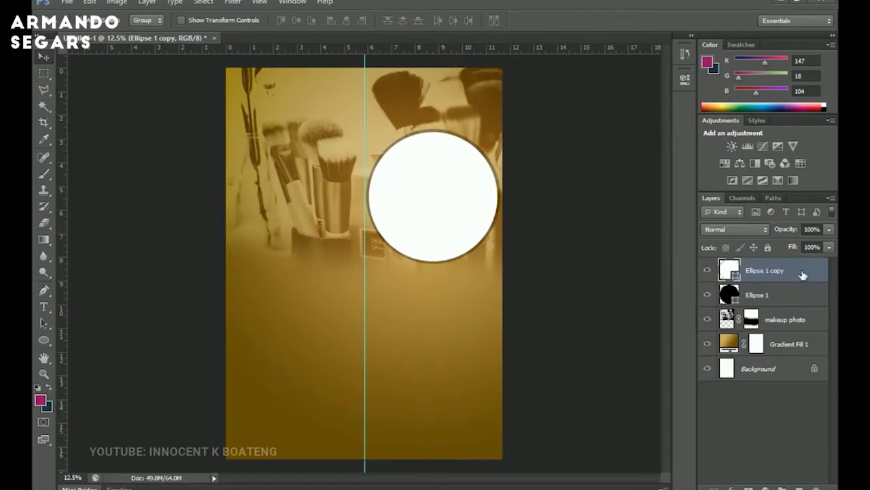
{"action": "left_click", "coordinate": [114, 486]}
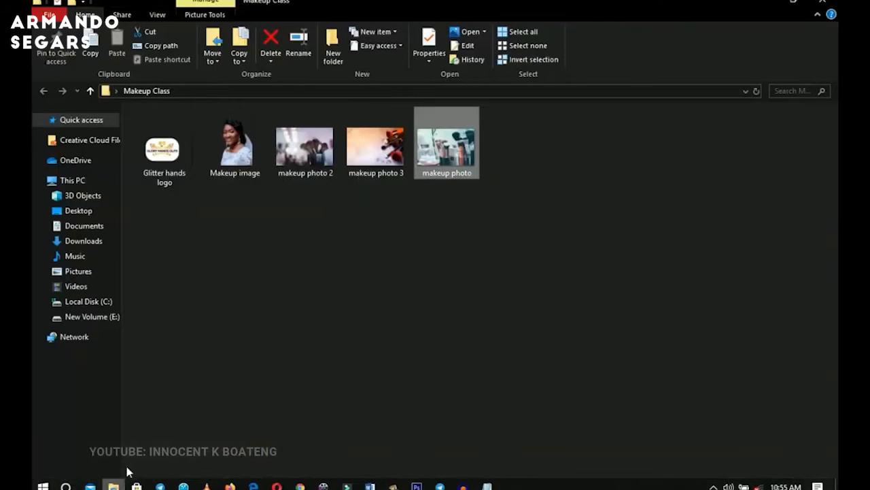
{"action": "left_click", "coordinate": [241, 155]}
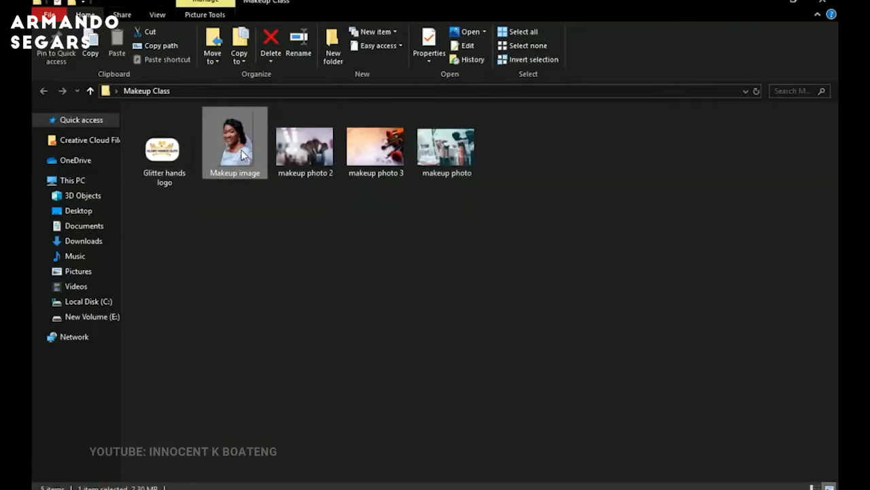
{"action": "left_click_drag", "start_coordinate": [240, 157], "coordinate": [424, 241]}
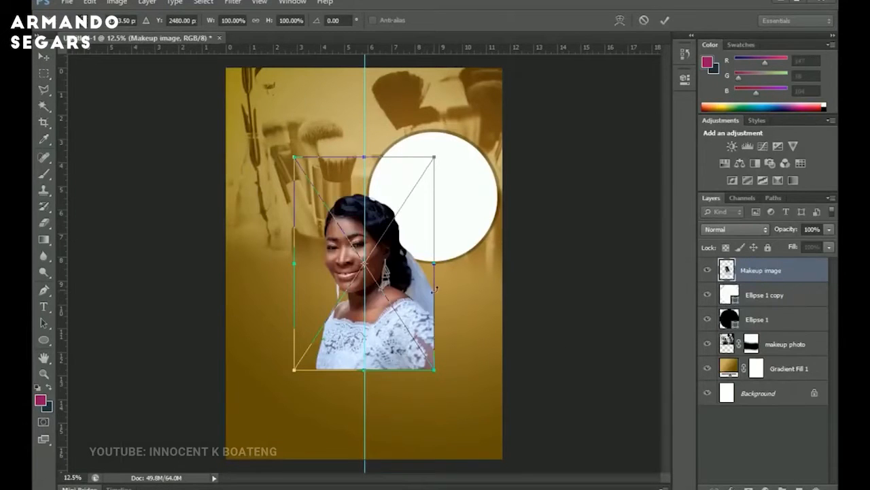
{"action": "left_click_drag", "start_coordinate": [409, 270], "coordinate": [463, 227]}
{"action": "key", "text": "Return"}
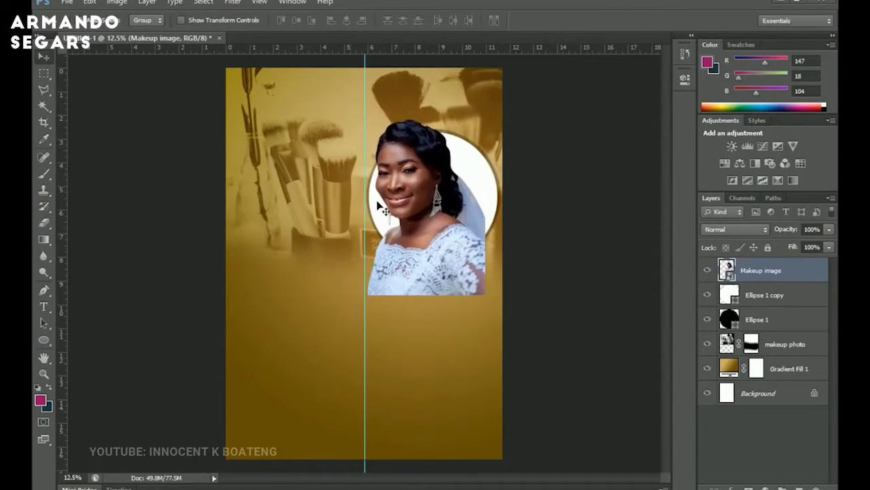
Clip the Makeup image to the white circle layer and reposition the portrait inside it.
{"action": "right_click", "coordinate": [780, 272]}
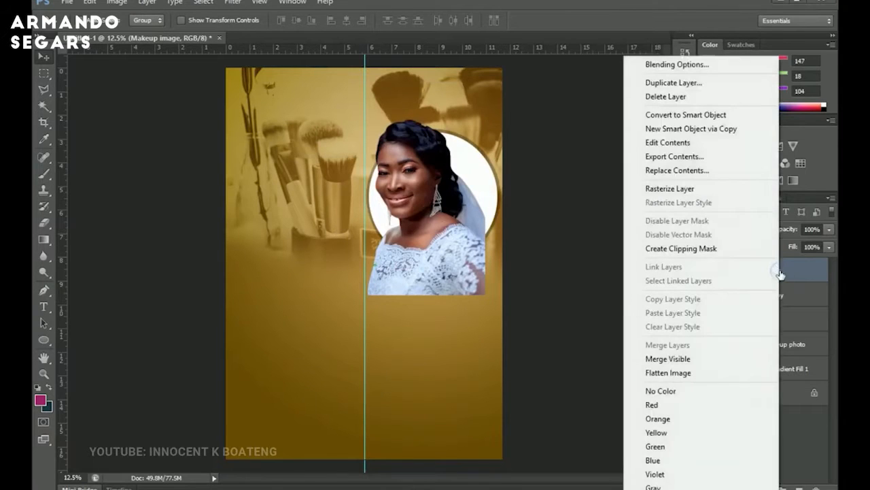
{"action": "left_click", "coordinate": [680, 249]}
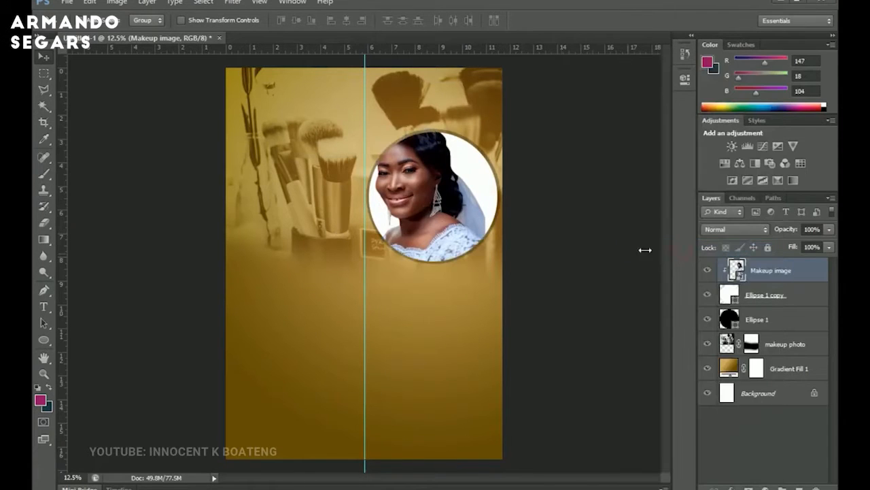
{"action": "left_click_drag", "start_coordinate": [455, 241], "coordinate": [472, 264]}
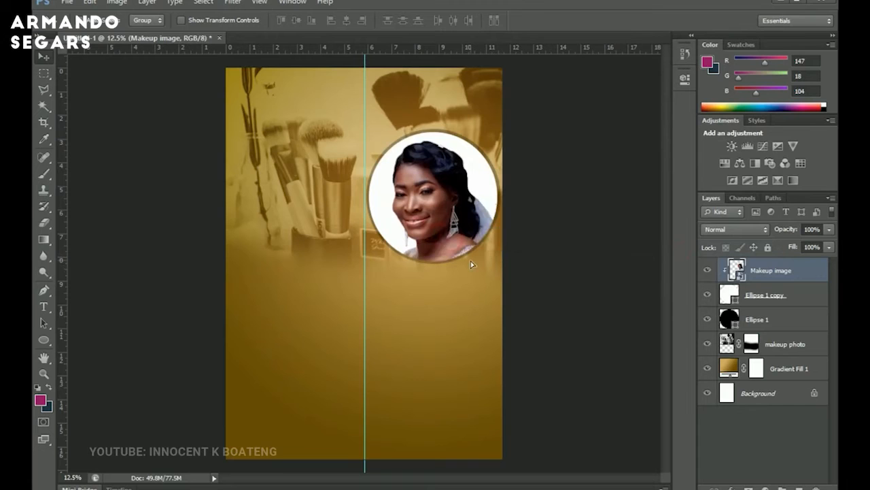
Scale the clipped portrait down to about 80% and commit the transform.
{"action": "key", "text": "ctrl+t"}
{"action": "left_click_drag", "start_coordinate": [503, 104], "coordinate": [485, 131]}
{"action": "left_click_drag", "start_coordinate": [457, 192], "coordinate": [452, 177]}
{"action": "left_click_drag", "start_coordinate": [481, 117], "coordinate": [485, 111]}
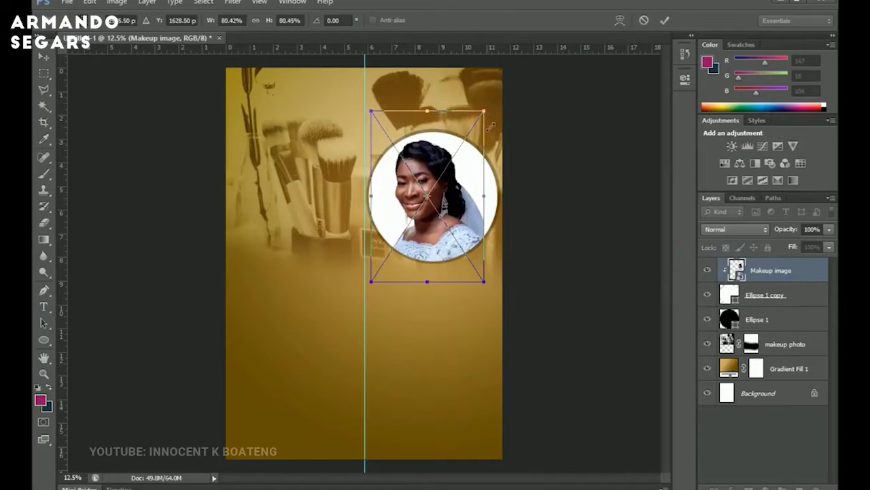
{"action": "key", "text": "Return"}
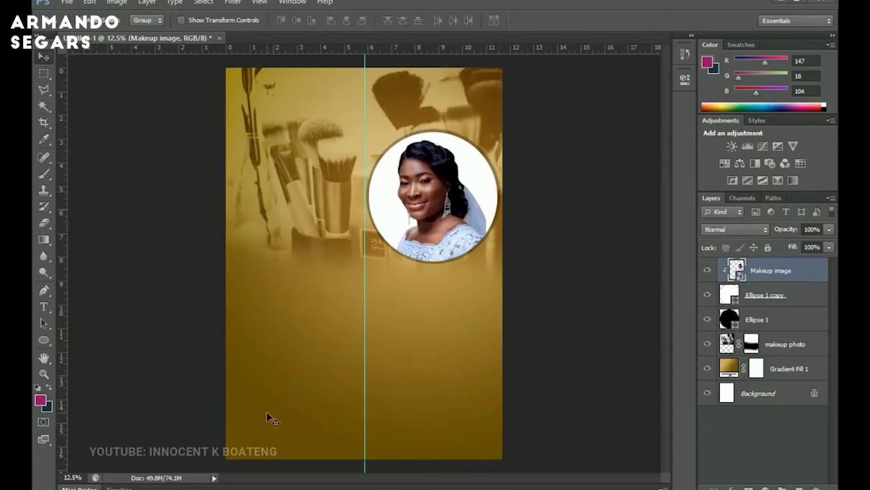
Place the Glitter hands logo file and position it in the flyer's upper-left corner.
{"action": "left_click", "coordinate": [113, 485]}
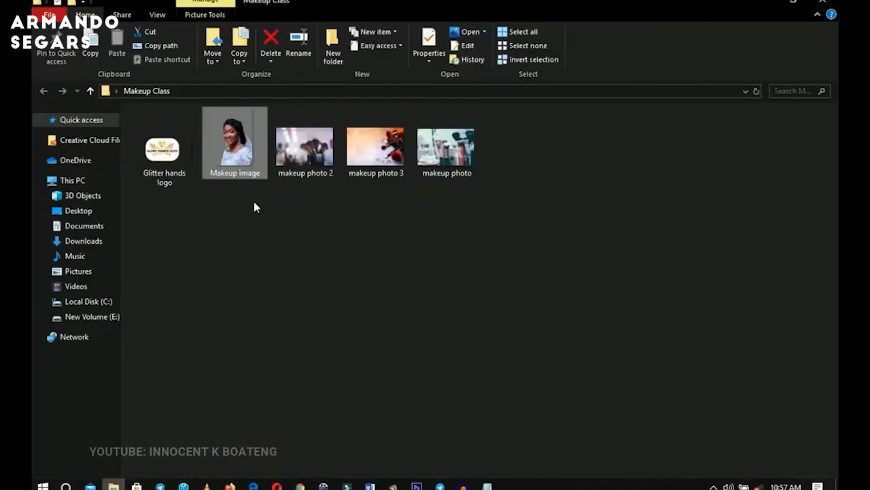
{"action": "left_click", "coordinate": [171, 148]}
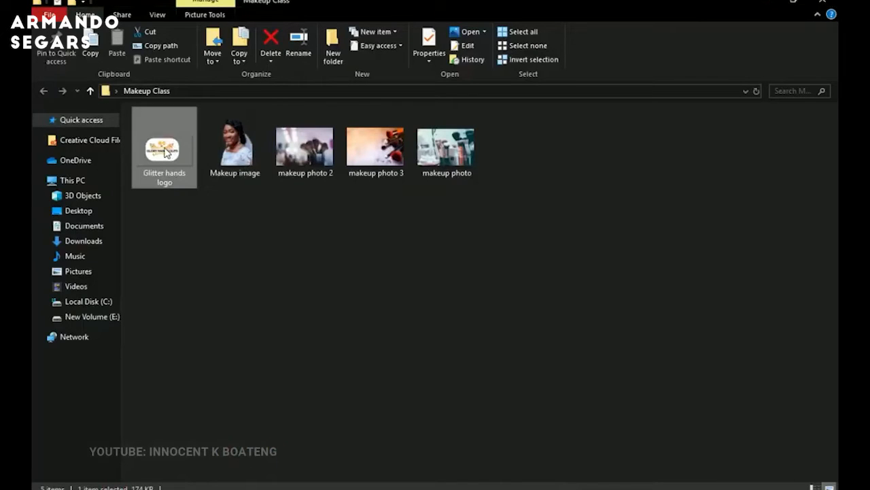
{"action": "left_click_drag", "start_coordinate": [165, 151], "coordinate": [288, 116]}
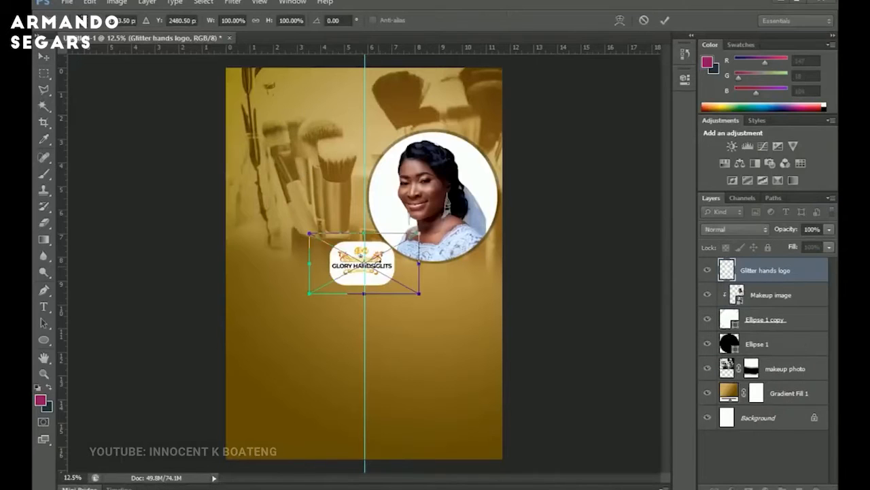
{"action": "left_click_drag", "start_coordinate": [403, 276], "coordinate": [327, 110]}
{"action": "key", "text": "Return"}
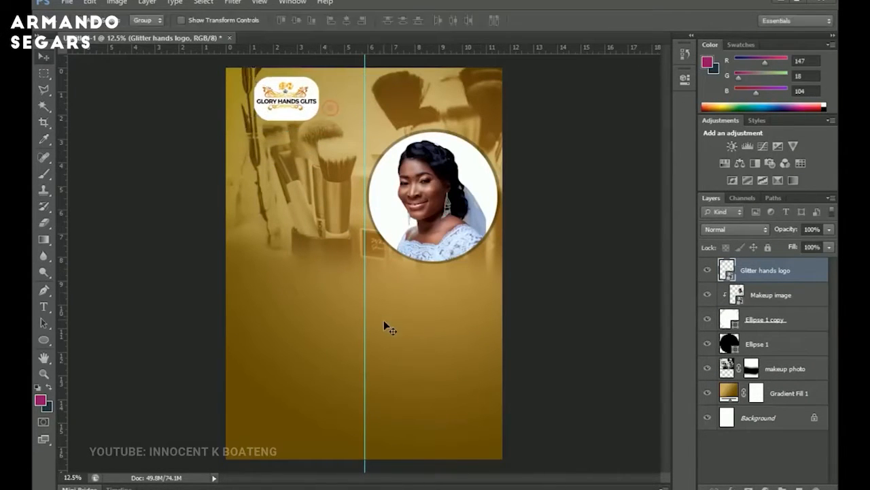
Scale the Glory Hands Glits logo down to about 90% and reposition it in the flyer's upper-left area.
{"action": "key", "text": "ctrl+plus"}
{"action": "left_click_drag", "start_coordinate": [360, 242], "coordinate": [284, 165]}
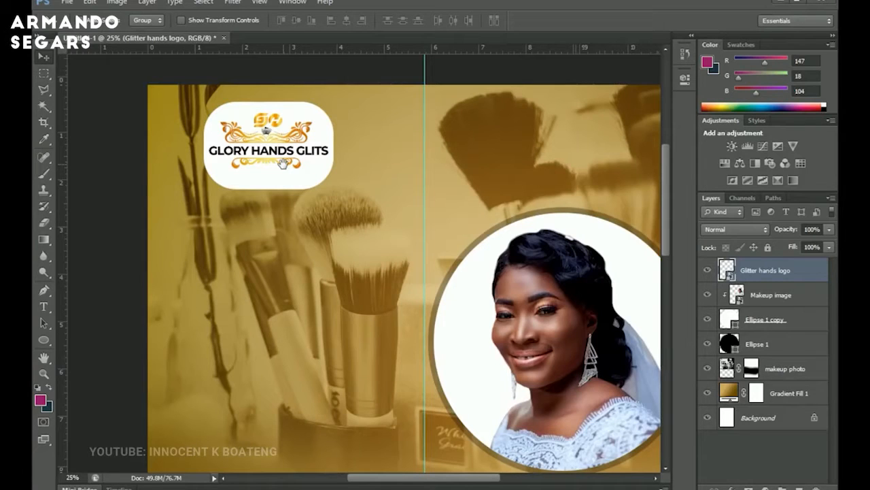
{"action": "left_click_drag", "start_coordinate": [393, 265], "coordinate": [361, 277]}
{"action": "key", "text": "ctrl+t"}
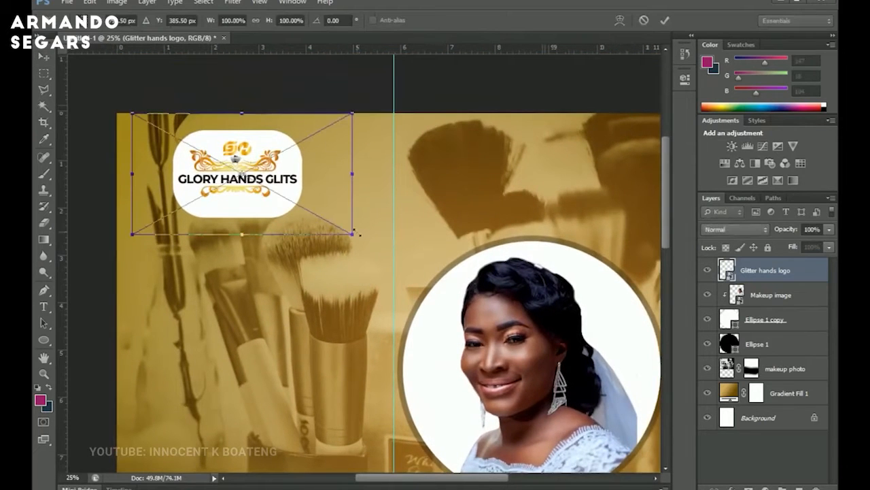
{"action": "left_click_drag", "start_coordinate": [352, 234], "coordinate": [344, 232]}
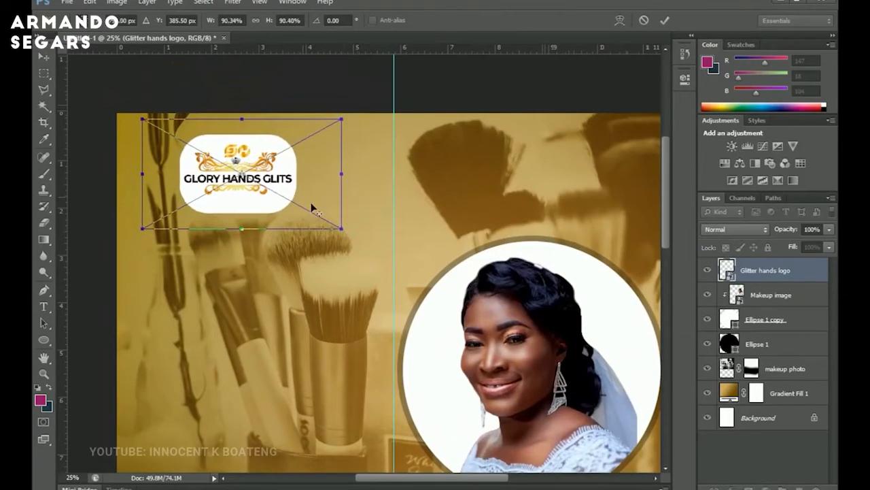
{"action": "key", "text": "Return"}
{"action": "left_click_drag", "start_coordinate": [295, 204], "coordinate": [363, 177]}
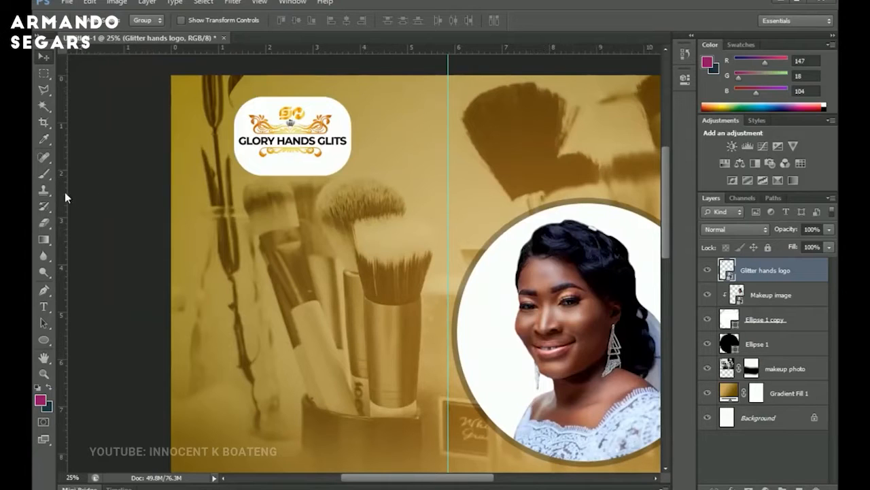
Add a vertical guide near the flyer's left edge and move the logo up near the top.
{"action": "left_click_drag", "start_coordinate": [64, 192], "coordinate": [178, 192]}
{"action": "left_click_drag", "start_coordinate": [283, 259], "coordinate": [348, 225]}
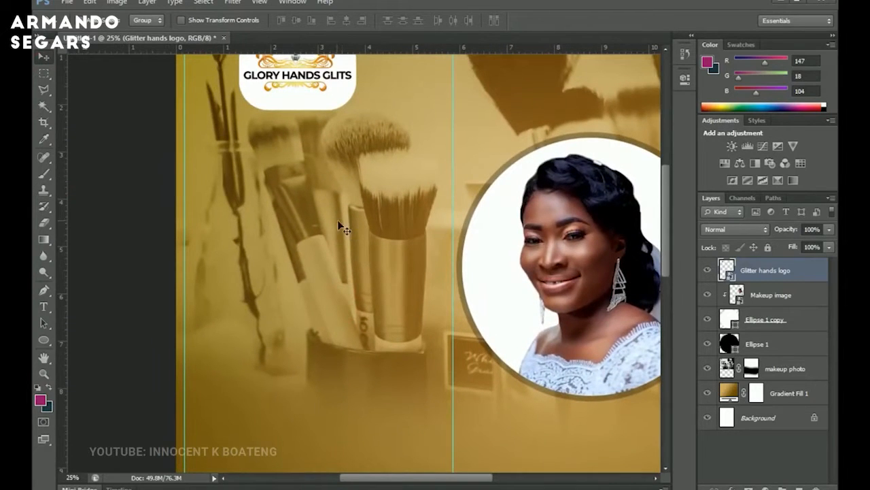
Start a new text layer in Poppins below the logo.
{"action": "scroll", "coordinate": [338, 221], "scroll_direction": "down", "scroll_amount": 2}
{"action": "scroll", "coordinate": [338, 225], "scroll_direction": "down", "scroll_amount": 2}
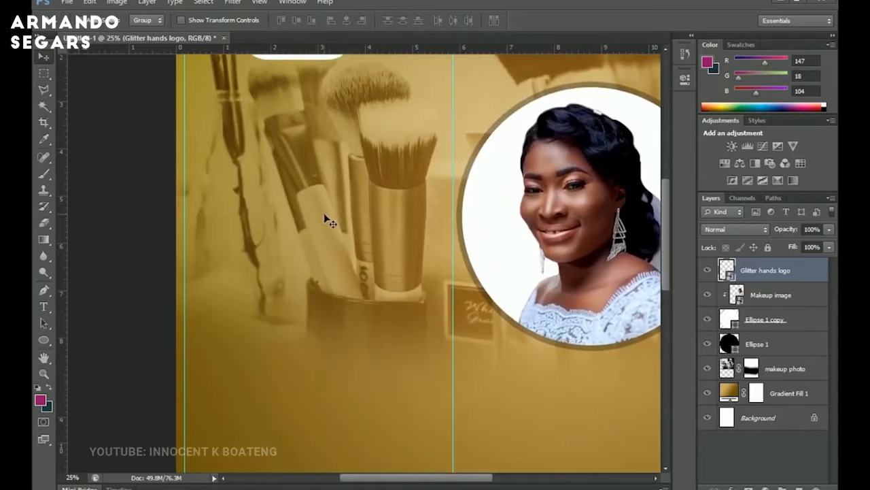
{"action": "scroll", "coordinate": [324, 218], "scroll_direction": "up", "scroll_amount": 4}
{"action": "scroll", "coordinate": [324, 218], "scroll_direction": "left", "scroll_amount": 2}
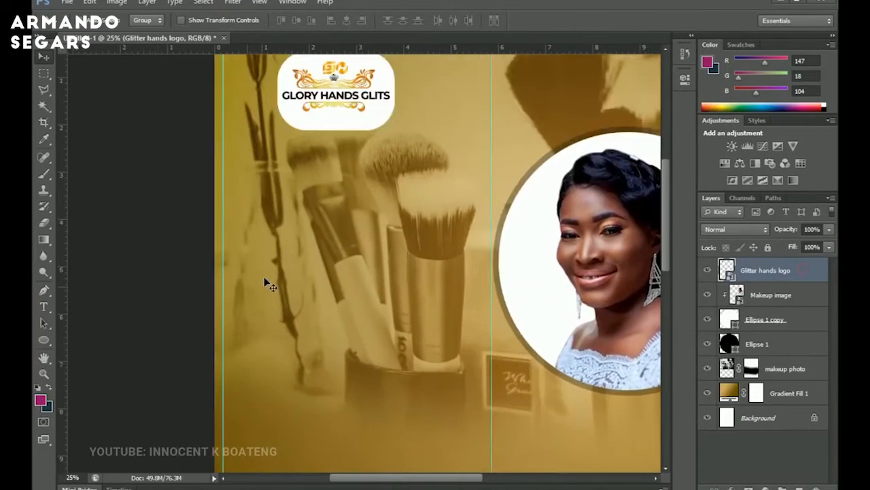
{"action": "left_click", "coordinate": [44, 306]}
{"action": "left_click", "coordinate": [143, 22]}
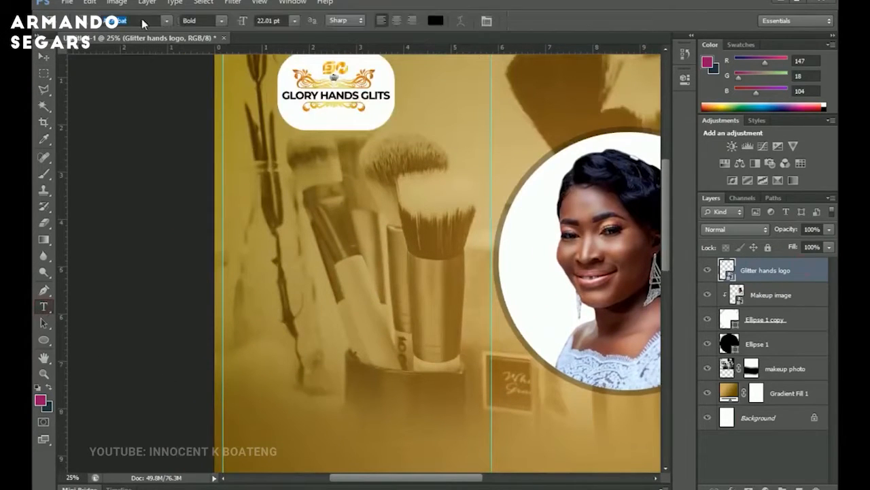
{"action": "type", "text": "pop"}
{"action": "left_click", "coordinate": [247, 169]}
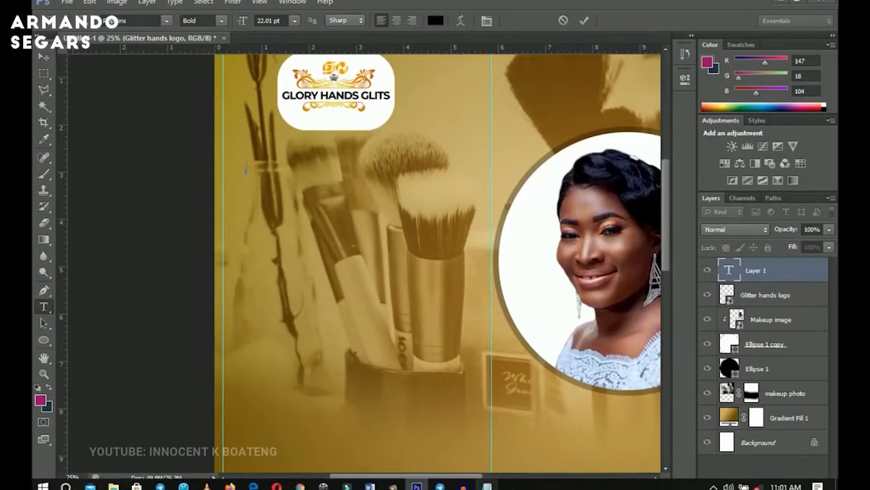
Copy the line 5 DAYS INTENSIVE from the Notepad text and paste it into the new text layer.
{"action": "left_click", "coordinate": [486, 485]}
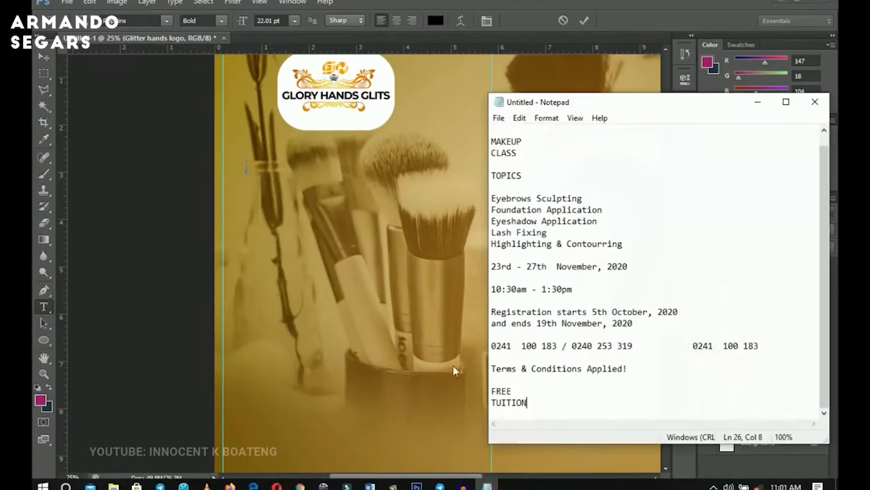
{"action": "left_click", "coordinate": [527, 130]}
{"action": "key", "text": "shift+Up"}
{"action": "key", "text": "ctrl+c"}
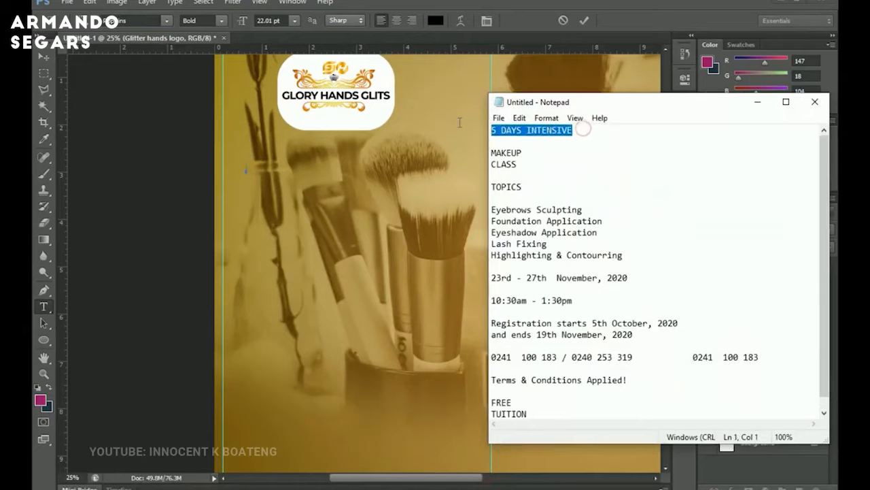
{"action": "left_click", "coordinate": [757, 102]}
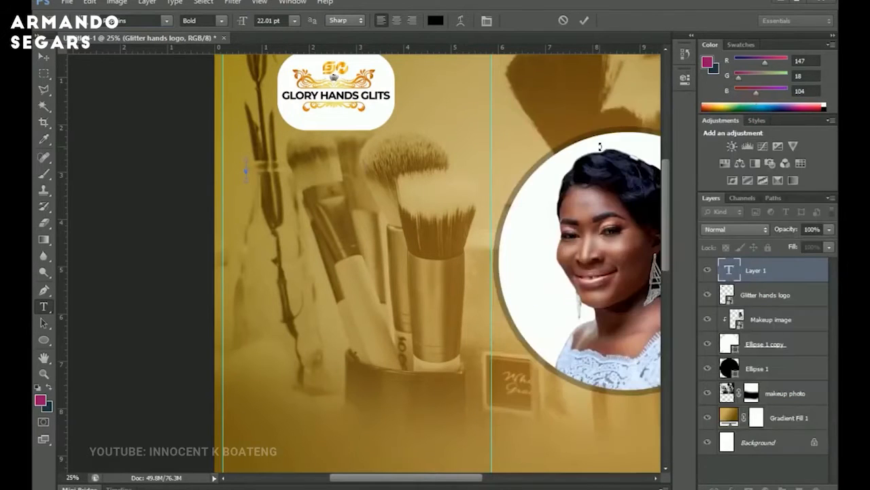
{"action": "key", "text": "ctrl+v"}
Set the headline text colour to white (ffffff).
{"action": "key", "text": "ctrl+a"}
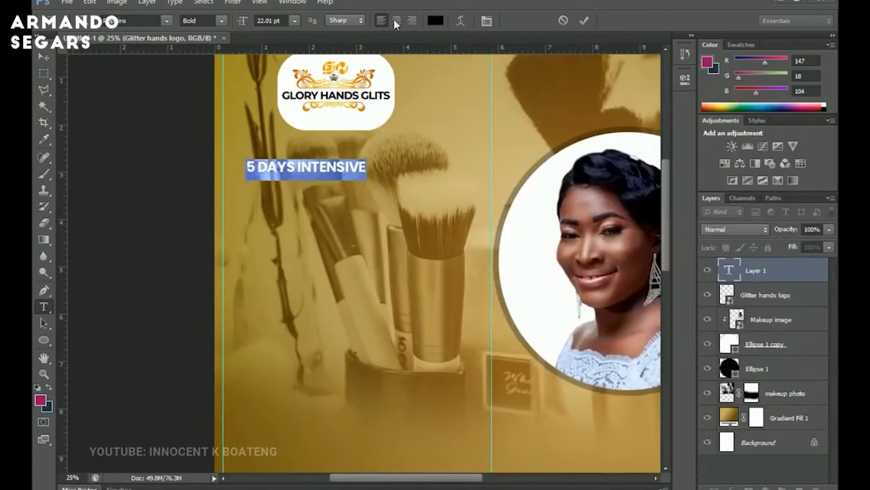
{"action": "left_click", "coordinate": [438, 24]}
{"action": "left_click_drag", "start_coordinate": [536, 181], "coordinate": [445, 120]}
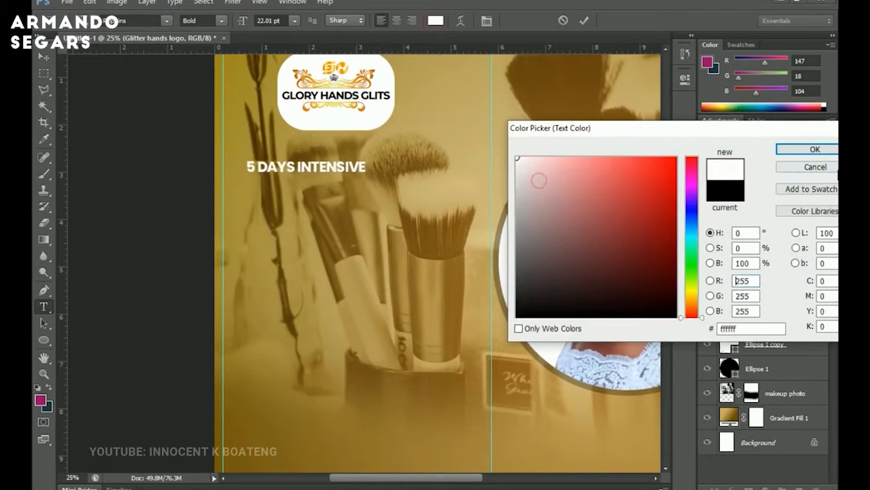
{"action": "left_click", "coordinate": [819, 150]}
Scale the 5 DAYS INTENSIVE text up to about 185% and commit the transform.
{"action": "left_click", "coordinate": [44, 57]}
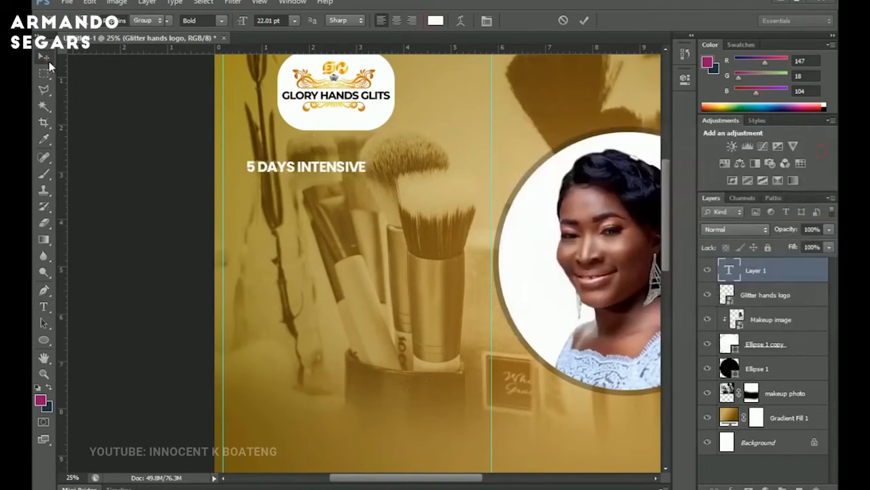
{"action": "key", "text": "ctrl+t"}
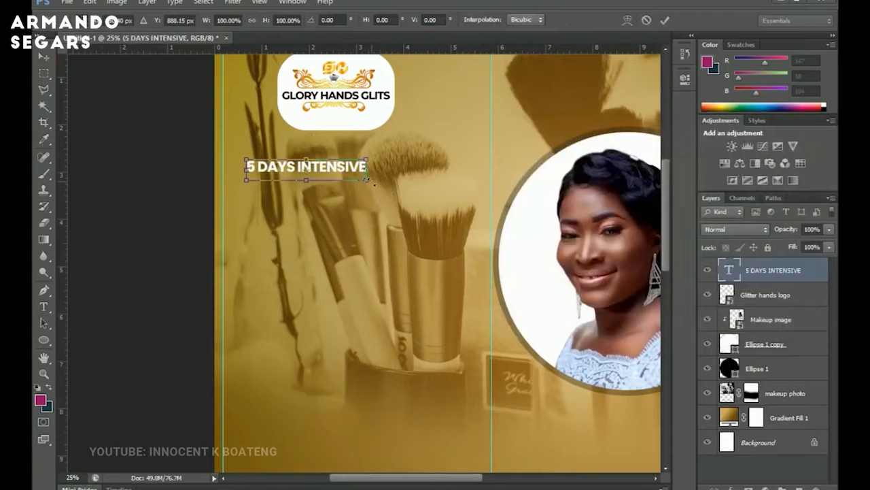
{"action": "left_click_drag", "start_coordinate": [373, 183], "coordinate": [474, 196]}
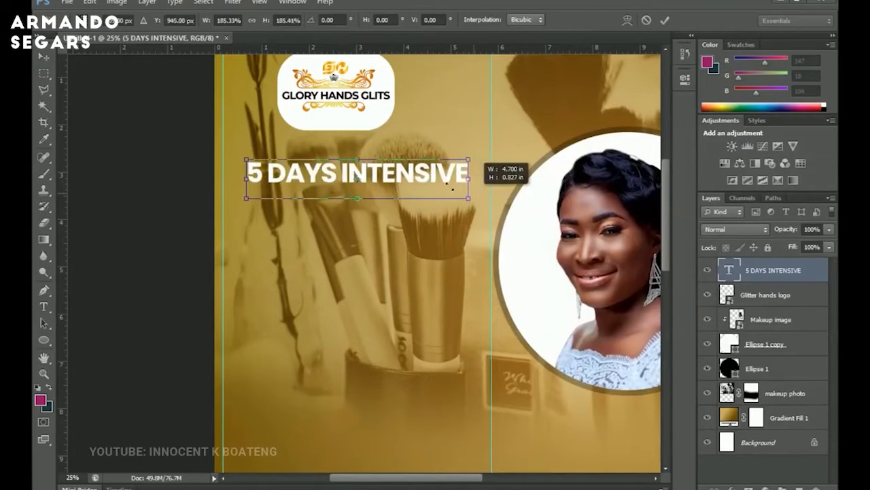
{"action": "key", "text": "Return"}
Change the headline's font style from Bold to SemiBold.
{"action": "key", "text": "t"}
{"action": "double_click", "coordinate": [379, 176]}
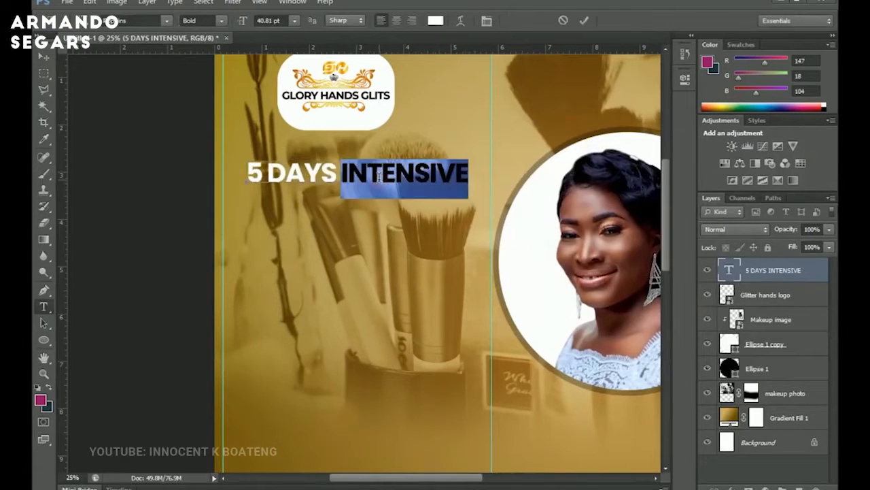
{"action": "key", "text": "ctrl+a"}
{"action": "left_click", "coordinate": [217, 20]}
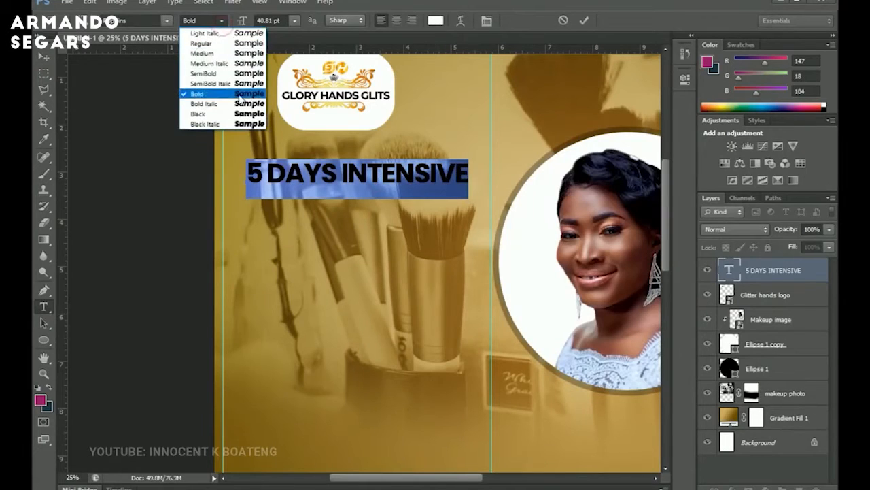
{"action": "left_click", "coordinate": [248, 73]}
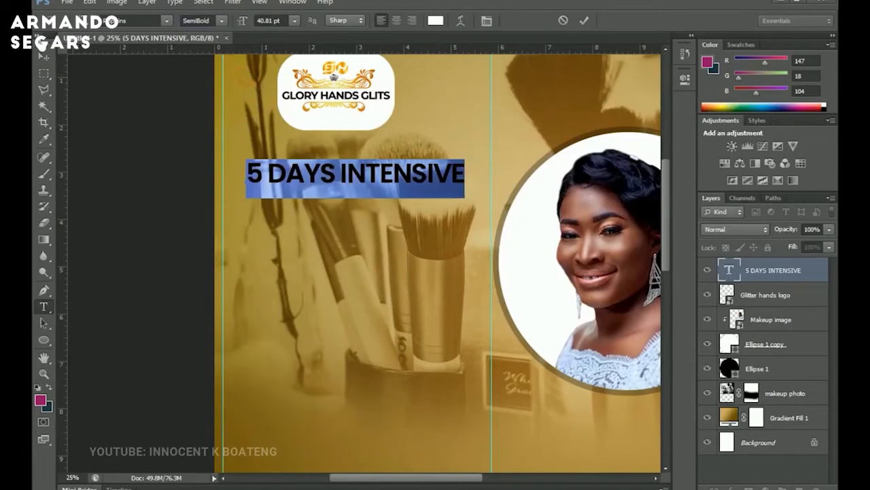
Move the 5 DAYS INTENSIVE headline left, nudging it toward the left guide.
{"action": "left_click", "coordinate": [43, 57]}
{"action": "left_click_drag", "start_coordinate": [368, 212], "coordinate": [349, 200]}
{"action": "key", "text": "t"}
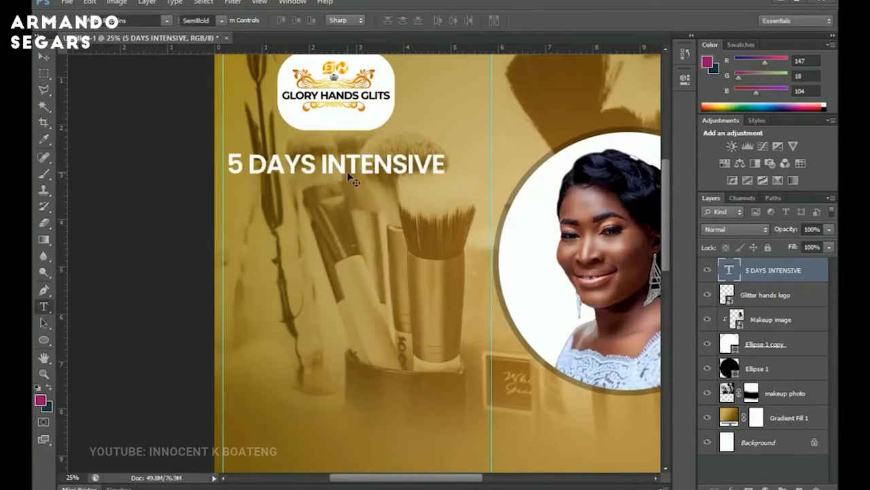
{"action": "triple_click", "coordinate": [347, 176]}
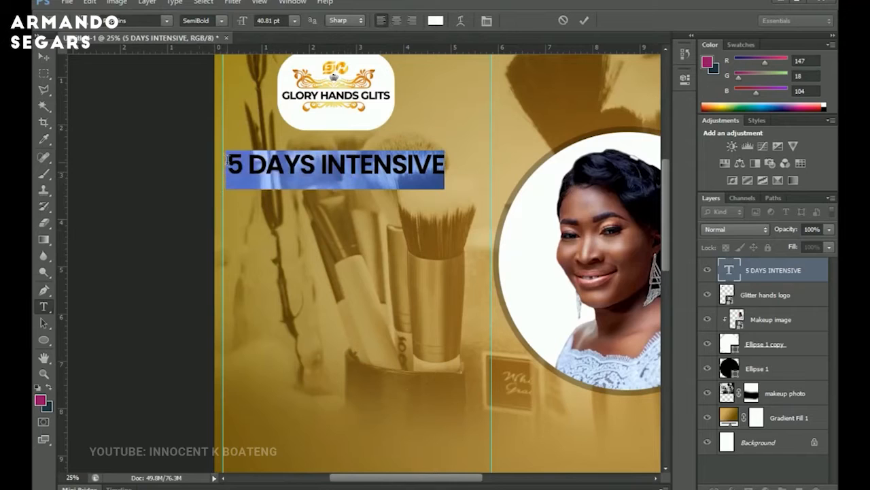
{"action": "left_click", "coordinate": [51, 58]}
{"action": "key", "text": "Left"}
{"action": "key", "text": "Left"}
{"action": "key", "text": "Left"}
{"action": "key", "text": "Left"}
{"action": "key", "text": "Left"}
{"action": "key", "text": "Left"}
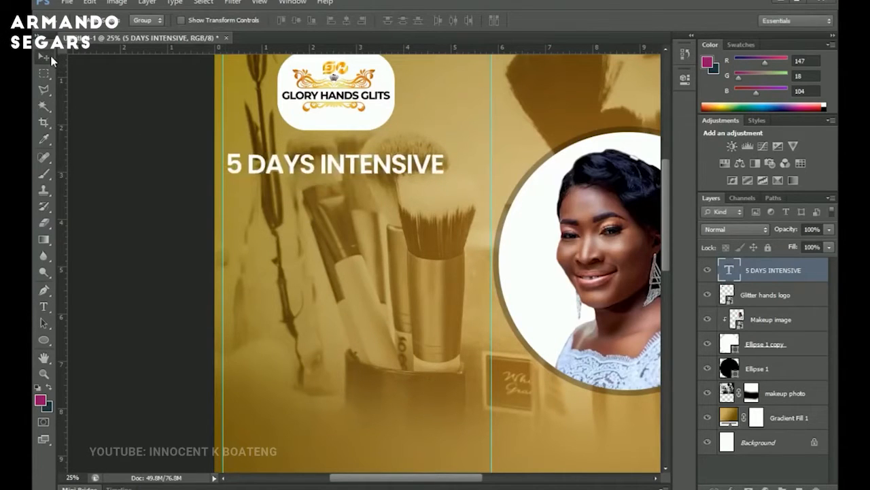
Zoom in and nudge the headline further left so it aligns with the guide.
{"action": "key", "text": "z"}
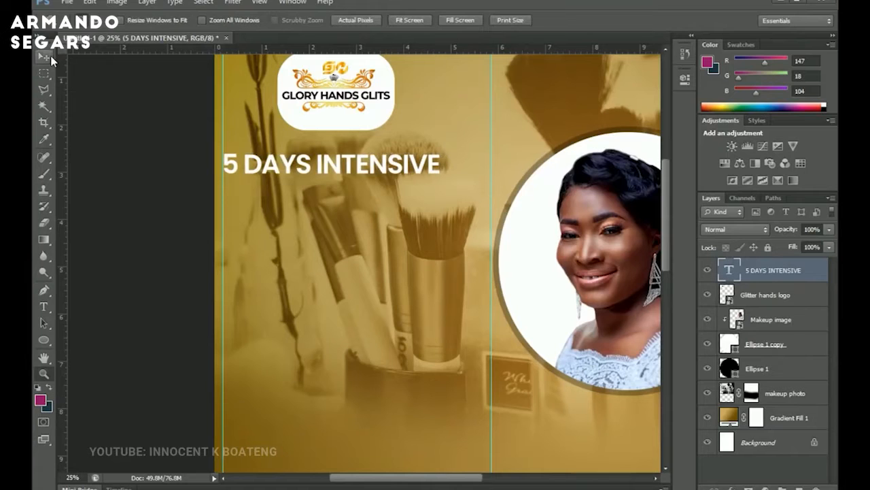
{"action": "left_click", "coordinate": [206, 155]}
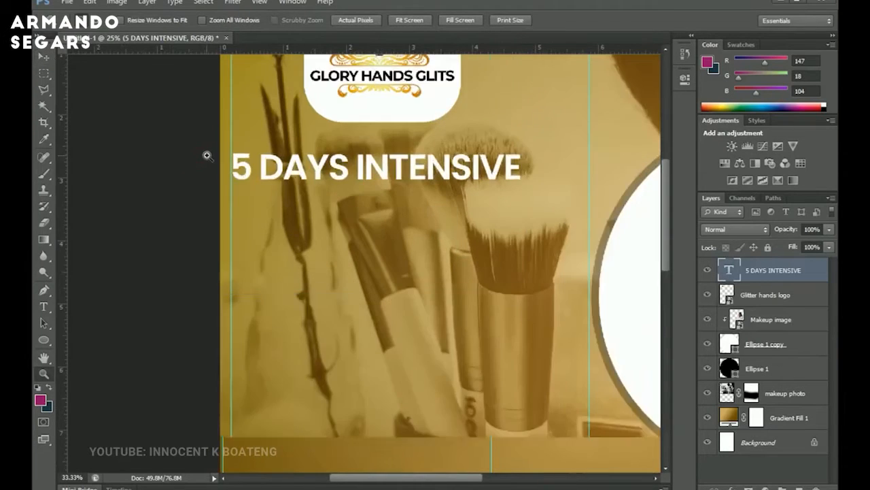
{"action": "left_click", "coordinate": [206, 155]}
{"action": "key", "text": "v"}
{"action": "key", "text": "Left"}
{"action": "key", "text": "Left"}
{"action": "key", "text": "Left"}
{"action": "key", "text": "Left"}
{"action": "key", "text": "Left"}
{"action": "key", "text": "Left"}
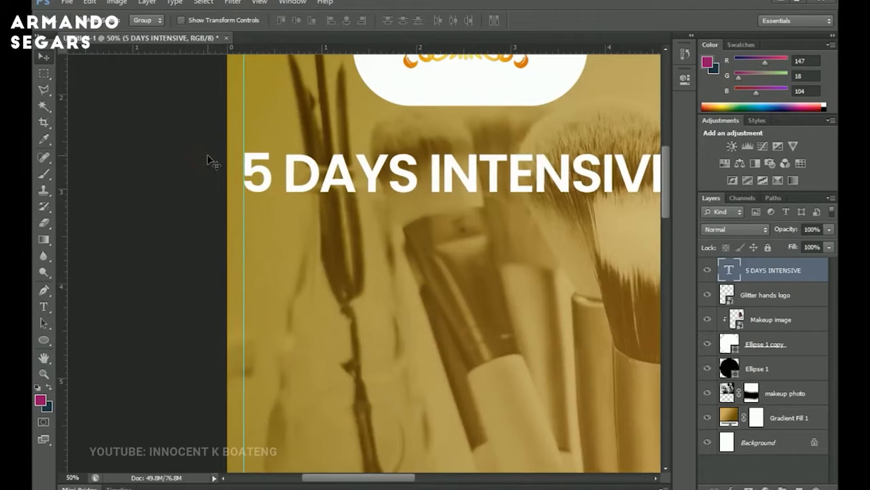
{"action": "left_click_drag", "start_coordinate": [485, 401], "coordinate": [477, 399]}
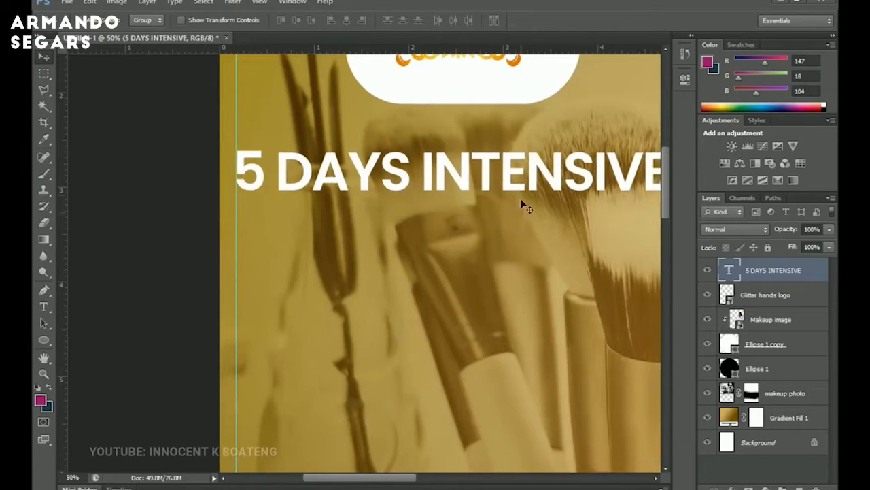
{"action": "left_click", "coordinate": [518, 187], "text": "alt"}
{"action": "left_click_drag", "start_coordinate": [495, 209], "coordinate": [412, 256]}
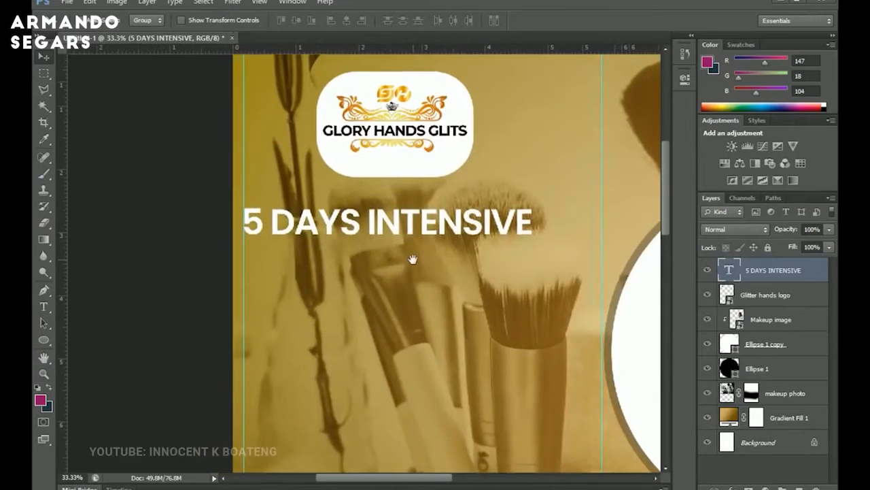
Duplicate the headline layer and move the copy directly below the original.
{"action": "scroll", "coordinate": [404, 241], "scroll_direction": "down", "scroll_amount": 4}
{"action": "scroll", "coordinate": [400, 232], "scroll_direction": "down", "scroll_amount": 1}
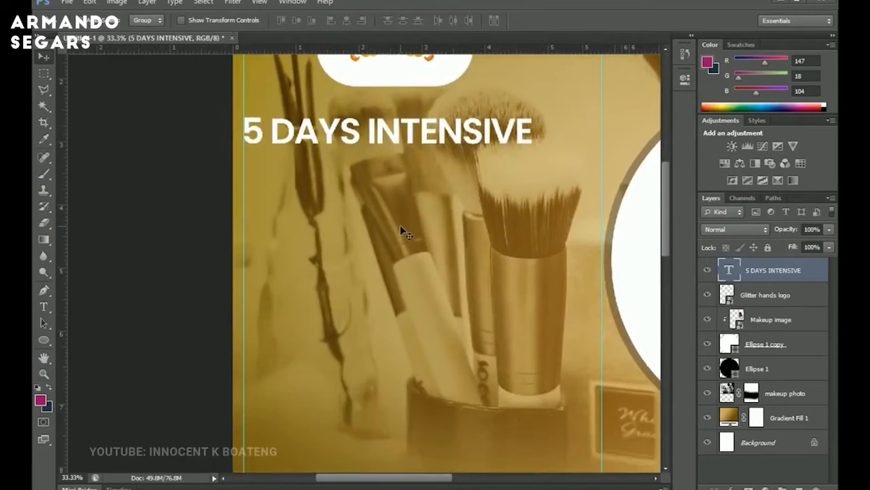
{"action": "key", "text": "ctrl+j"}
{"action": "left_click_drag", "start_coordinate": [438, 131], "coordinate": [442, 166]}
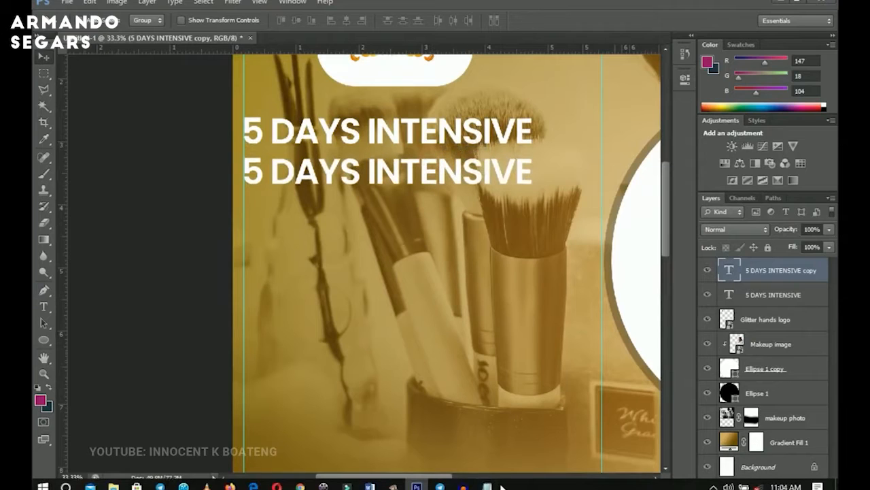
Copy MAKEUP from the Notepad text and replace the duplicated line's text with it.
{"action": "left_click", "coordinate": [491, 484]}
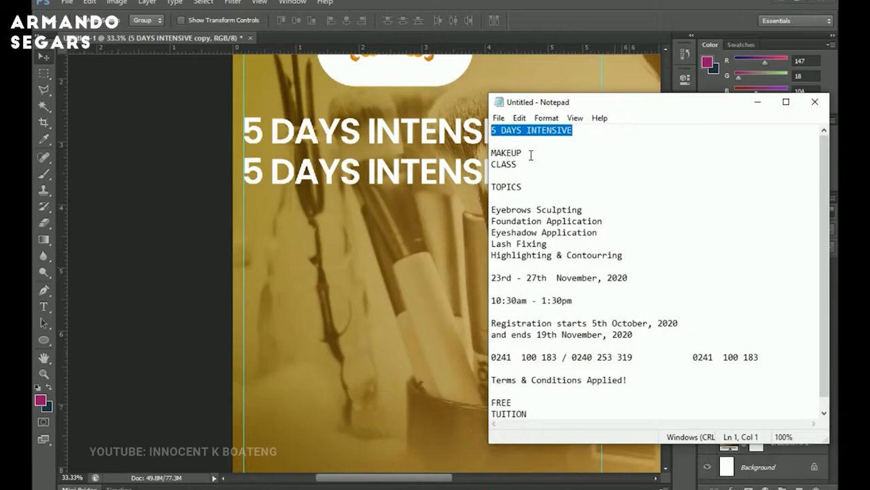
{"action": "double_click", "coordinate": [514, 153]}
{"action": "key", "text": "ctrl+c"}
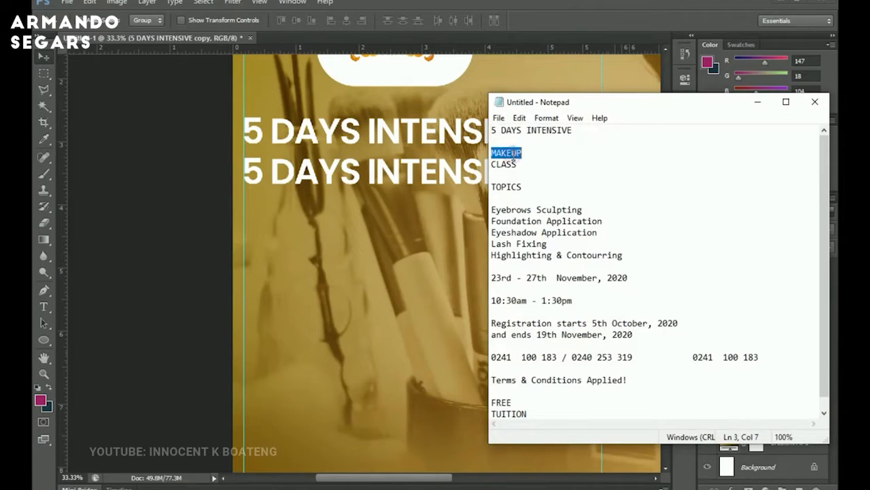
{"action": "left_click", "coordinate": [758, 102]}
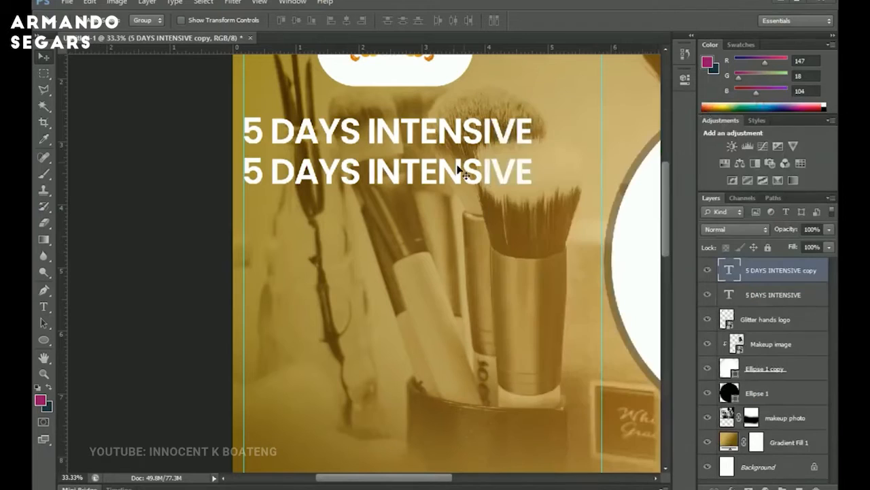
{"action": "key", "text": "t"}
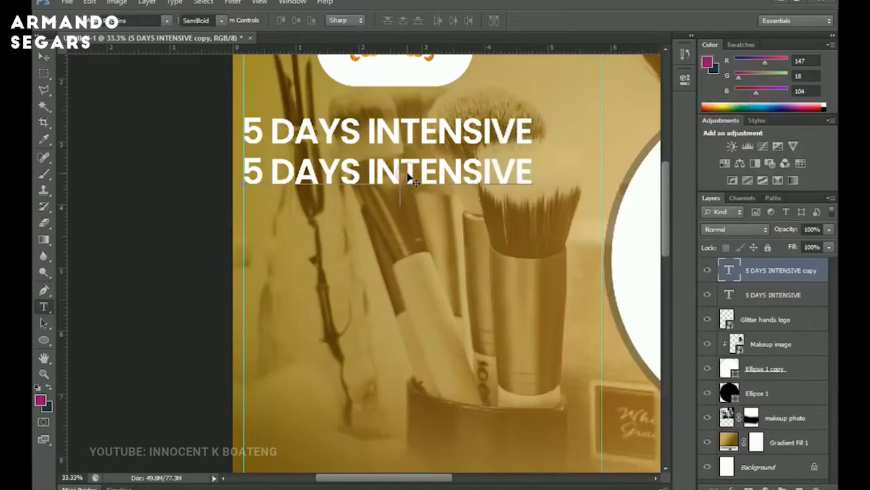
{"action": "left_click", "coordinate": [410, 175]}
{"action": "key", "text": "ctrl+a"}
{"action": "key", "text": "ctrl+v"}
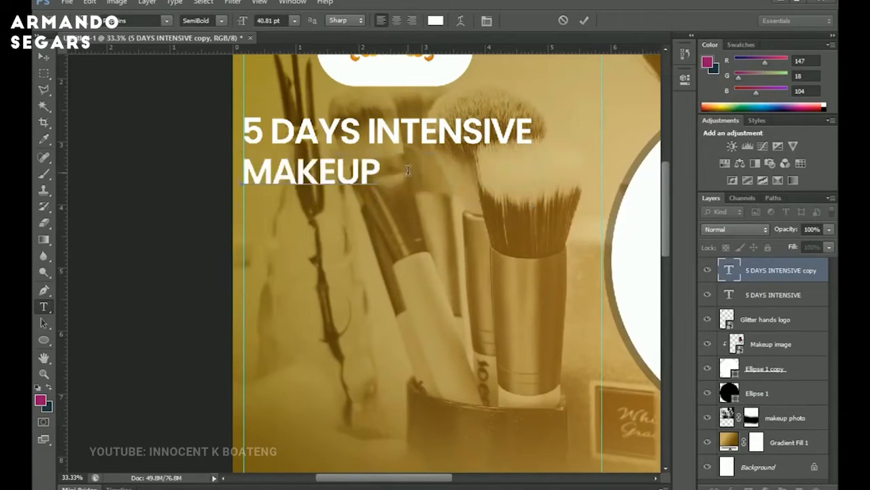
Enlarge the MAKEUP line so it spans roughly the width of the 5 DAYS INTENSIVE line.
{"action": "left_click", "coordinate": [48, 61]}
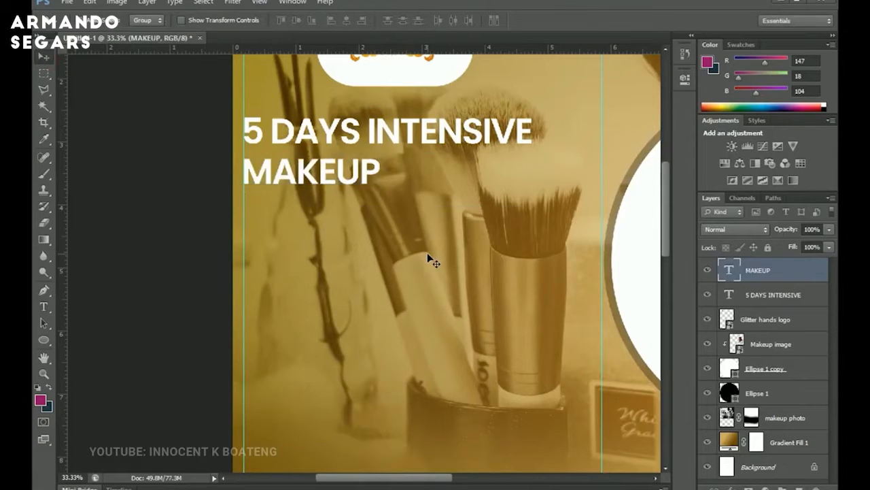
{"action": "key", "text": "ctrl+t"}
{"action": "left_click_drag", "start_coordinate": [394, 204], "coordinate": [550, 240]}
{"action": "key", "text": "Return"}
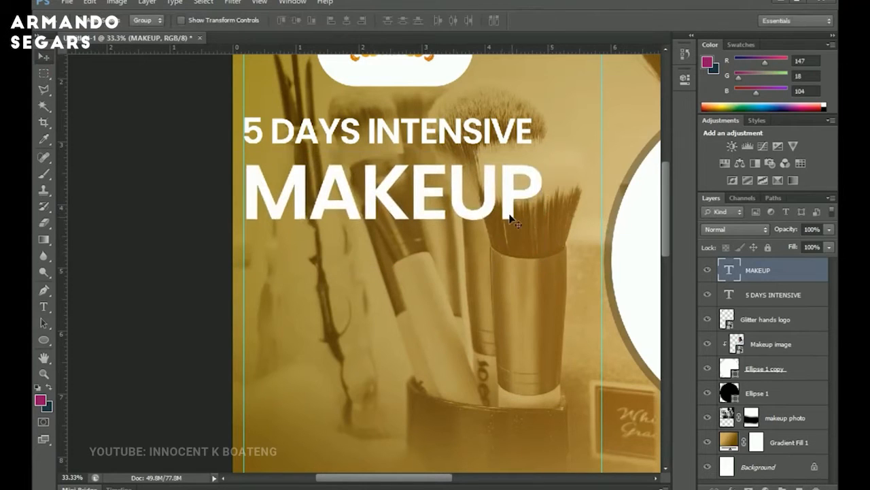
Scale both headline text layers down together to about 92% of their size.
{"action": "left_click", "coordinate": [775, 296], "text": "shift"}
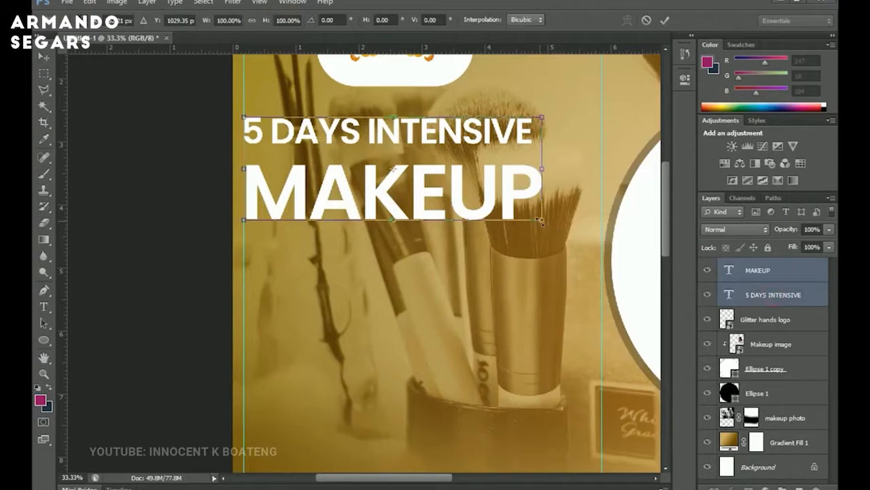
{"action": "left_click_drag", "start_coordinate": [540, 219], "coordinate": [519, 211]}
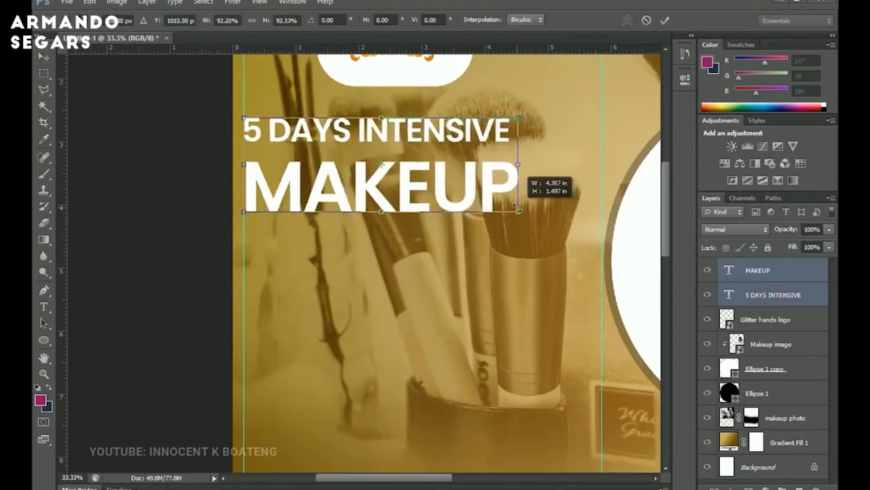
{"action": "key", "text": "Return"}
Recolour the MAKEUP text to yellow #ffc000.
{"action": "right_click", "coordinate": [462, 194]}
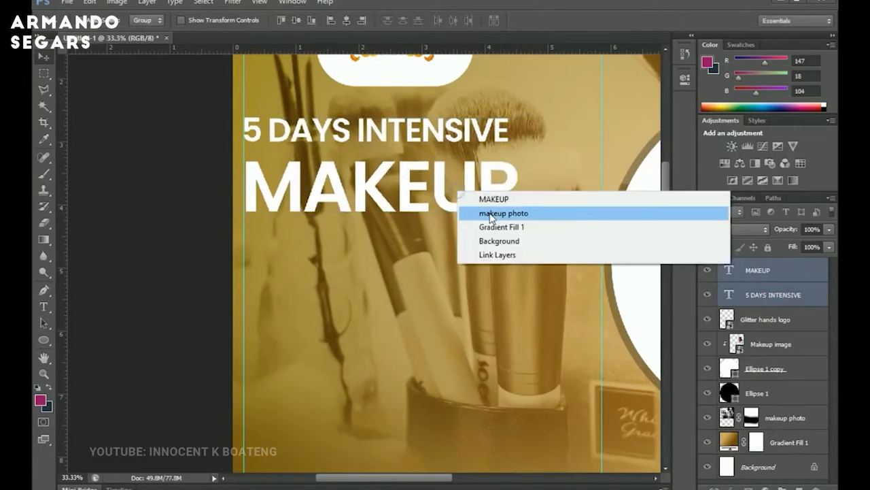
{"action": "left_click", "coordinate": [486, 199]}
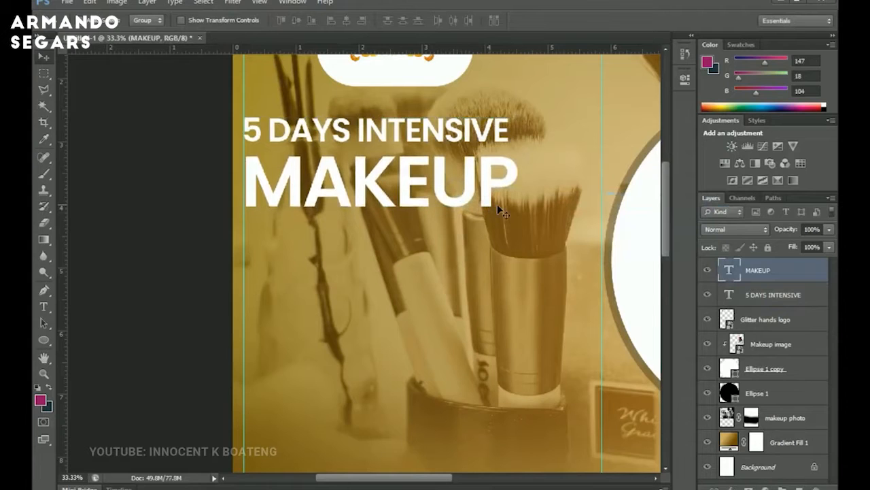
{"action": "scroll", "coordinate": [523, 217], "scroll_direction": "up", "scroll_amount": 1}
{"action": "scroll", "coordinate": [523, 217], "scroll_direction": "down", "scroll_amount": 5}
{"action": "key", "text": "y"}
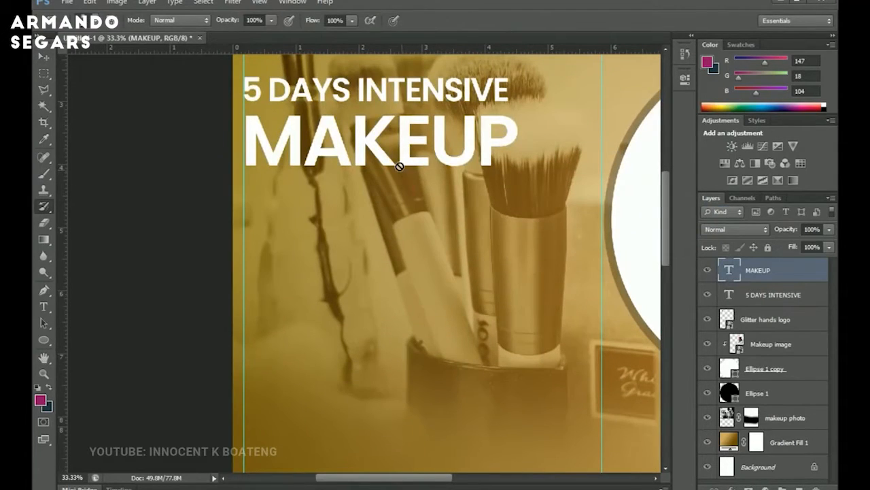
{"action": "key", "text": "t"}
{"action": "double_click", "coordinate": [395, 161]}
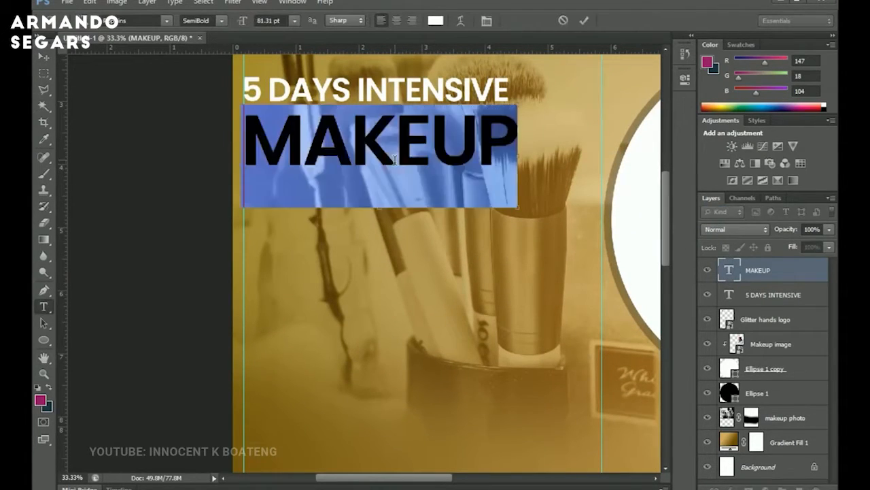
{"action": "left_click", "coordinate": [435, 22]}
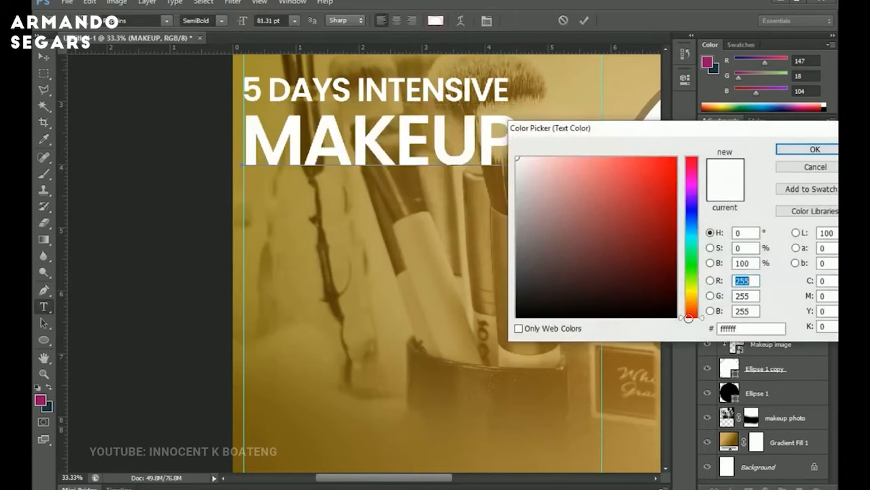
{"action": "left_click", "coordinate": [695, 292]}
{"action": "left_click_drag", "start_coordinate": [695, 292], "coordinate": [695, 297]}
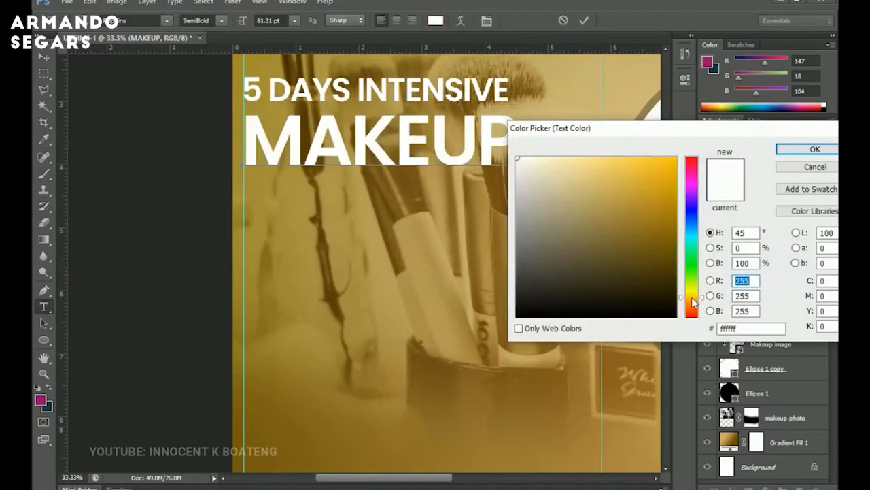
{"action": "left_click_drag", "start_coordinate": [660, 194], "coordinate": [729, 107]}
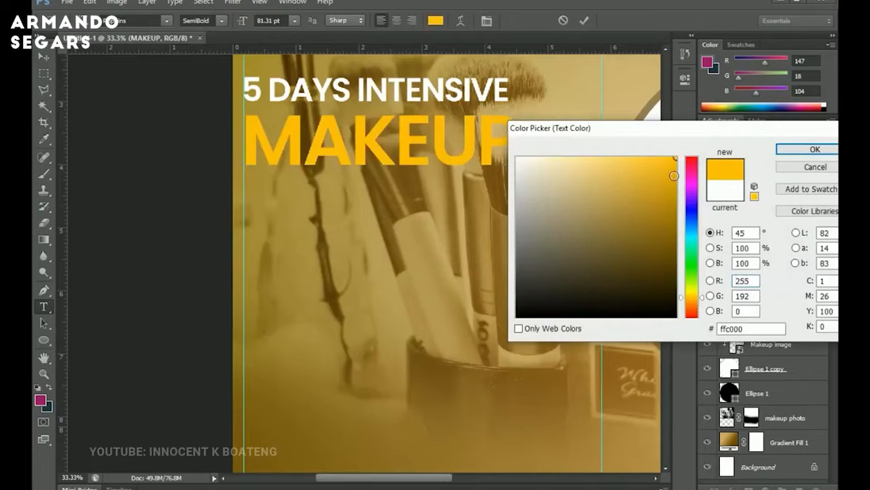
{"action": "left_click_drag", "start_coordinate": [694, 297], "coordinate": [693, 297]}
{"action": "left_click", "coordinate": [808, 148]}
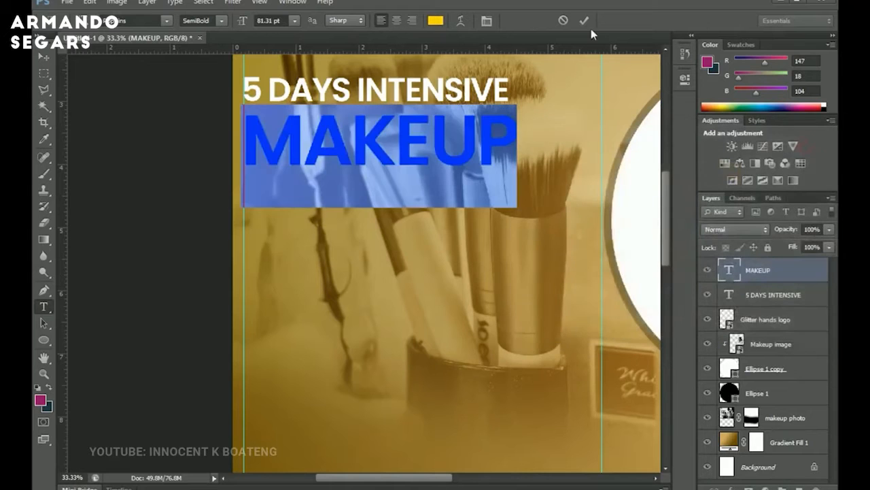
{"action": "left_click", "coordinate": [584, 22]}
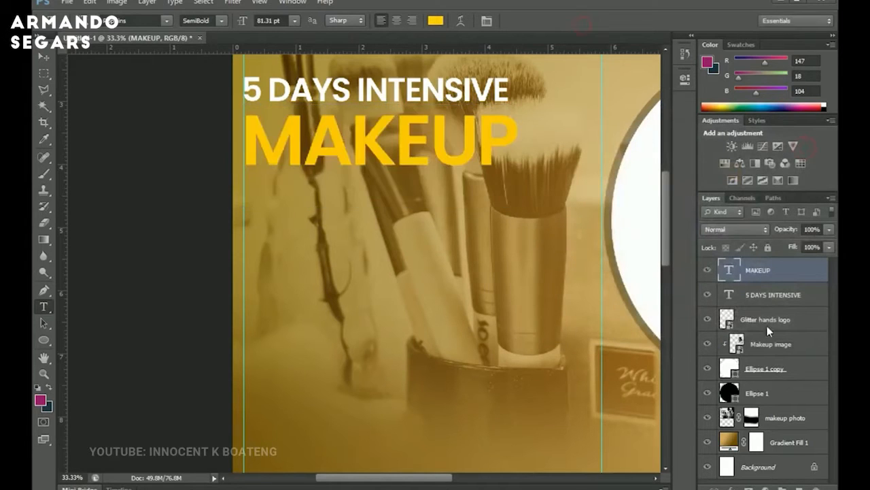
Add a Drop Shadow layer style to the MAKEUP text, slightly increasing the shadow size.
{"action": "right_click", "coordinate": [781, 271]}
{"action": "left_click", "coordinate": [665, 45]}
{"action": "left_click", "coordinate": [507, 292]}
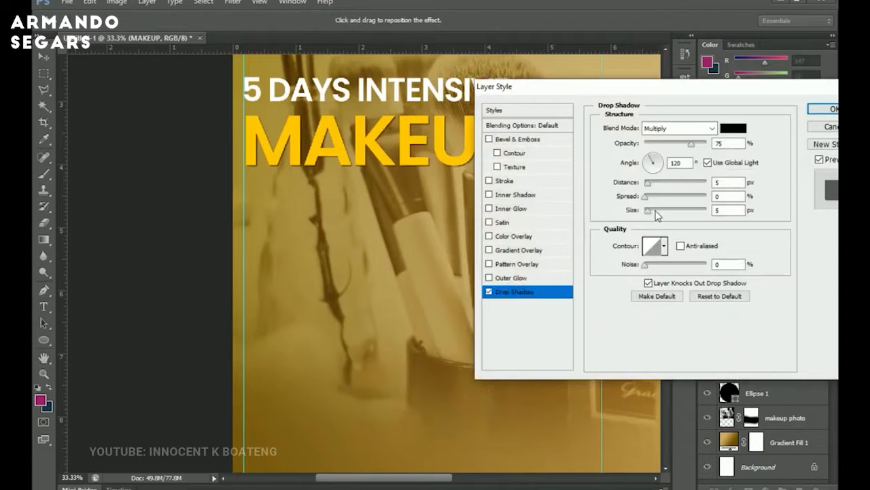
{"action": "left_click_drag", "start_coordinate": [657, 215], "coordinate": [664, 215]}
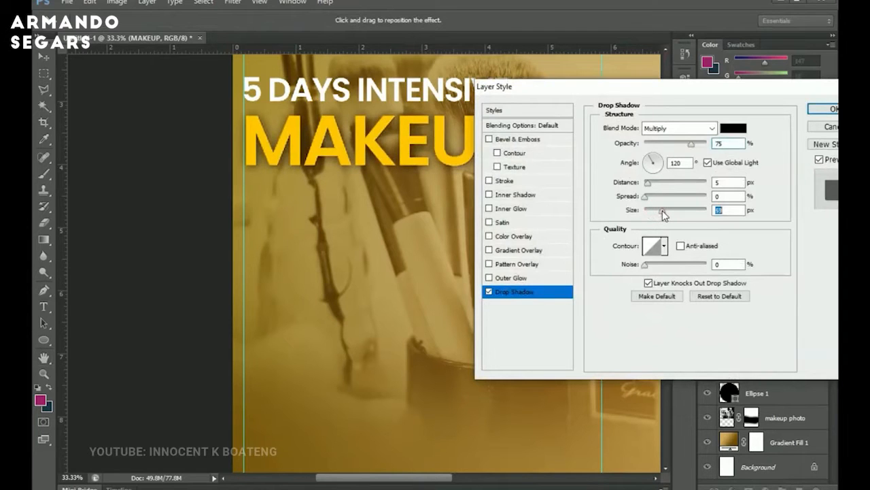
{"action": "left_click", "coordinate": [822, 109]}
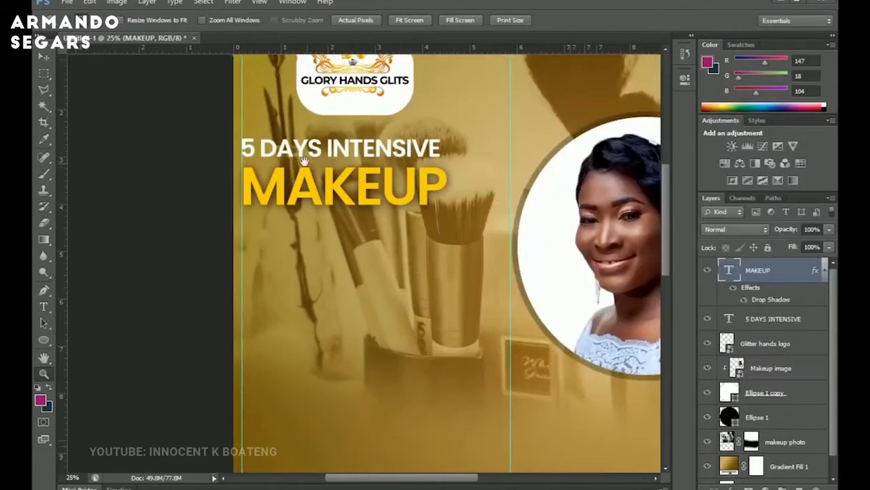
Duplicate the MAKEUP layer and move the copy directly below the original line.
{"action": "key", "text": "b"}
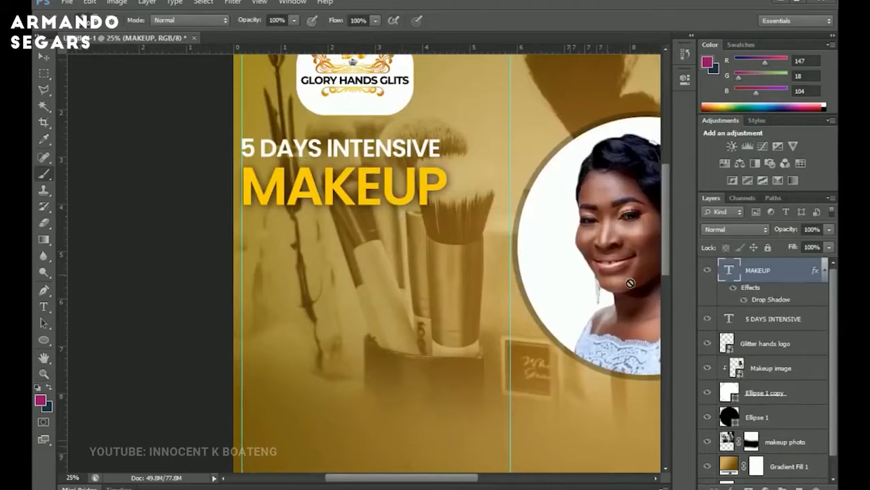
{"action": "left_click", "coordinate": [824, 271]}
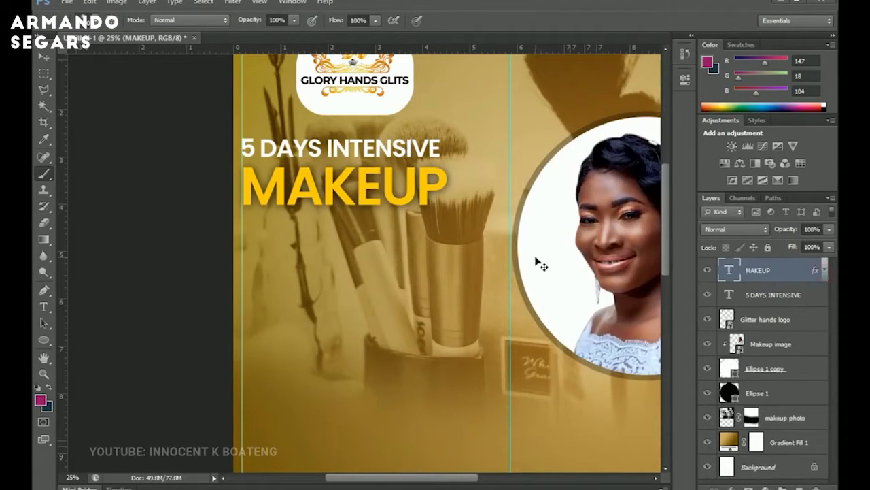
{"action": "key", "text": "ctrl+j"}
{"action": "key", "text": "v"}
{"action": "left_click_drag", "start_coordinate": [394, 190], "coordinate": [402, 244]}
{"action": "right_click", "coordinate": [366, 183]}
{"action": "left_click", "coordinate": [385, 194]}
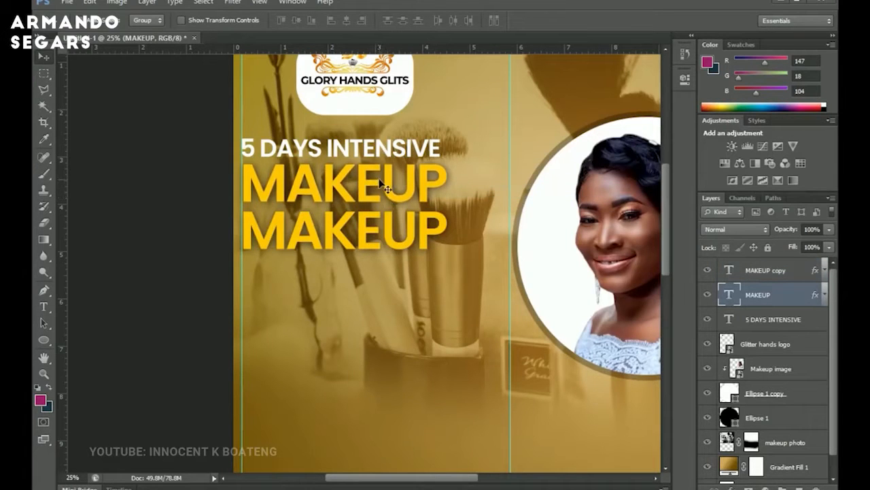
{"action": "left_click_drag", "start_coordinate": [370, 247], "coordinate": [378, 242]}
Select all of the duplicated line's text and set its colour to white #ffffff.
{"action": "key", "text": "t"}
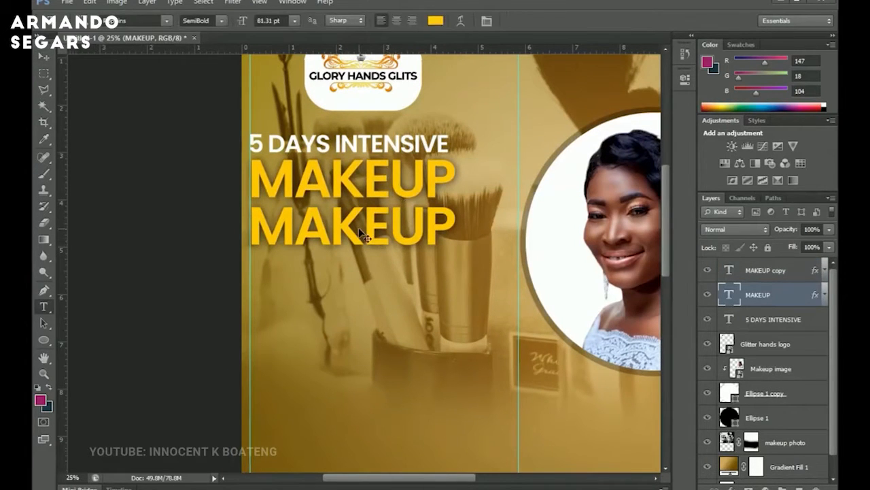
{"action": "left_click", "coordinate": [363, 235]}
{"action": "key", "text": "ctrl+a"}
{"action": "left_click", "coordinate": [436, 20]}
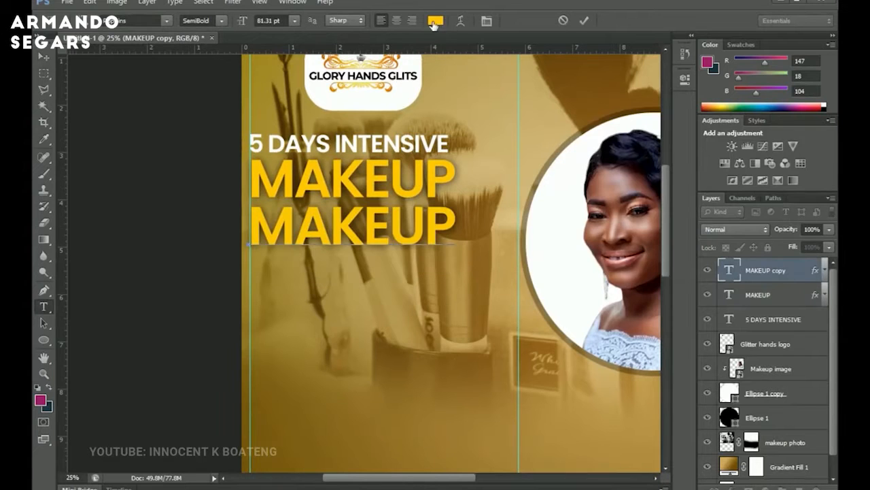
{"action": "left_click_drag", "start_coordinate": [533, 269], "coordinate": [518, 158]}
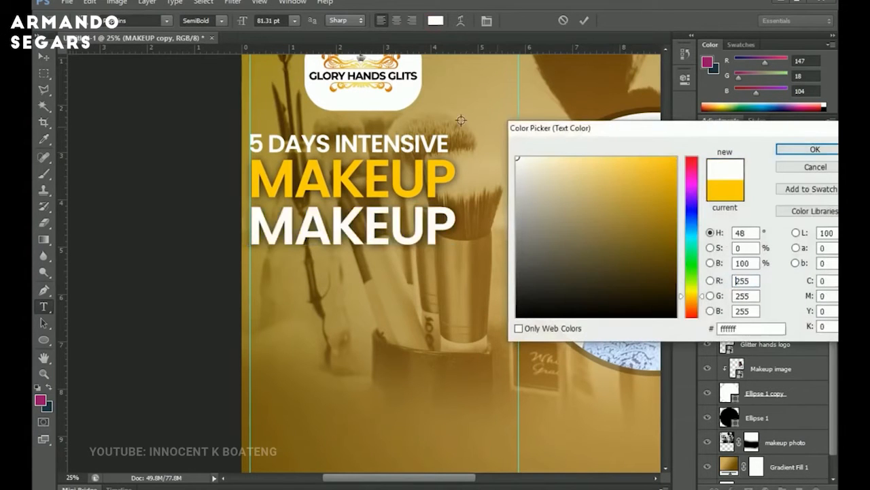
{"action": "left_click", "coordinate": [813, 149]}
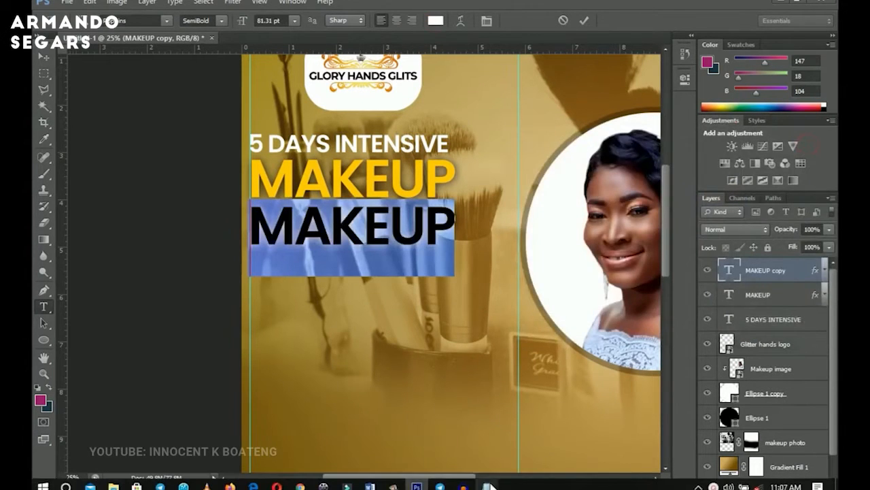
Copy CLASS from the Notepad text and paste it to replace the duplicated line's text.
{"action": "left_click", "coordinate": [489, 484]}
{"action": "left_click_drag", "start_coordinate": [523, 164], "coordinate": [491, 164]}
{"action": "key", "text": "ctrl+c"}
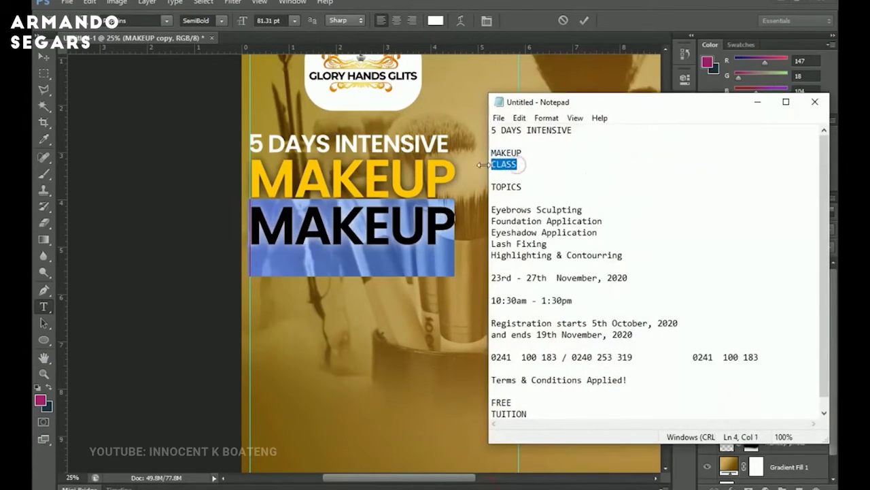
{"action": "left_click", "coordinate": [757, 101]}
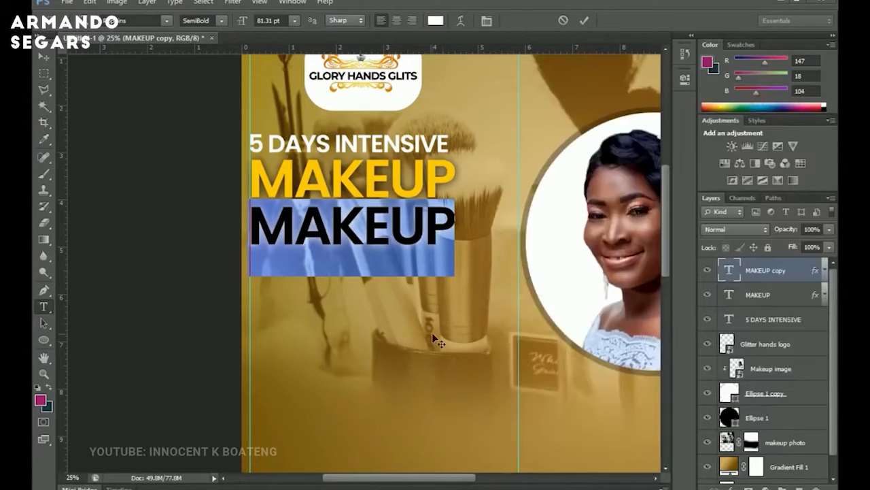
{"action": "key", "text": "ctrl+v"}
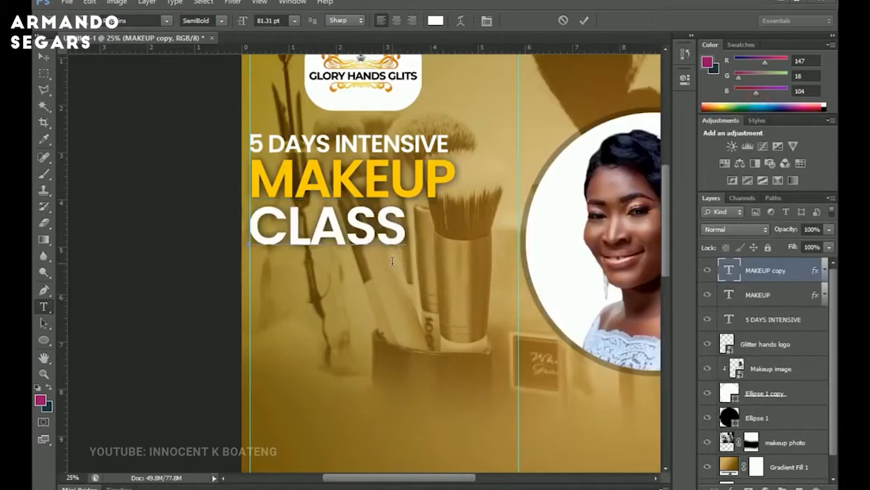
{"action": "left_click", "coordinate": [36, 54]}
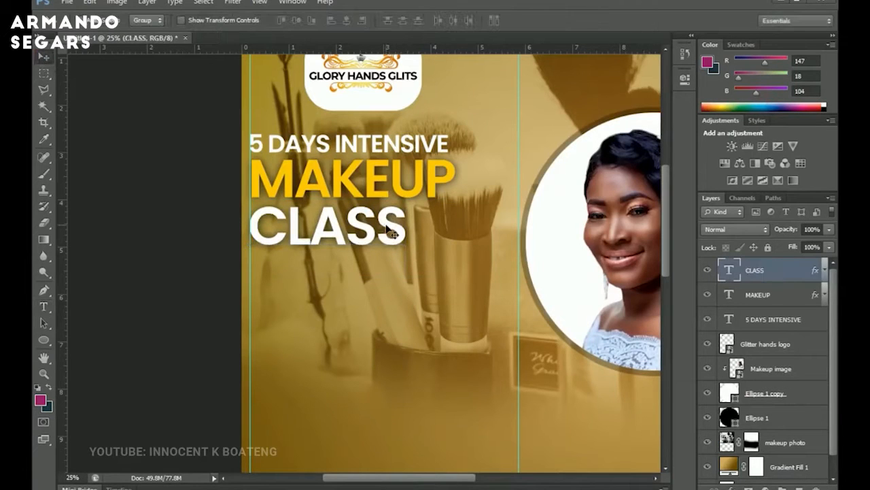
Scale the CLASS text up to about 128% of its size.
{"action": "key", "text": "ctrl+t"}
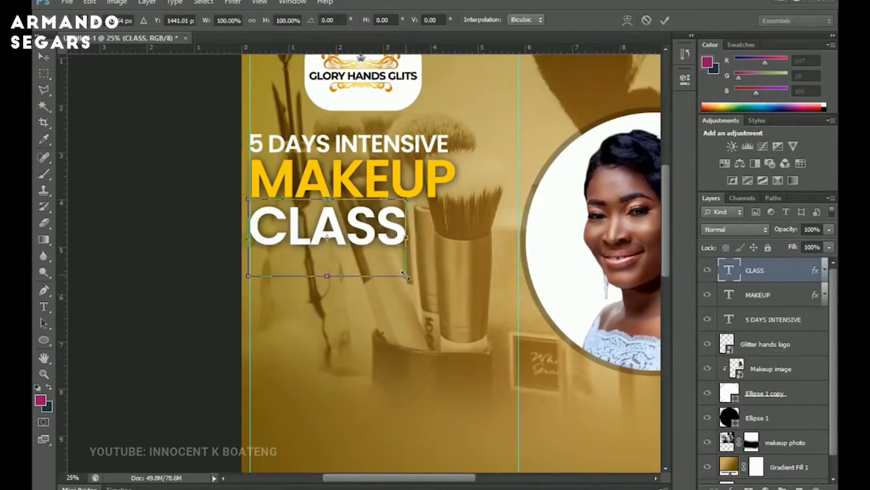
{"action": "left_click_drag", "start_coordinate": [406, 276], "coordinate": [454, 291]}
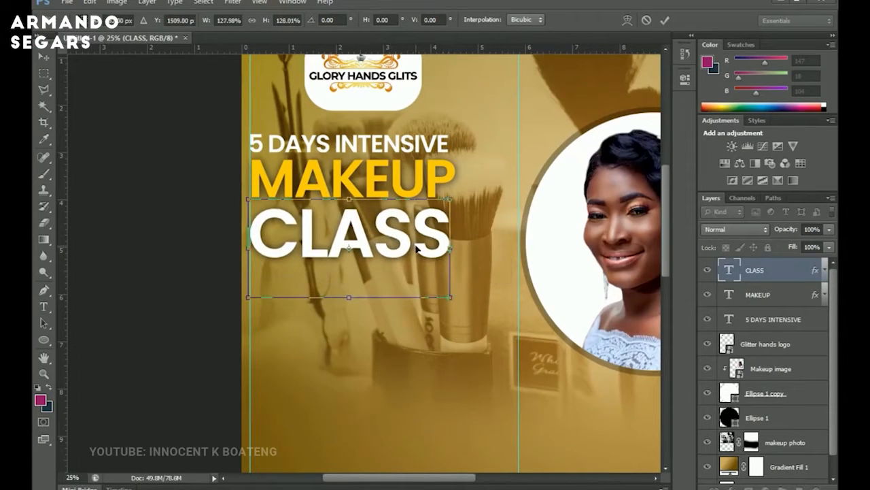
{"action": "key", "text": "Return"}
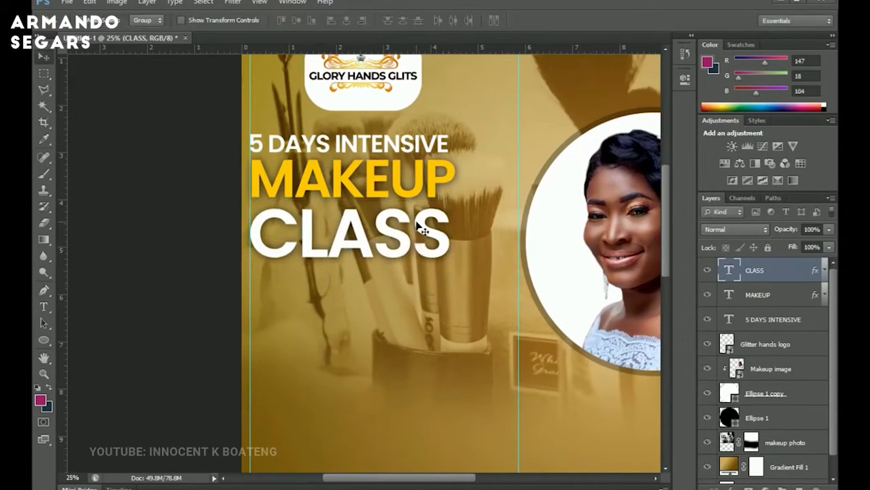
Scale the three headline text layers up together and move them higher on the flyer.
{"action": "scroll", "coordinate": [421, 230], "scroll_direction": "up", "scroll_amount": 1}
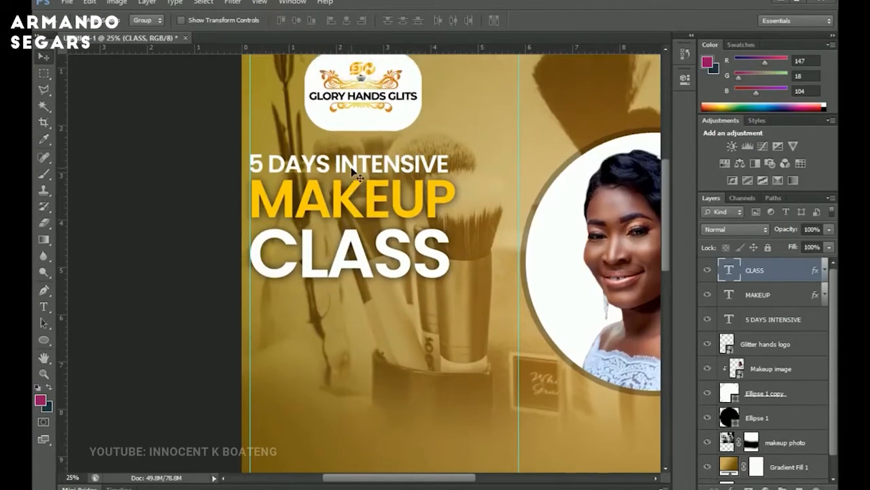
{"action": "key", "text": "z"}
{"action": "left_click", "coordinate": [384, 159], "text": "alt"}
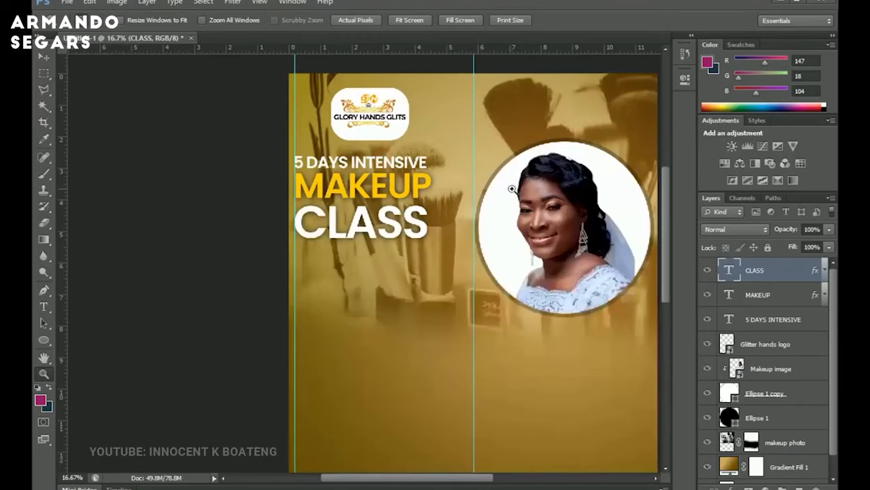
{"action": "left_click", "coordinate": [464, 204], "text": "alt"}
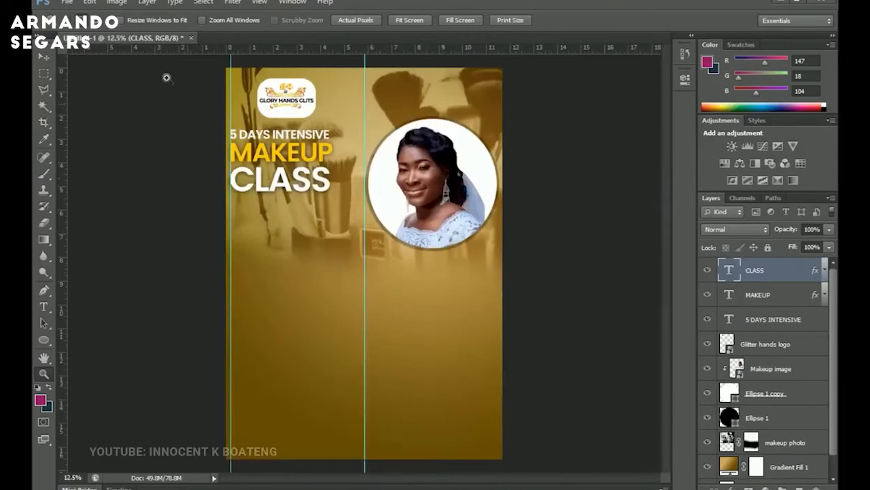
{"action": "left_click", "coordinate": [255, 191]}
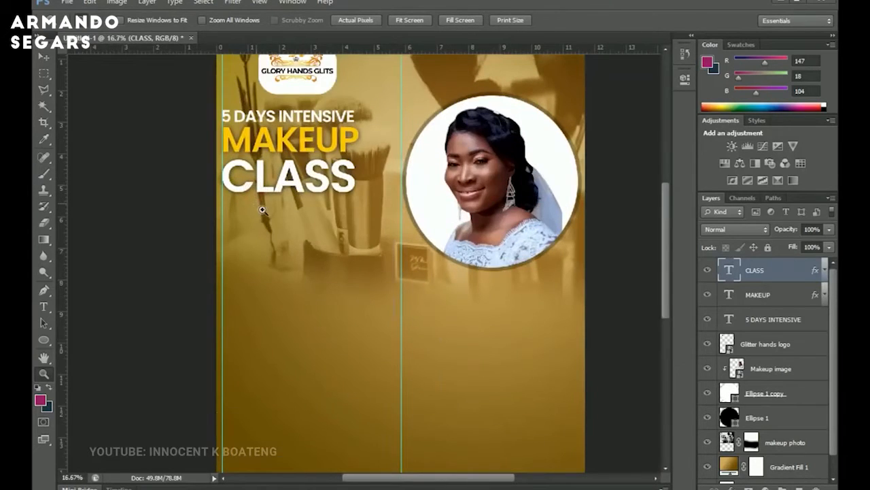
{"action": "left_click", "coordinate": [263, 210]}
{"action": "key", "text": "v"}
{"action": "left_click", "coordinate": [751, 321], "text": "shift"}
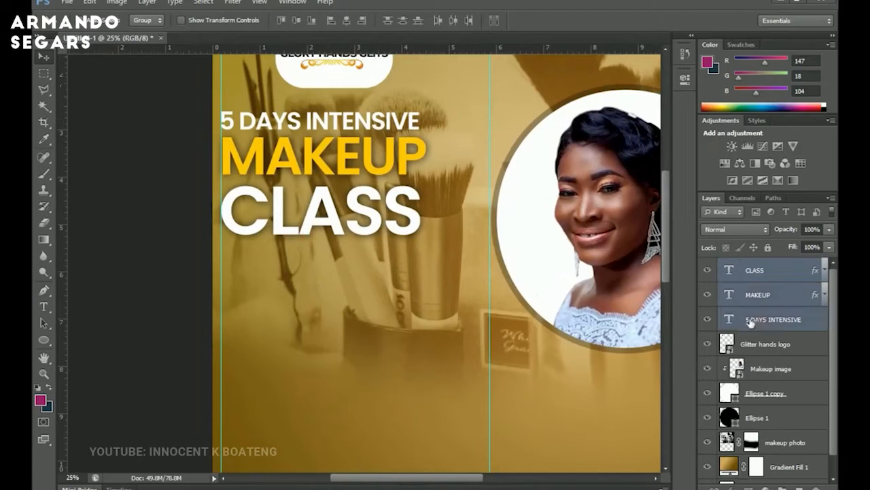
{"action": "key", "text": "ctrl+t"}
{"action": "left_click_drag", "start_coordinate": [427, 234], "coordinate": [460, 247]}
{"action": "key", "text": "Return"}
{"action": "left_click_drag", "start_coordinate": [442, 277], "coordinate": [437, 251]}
Group the CLASS, MAKEUP and 5 DAYS INTENSIVE layers into a group named Main.
{"action": "left_click", "coordinate": [759, 270]}
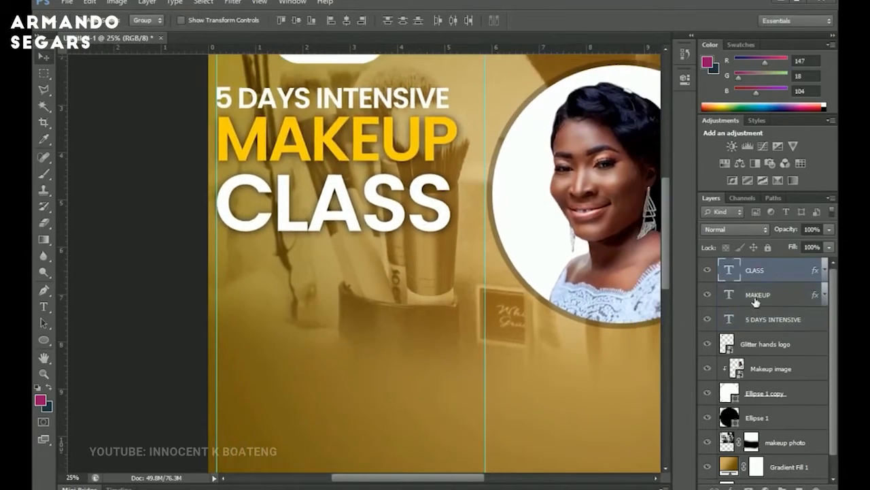
{"action": "left_click", "coordinate": [771, 318], "text": "shift"}
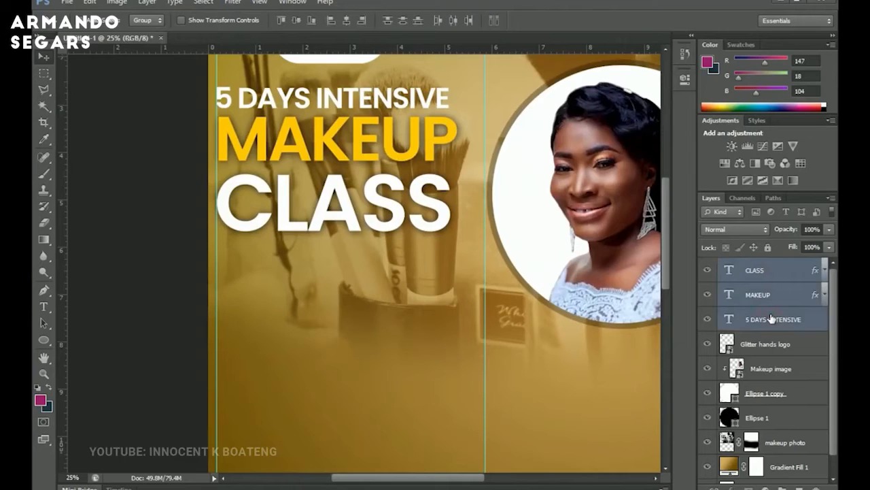
{"action": "key", "text": "ctrl+g"}
{"action": "double_click", "coordinate": [756, 264]}
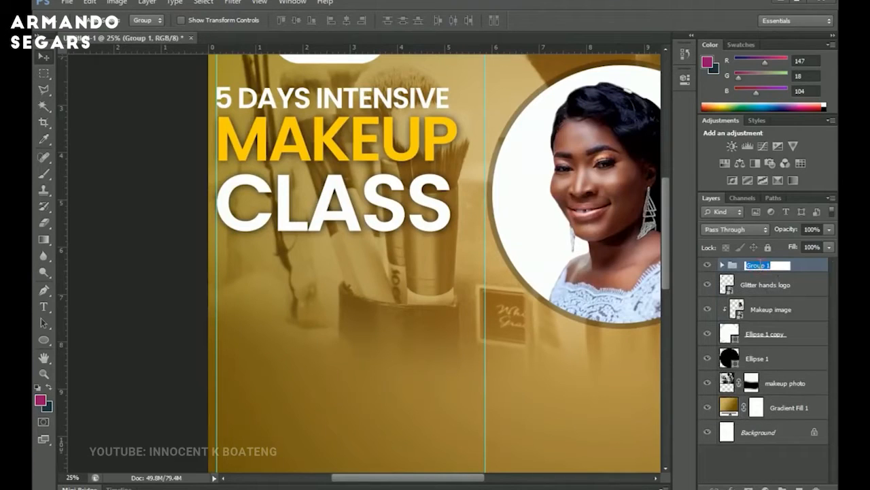
{"action": "type", "text": "m"}
{"action": "key", "text": "Return"}
Draw a black rectangle below the headline and set its layer opacity to 30%.
{"action": "left_click_drag", "start_coordinate": [359, 334], "coordinate": [363, 240]}
{"action": "left_click", "coordinate": [43, 339]}
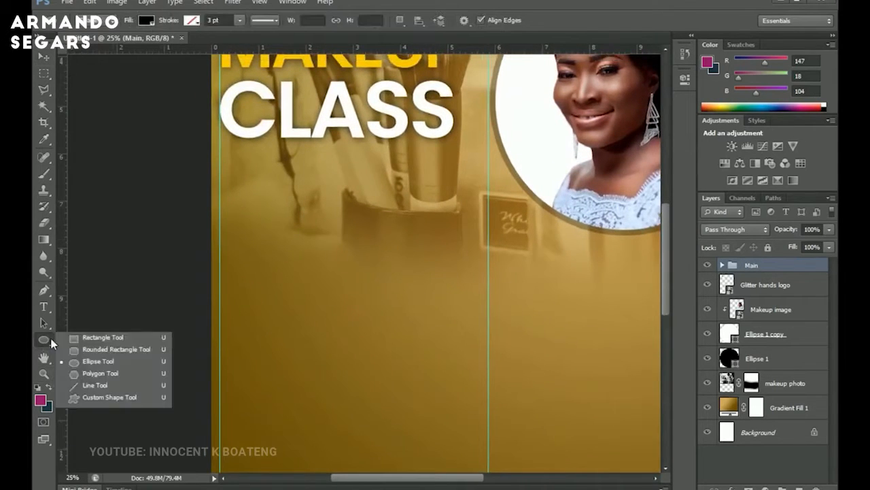
{"action": "left_click", "coordinate": [116, 340]}
{"action": "left_click_drag", "start_coordinate": [225, 183], "coordinate": [510, 337]}
{"action": "key", "text": "v"}
{"action": "left_click_drag", "start_coordinate": [469, 249], "coordinate": [468, 262]}
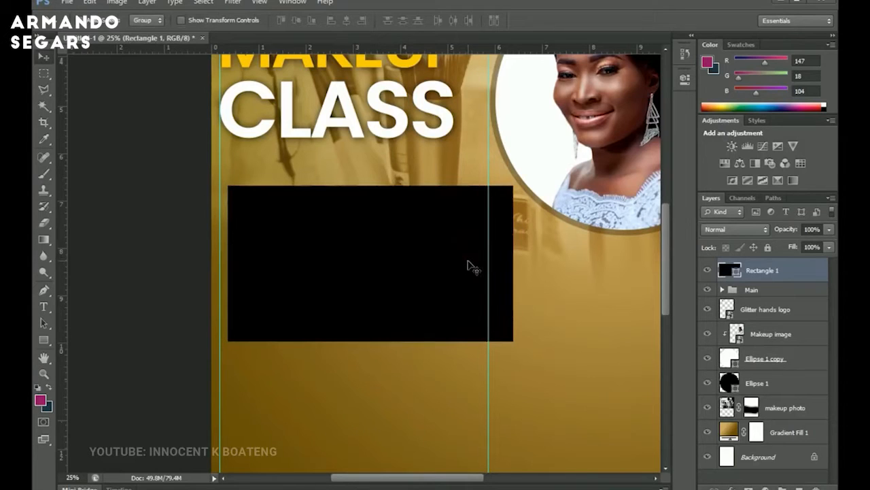
{"action": "key", "text": "ctrl+z"}
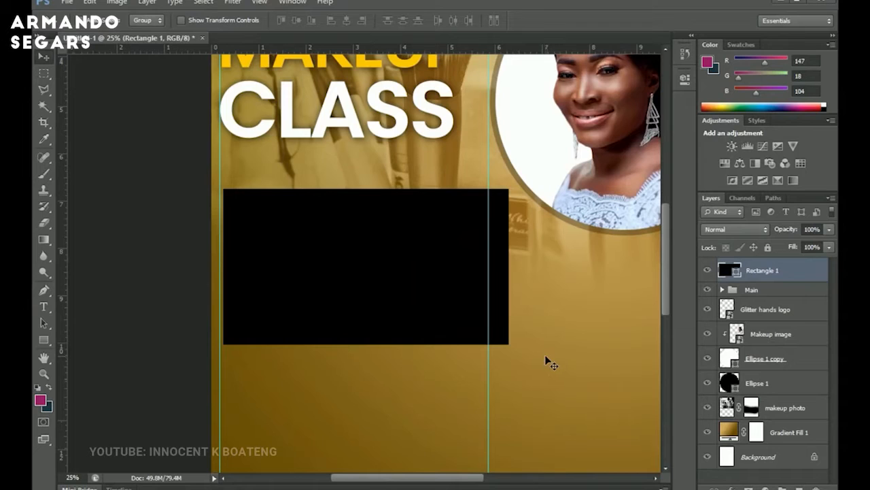
{"action": "key", "text": "2"}
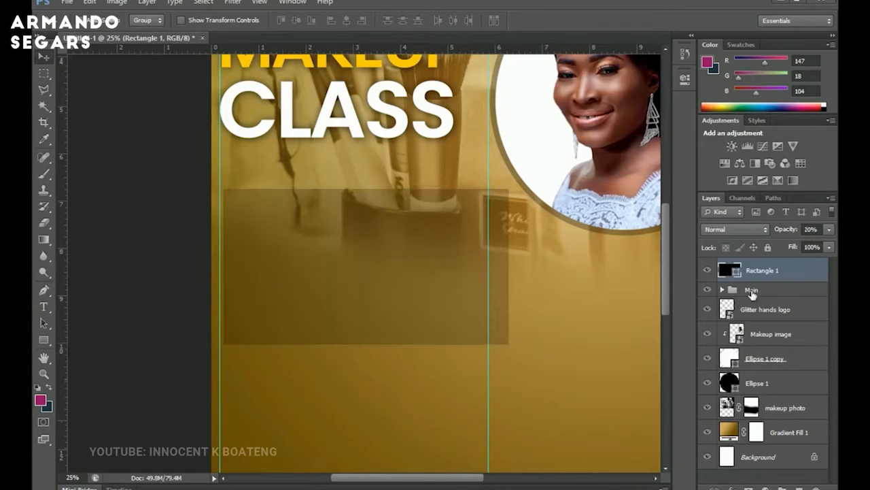
{"action": "key", "text": "3"}
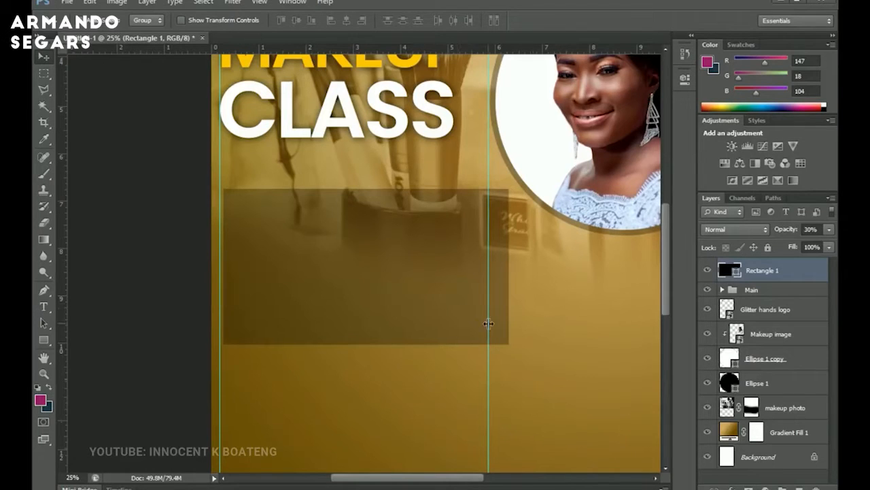
Add a white stroke of 24 px to the rectangle through its layer style blending options.
{"action": "right_click", "coordinate": [785, 281]}
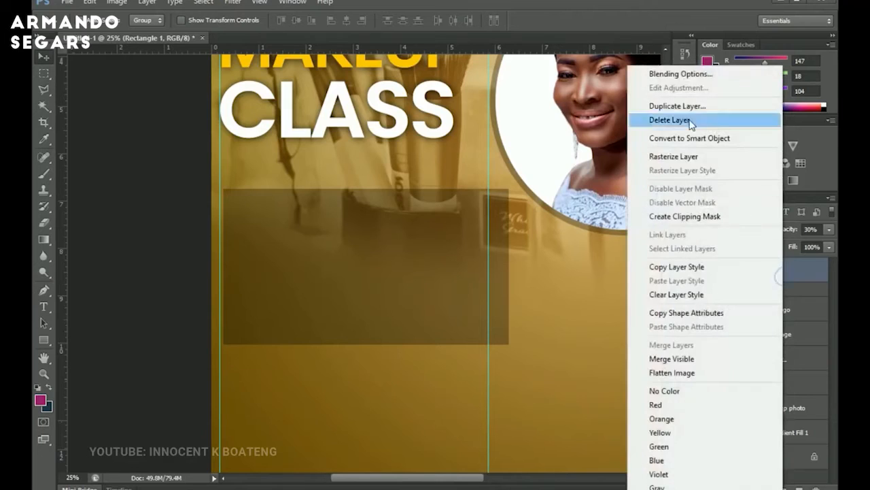
{"action": "left_click", "coordinate": [679, 78]}
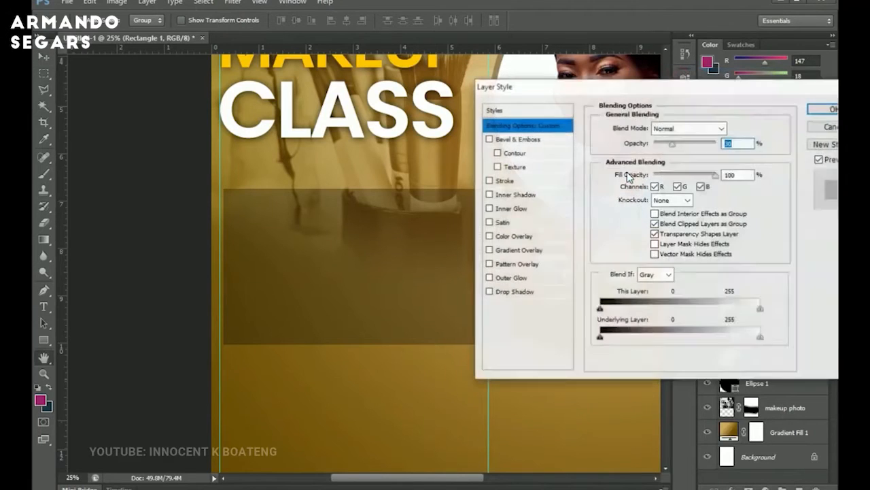
{"action": "left_click", "coordinate": [508, 184]}
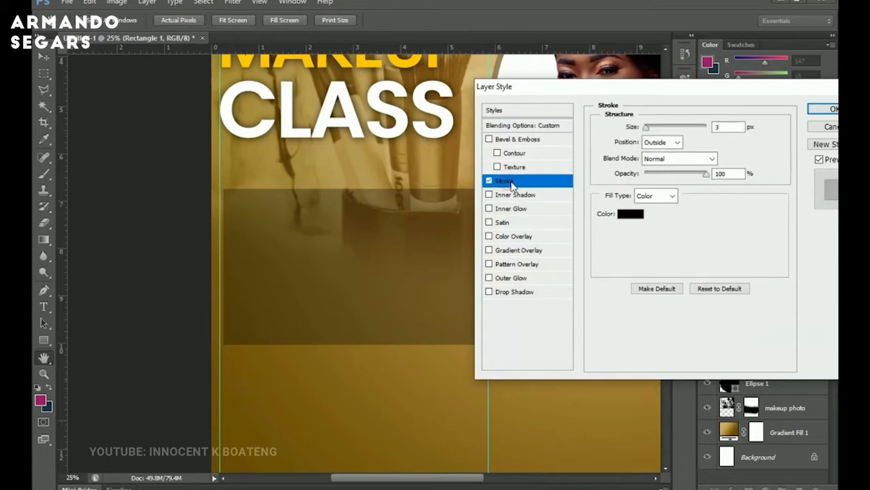
{"action": "left_click", "coordinate": [640, 218]}
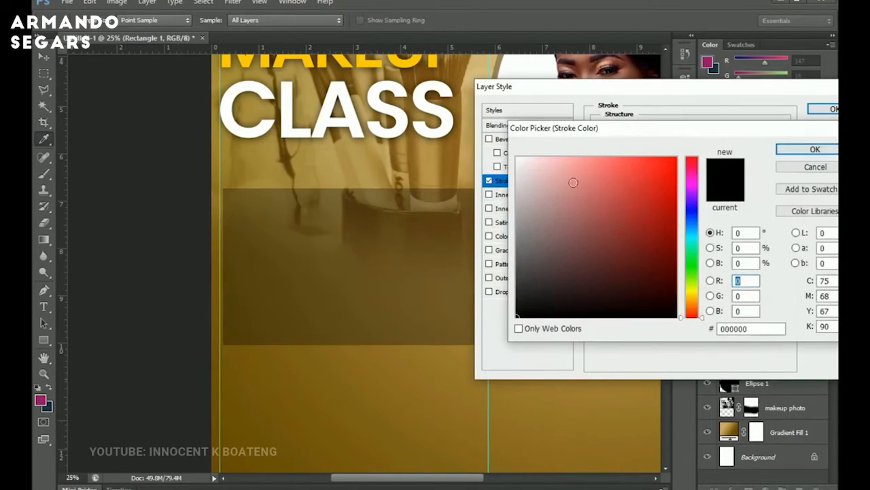
{"action": "left_click_drag", "start_coordinate": [573, 181], "coordinate": [515, 156]}
{"action": "left_click", "coordinate": [807, 149]}
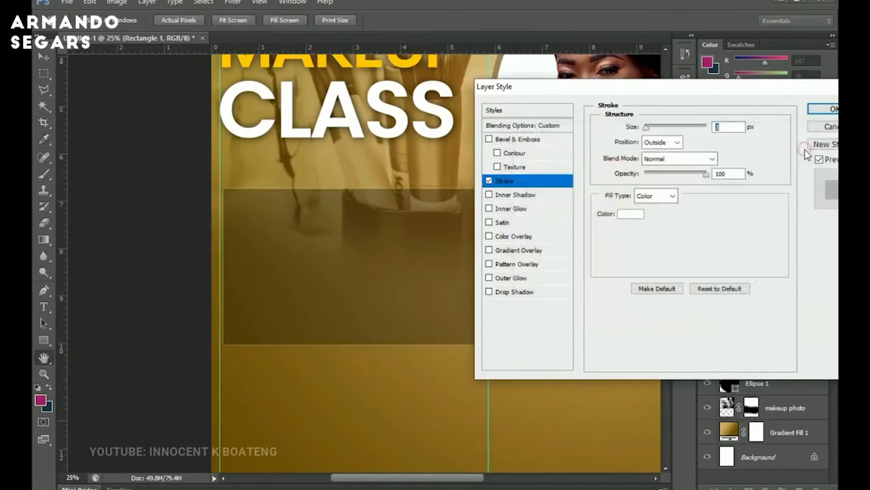
{"action": "left_click_drag", "start_coordinate": [648, 131], "coordinate": [656, 129]}
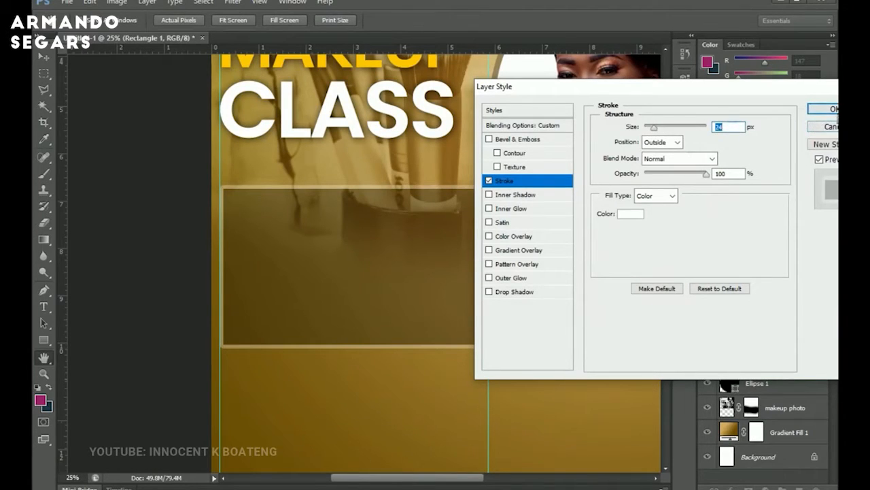
{"action": "left_click", "coordinate": [823, 109]}
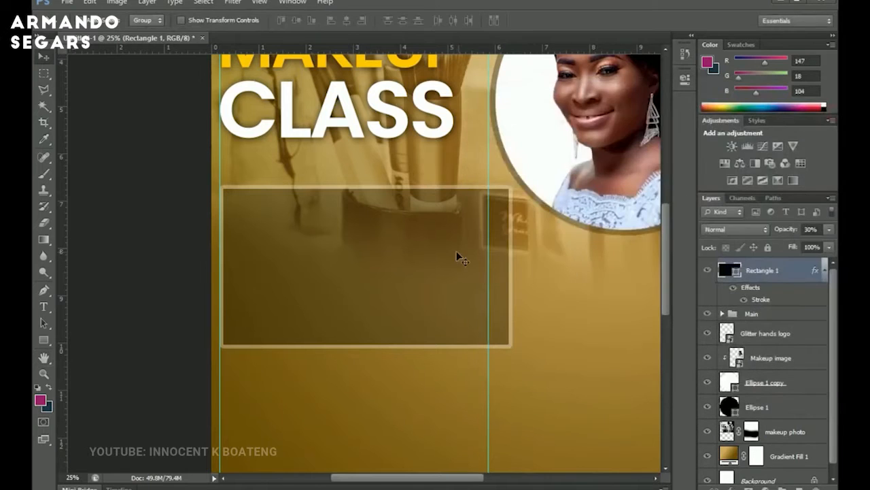
Copy the word TOPICS from the Notepad text.
{"action": "key", "text": "z"}
{"action": "left_click", "coordinate": [460, 261], "text": "alt"}
{"action": "left_click_drag", "start_coordinate": [460, 260], "coordinate": [496, 283]}
{"action": "key", "text": "v"}
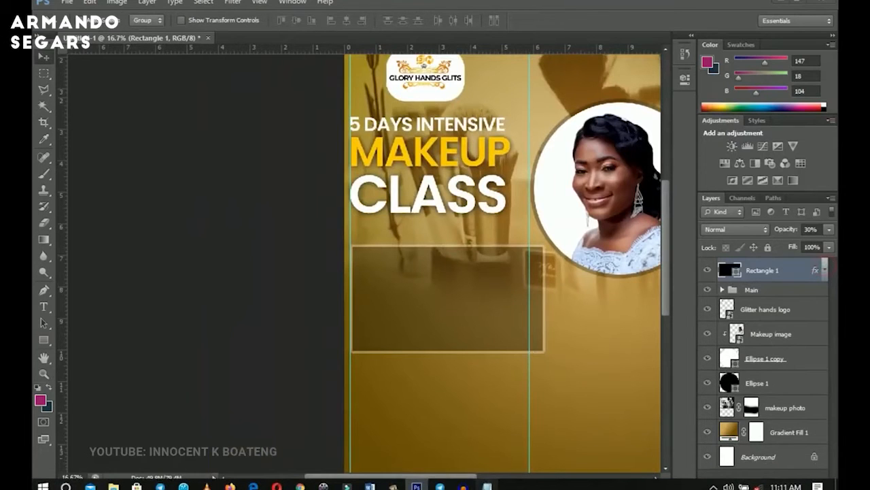
{"action": "left_click", "coordinate": [487, 483]}
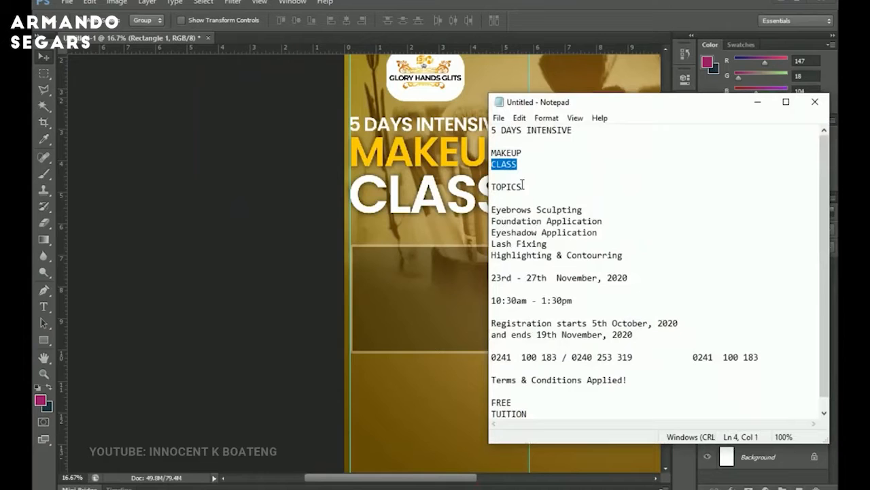
{"action": "double_click", "coordinate": [522, 185]}
{"action": "left_click", "coordinate": [519, 187]}
{"action": "left_click_drag", "start_coordinate": [518, 186], "coordinate": [474, 175]}
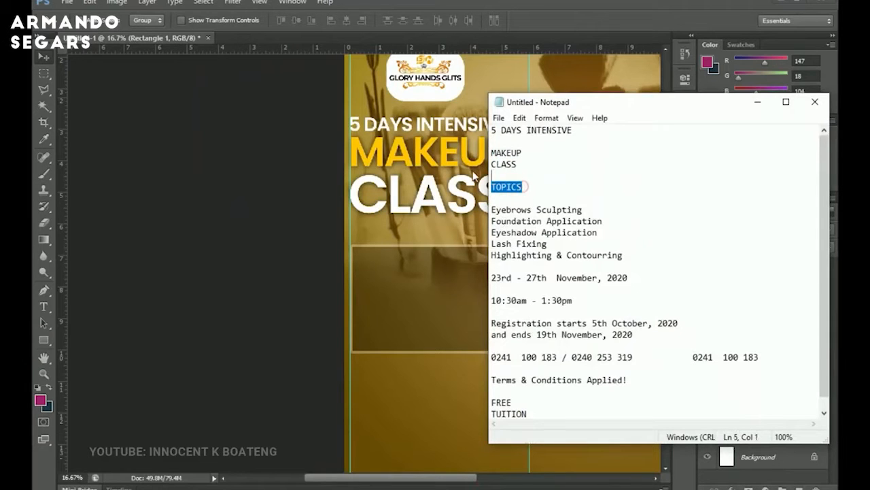
{"action": "left_click", "coordinate": [757, 102]}
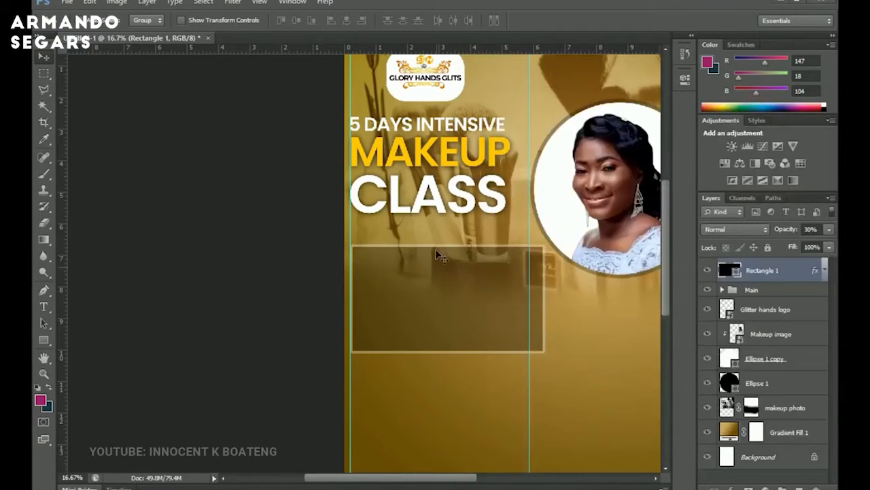
Move the bordered rectangle lower and draw a small rectangle above it for a section heading.
{"action": "left_click", "coordinate": [430, 225], "text": "ctrl"}
{"action": "left_click_drag", "start_coordinate": [459, 245], "coordinate": [457, 284]}
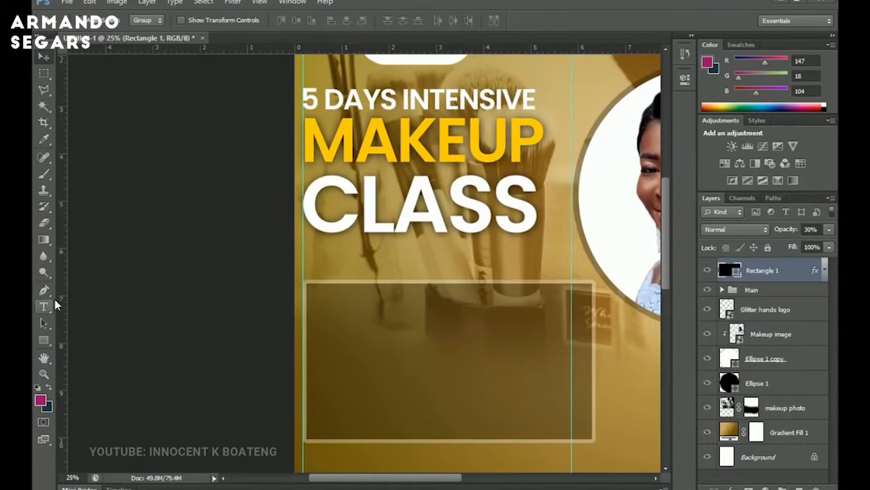
{"action": "left_click", "coordinate": [43, 340]}
{"action": "left_click", "coordinate": [91, 336]}
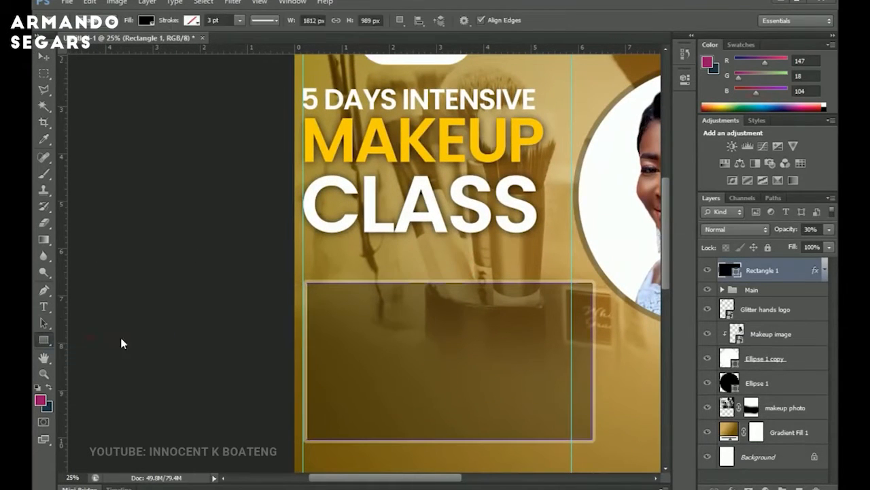
{"action": "left_click_drag", "start_coordinate": [395, 255], "coordinate": [497, 278]}
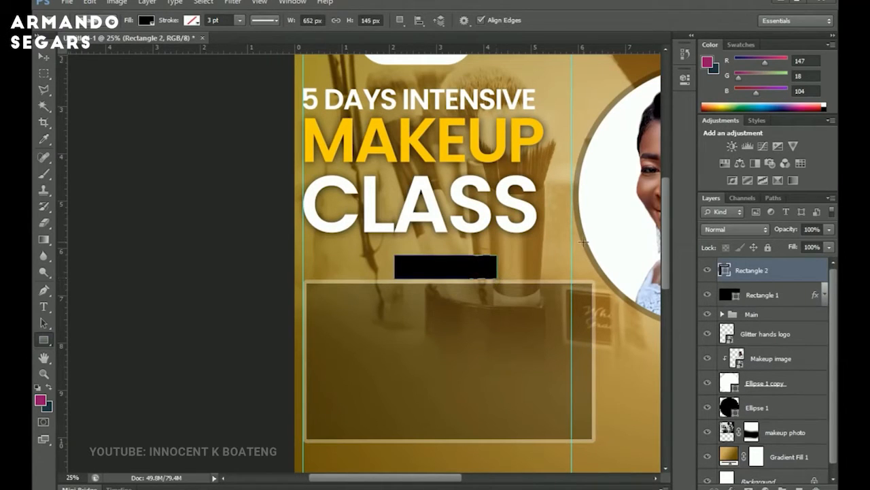
Set the small rectangle's fill colour to dark brown #563b07.
{"action": "double_click", "coordinate": [725, 271]}
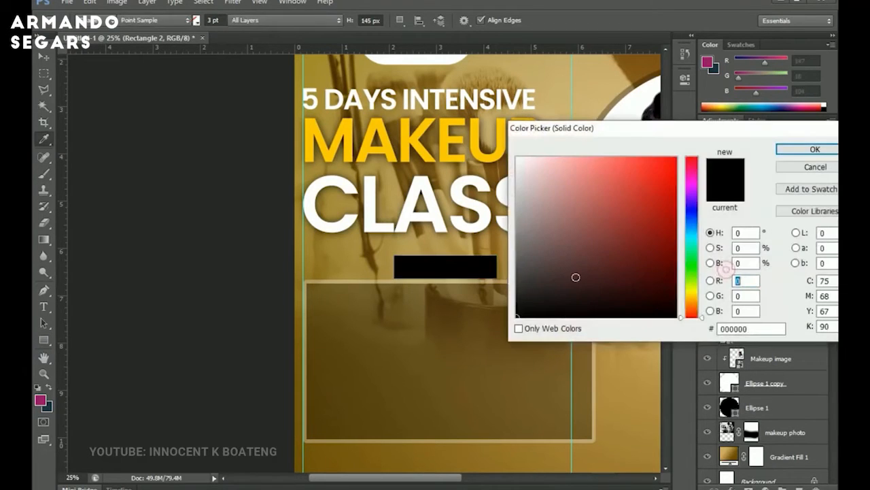
{"action": "left_click", "coordinate": [489, 169]}
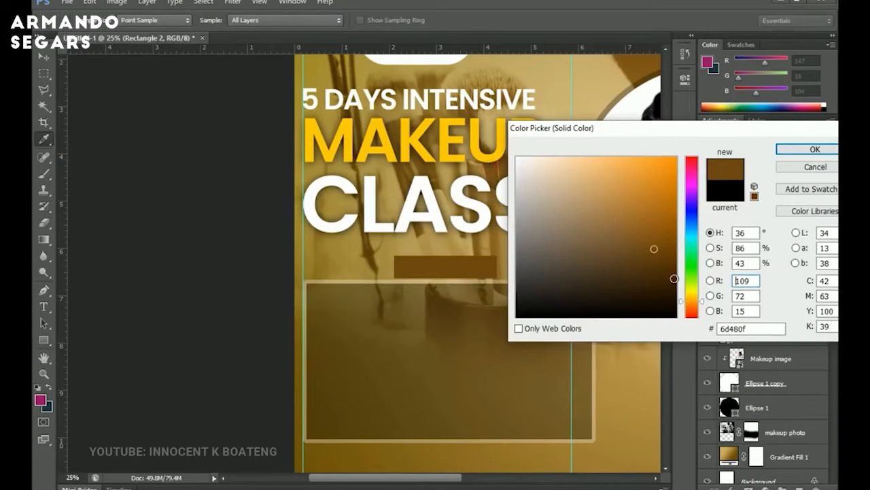
{"action": "mouse_move", "coordinate": [673, 278]}
{"action": "left_mouse_down"}
{"action": "mouse_move", "coordinate": [674, 261]}
{"action": "mouse_move", "coordinate": [660, 265]}
{"action": "mouse_move", "coordinate": [671, 273]}
{"action": "mouse_move", "coordinate": [663, 263]}
{"action": "left_mouse_up"}
{"action": "left_click", "coordinate": [477, 239]}
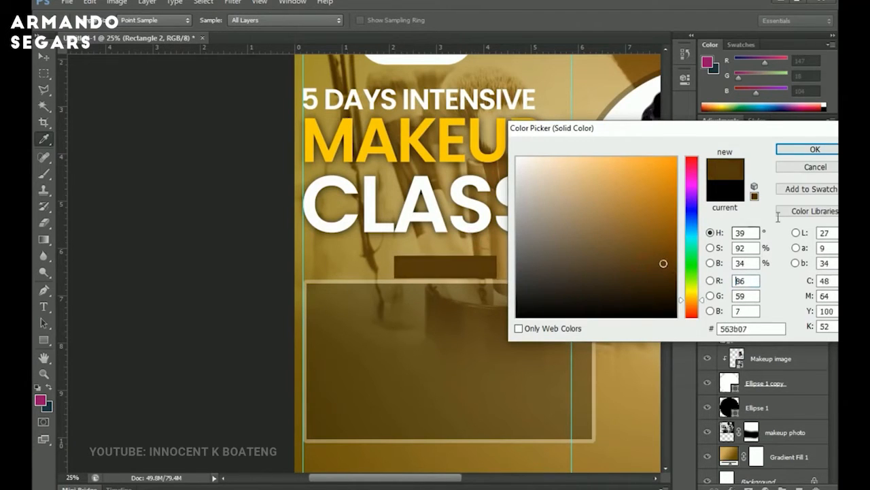
{"action": "left_click", "coordinate": [809, 151]}
Add a TOPICS text label, place it on the brown rectangle and stack its layer above the rectangle.
{"action": "key", "text": "v"}
{"action": "left_click", "coordinate": [351, 232], "text": "ctrl"}
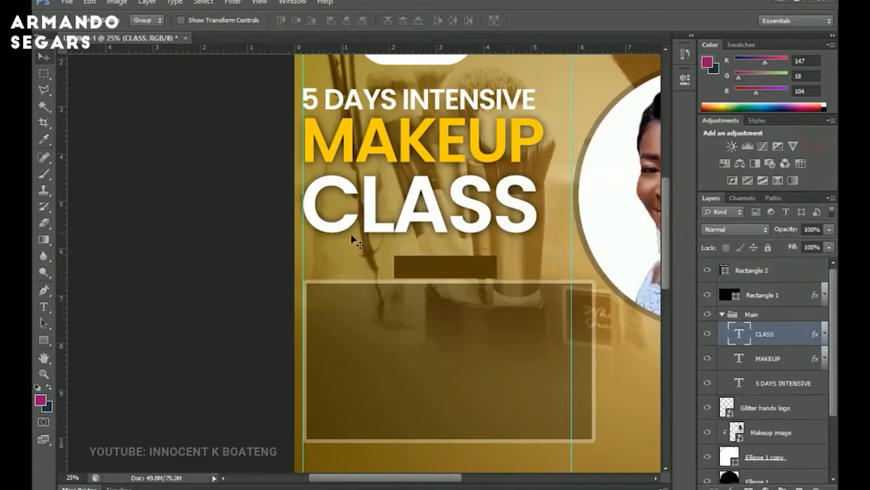
{"action": "key", "text": "t"}
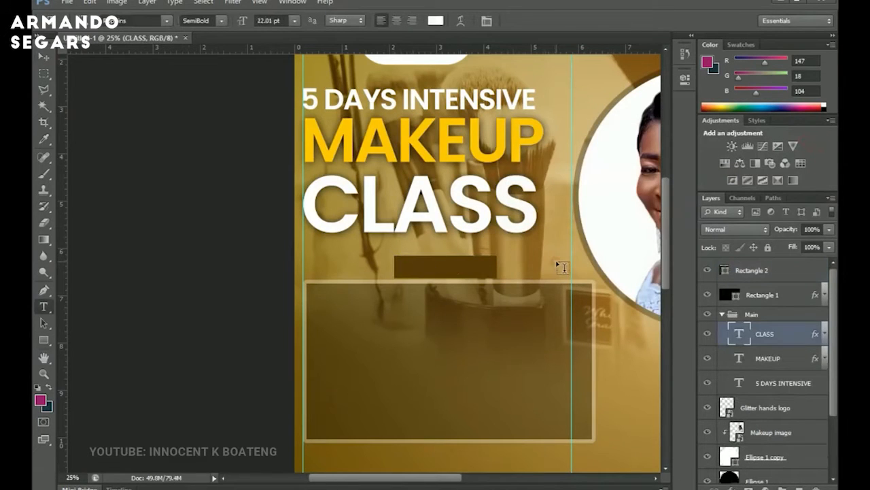
{"action": "left_click", "coordinate": [557, 265]}
{"action": "type", "text": "TOPICS"}
{"action": "left_click", "coordinate": [44, 56]}
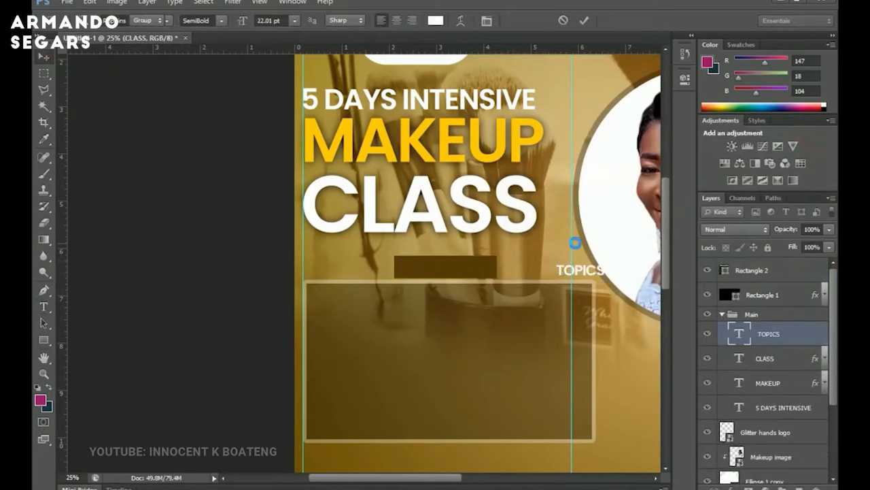
{"action": "left_click_drag", "start_coordinate": [624, 285], "coordinate": [465, 278]}
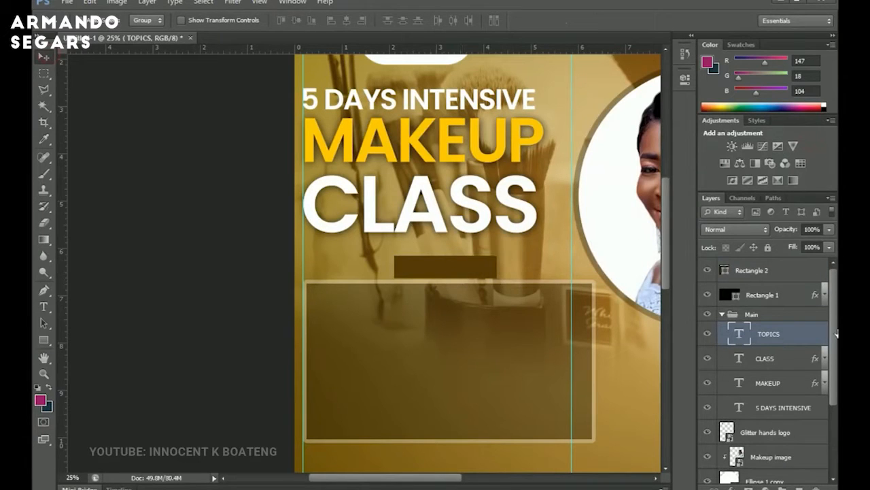
{"action": "left_click_drag", "start_coordinate": [772, 338], "coordinate": [755, 263]}
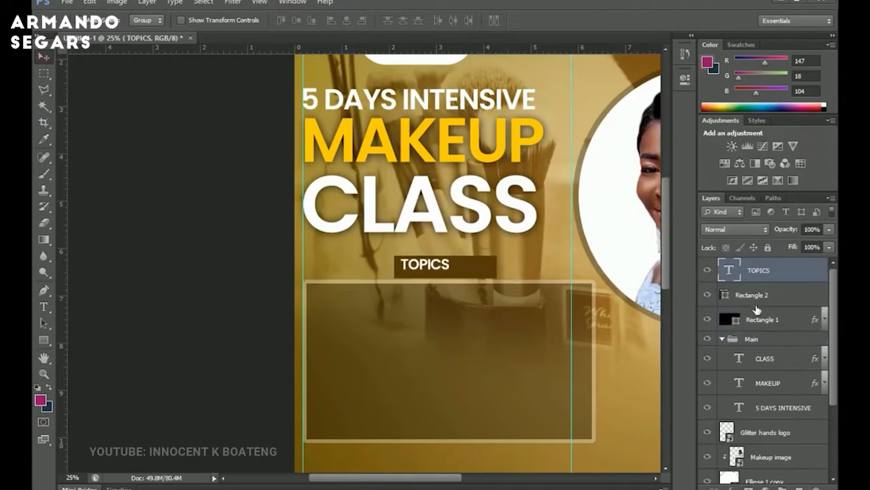
Narrow the brown heading rectangle slightly with Free Transform.
{"action": "left_click_drag", "start_coordinate": [456, 282], "coordinate": [472, 283]}
{"action": "key", "text": "z"}
{"action": "left_click", "coordinate": [448, 264]}
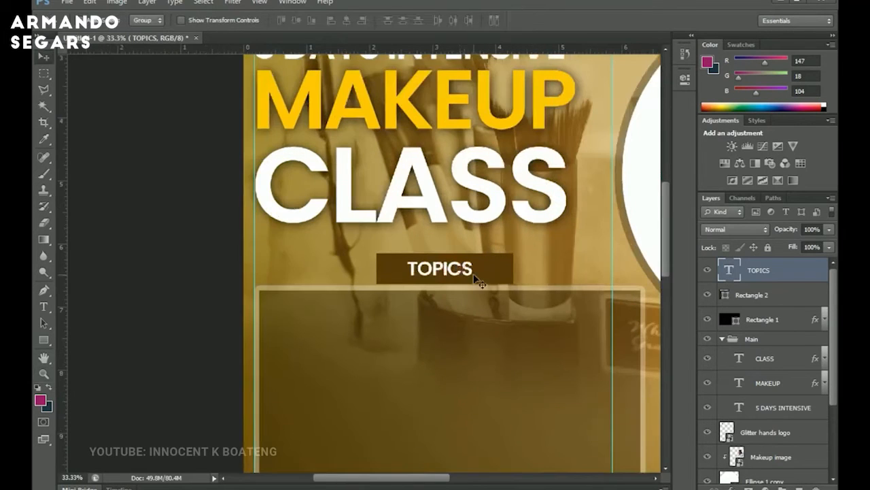
{"action": "left_click", "coordinate": [473, 271]}
{"action": "key", "text": "v"}
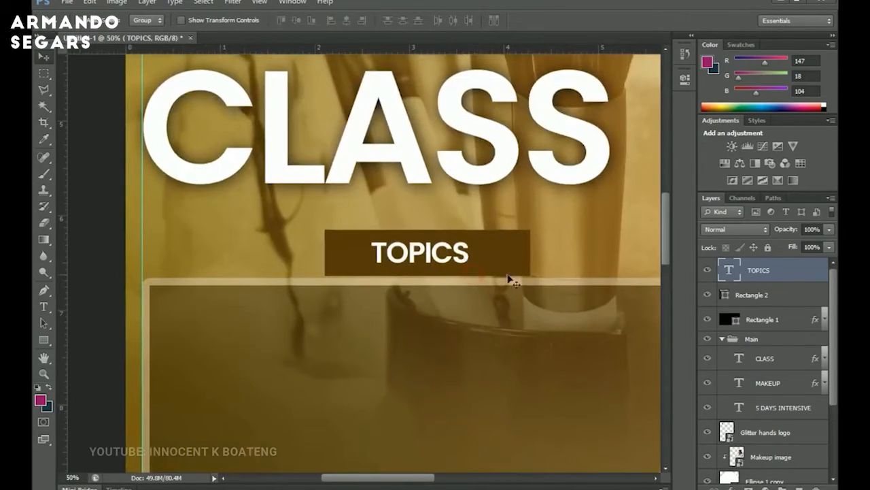
{"action": "left_click", "coordinate": [762, 296]}
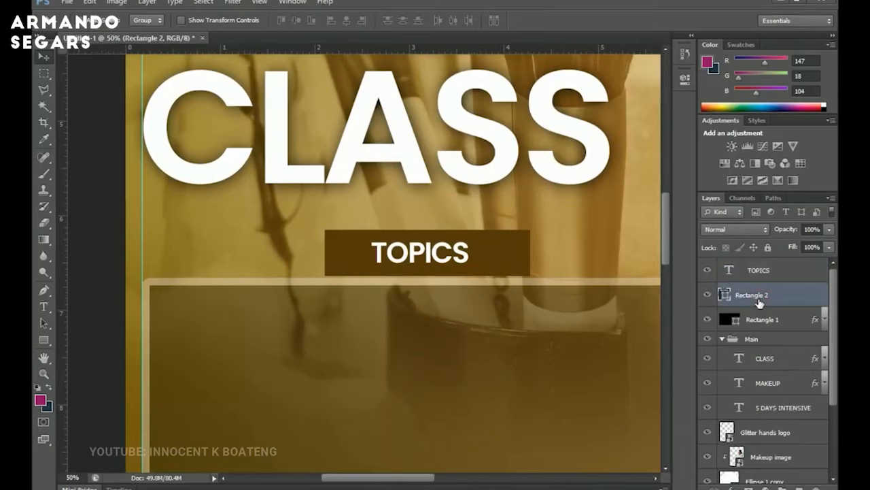
{"action": "key", "text": "ctrl+t"}
{"action": "left_click_drag", "start_coordinate": [534, 232], "coordinate": [528, 232]}
{"action": "key", "text": "Return"}
Select the TOPICS text layer and enlarge the text slightly with Free Transform.
{"action": "right_click", "coordinate": [440, 265]}
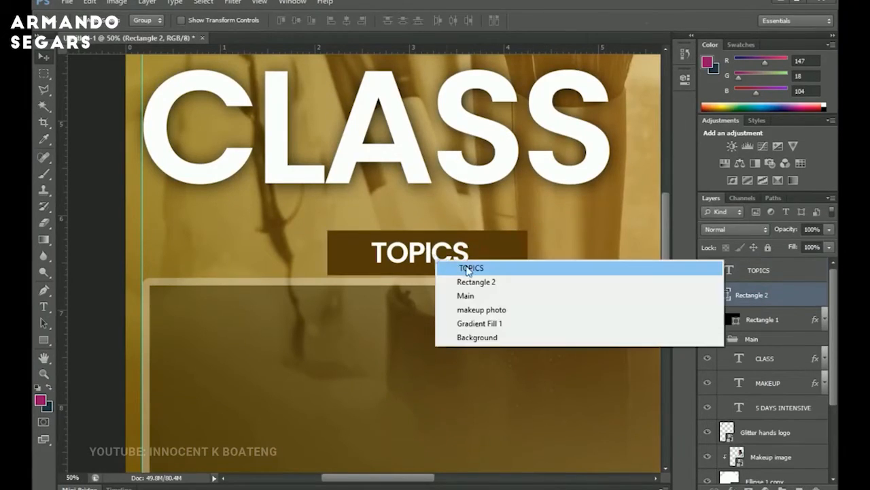
{"action": "left_click", "coordinate": [485, 270]}
{"action": "key", "text": "ctrl+t"}
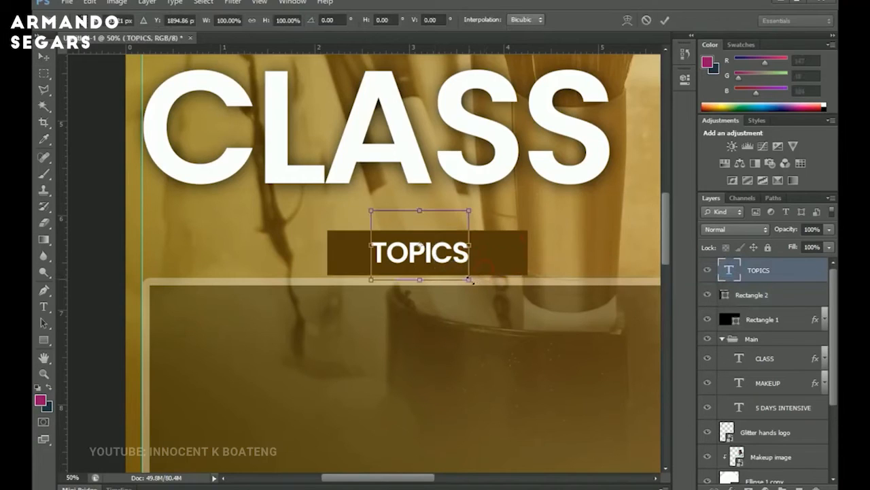
{"action": "left_click_drag", "start_coordinate": [472, 283], "coordinate": [482, 290]}
{"action": "key", "text": "Return"}
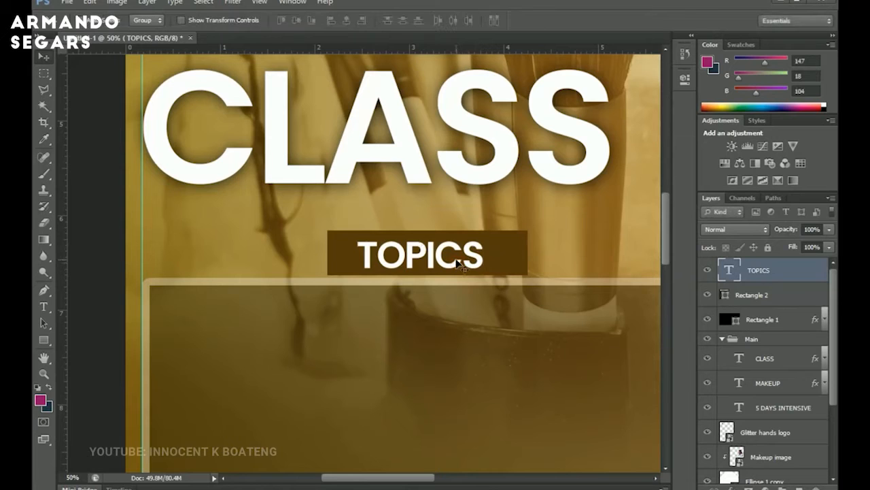
Nudge the TOPICS text a few pixels right and up to center it on the brown rectangle.
{"action": "key", "text": "Right"}
{"action": "key", "text": "Right"}
{"action": "key", "text": "Right"}
{"action": "key", "text": "Right"}
{"action": "key", "text": "Right"}
{"action": "key", "text": "Right"}
{"action": "key", "text": "Right"}
{"action": "key", "text": "Right"}
{"action": "key", "text": "Right"}
{"action": "key", "text": "Right"}
{"action": "key", "text": "Up"}
{"action": "key", "text": "Up"}
{"action": "key", "text": "Up"}
{"action": "key", "text": "Up"}
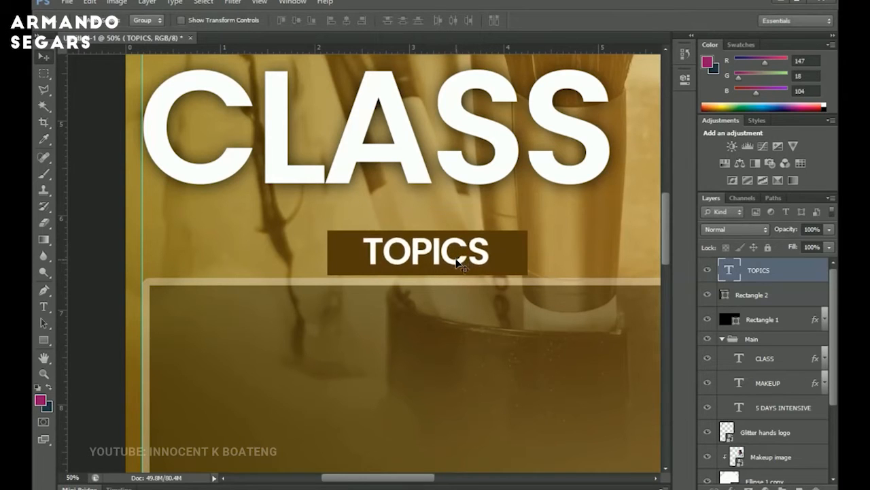
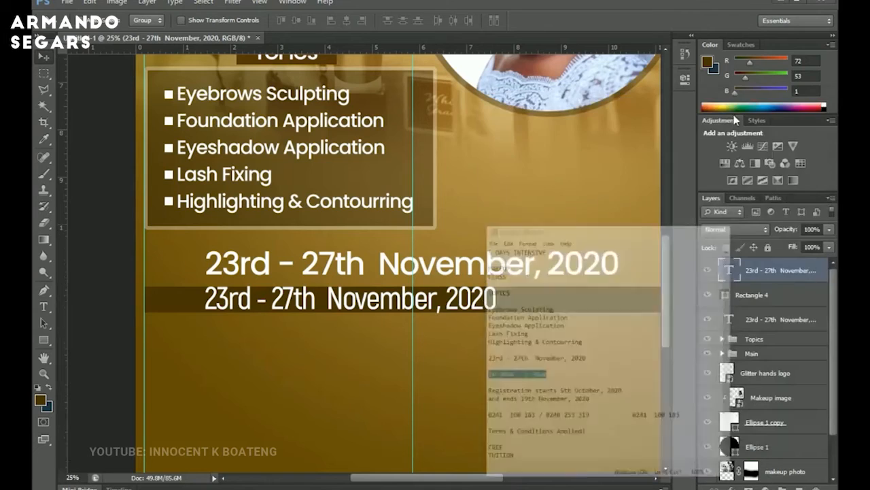
Replace the duplicated date line's text with "Time: 10:30am - 1:30pm".
{"action": "key", "text": "t"}
{"action": "left_click", "coordinate": [359, 303]}
{"action": "key", "text": "ctrl+a"}
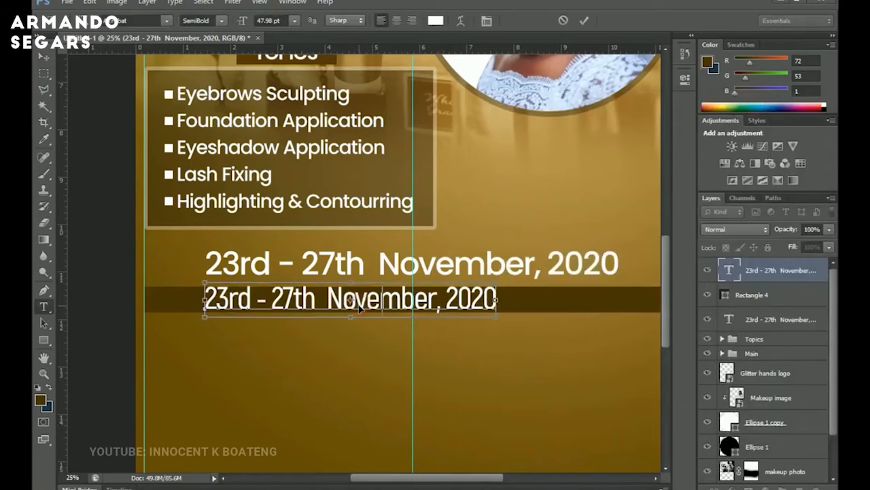
{"action": "type", "text": "10:30am - 1:30pm"}
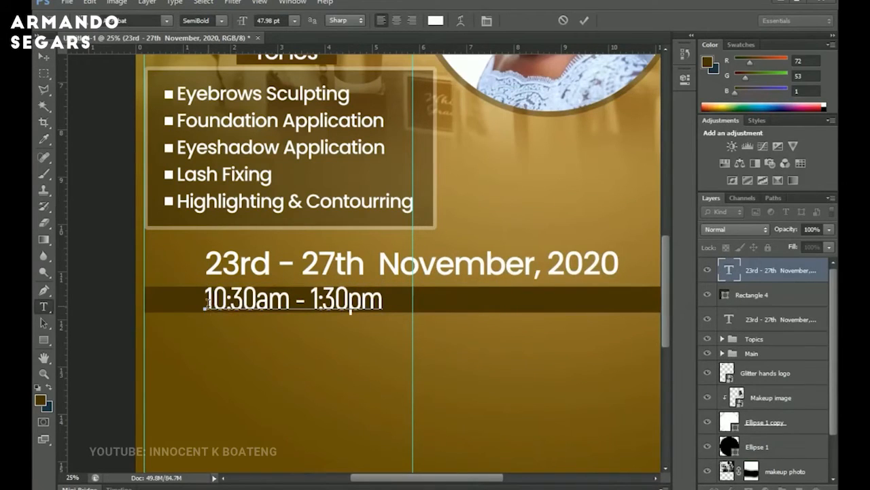
{"action": "type", "text": "ti"}
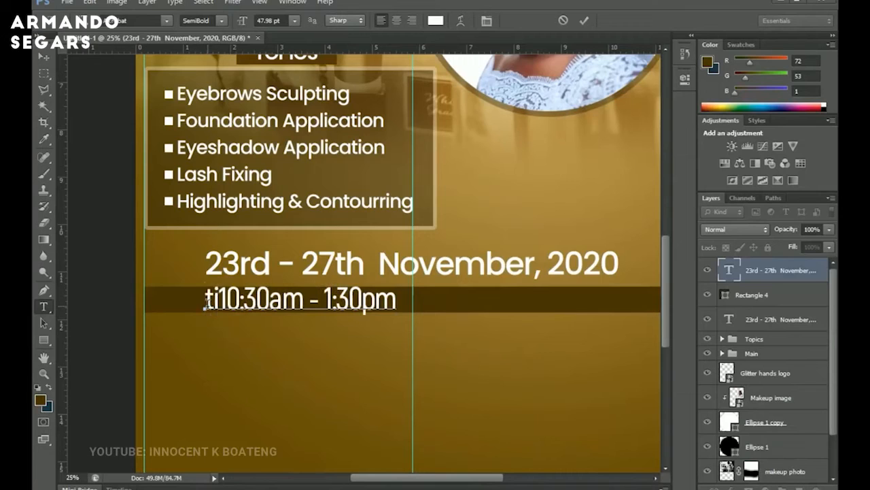
{"action": "key", "text": "BackSpace"}
{"action": "key", "text": "BackSpace"}
{"action": "type", "text": "Ti"}
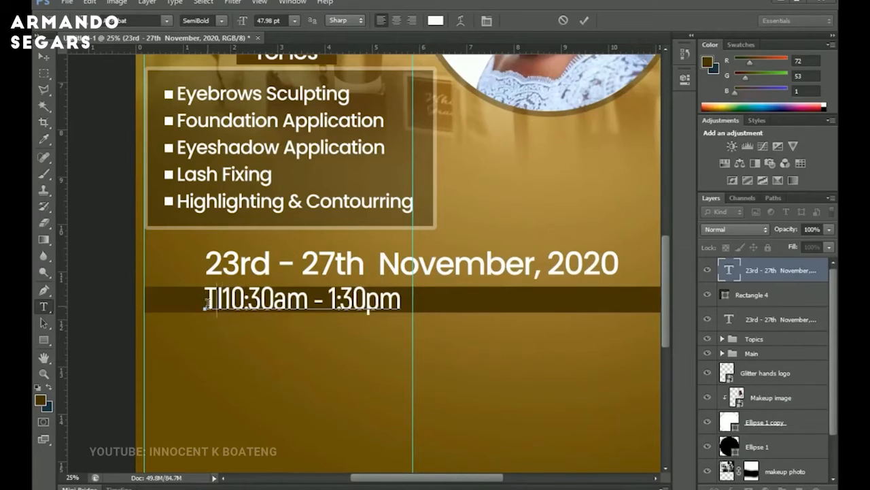
{"action": "type", "text": "me:"}
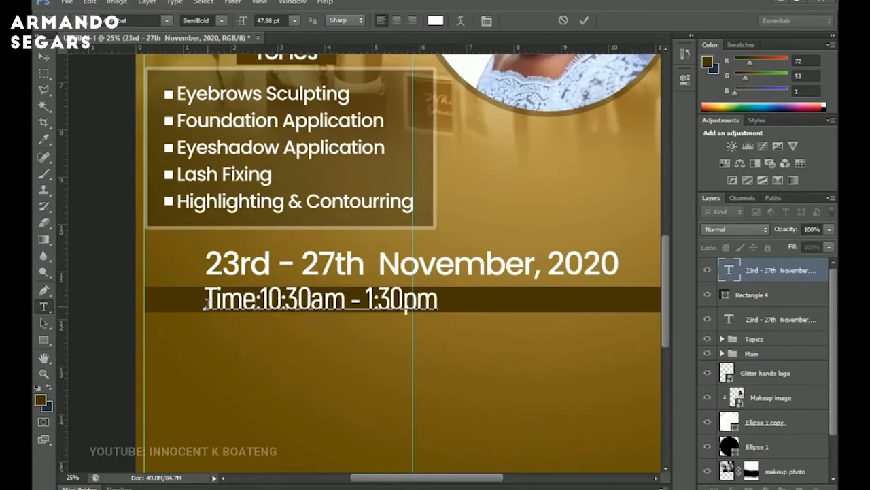
Center the time text horizontally on the canvas and shrink it slightly with Free Transform.
{"action": "left_click", "coordinate": [44, 55]}
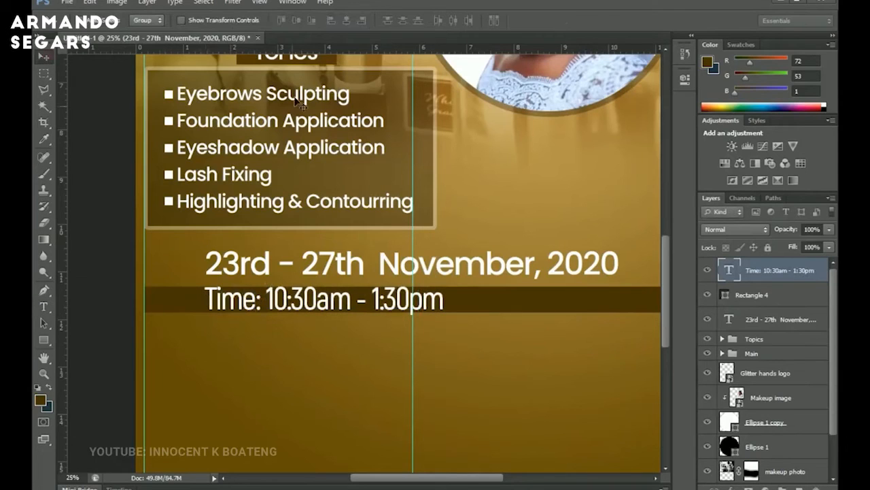
{"action": "left_click", "coordinate": [348, 20]}
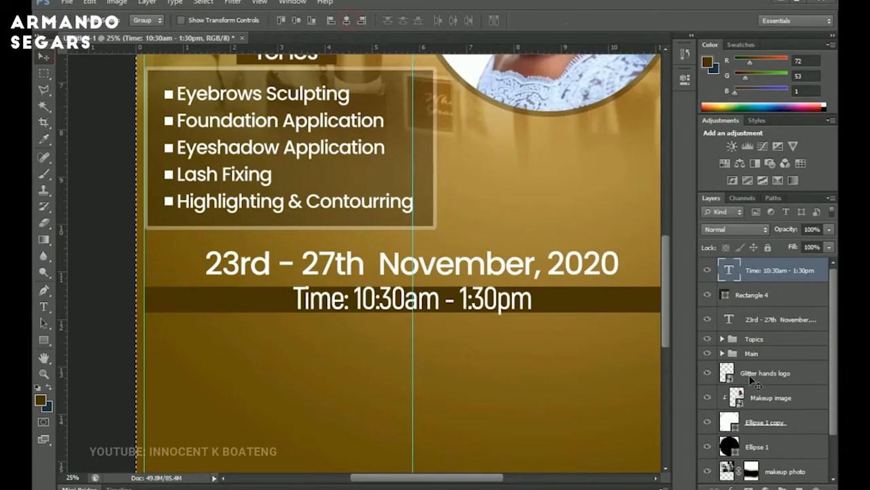
{"action": "key", "text": "ctrl+t"}
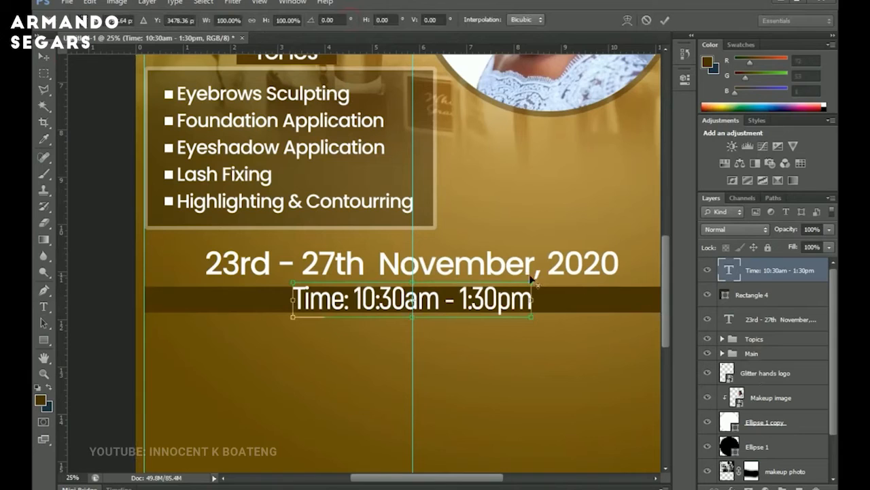
{"action": "left_click_drag", "start_coordinate": [532, 280], "coordinate": [504, 286]}
{"action": "key", "text": "Return"}
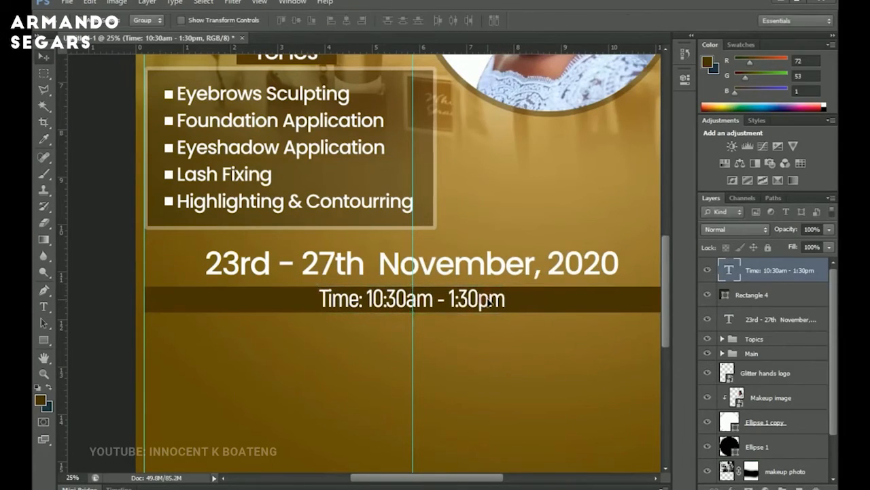
Duplicate the time text below the bar and change it to "Registration starts 5th October, 2020 and ends 19th November, 2020".
{"action": "scroll", "coordinate": [490, 303], "scroll_direction": "down", "scroll_amount": 3}
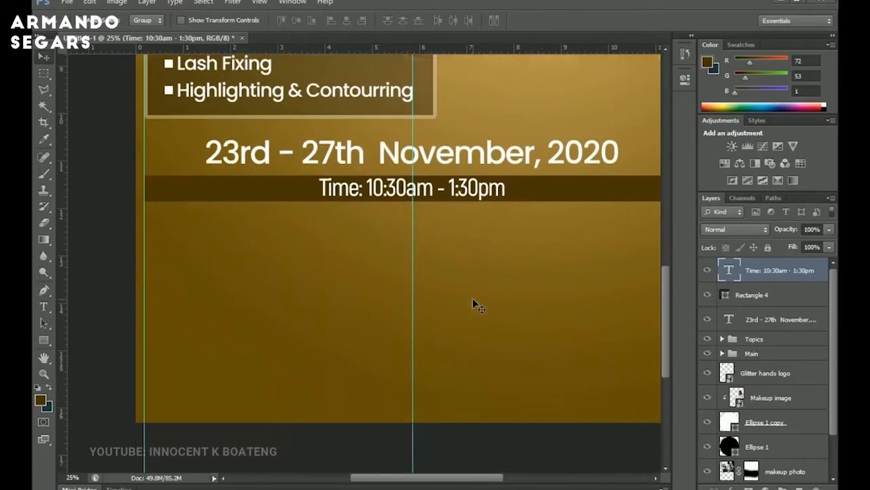
{"action": "scroll", "coordinate": [482, 306], "scroll_direction": "down", "scroll_amount": 2}
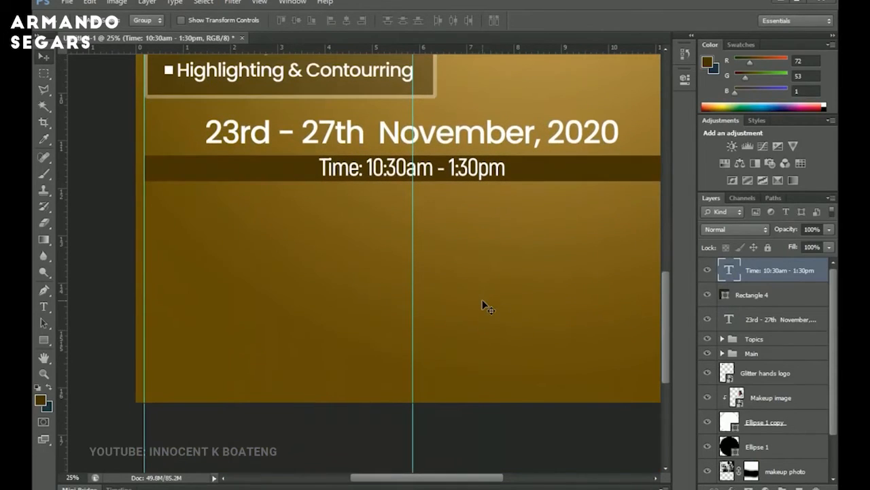
{"action": "left_click_drag", "start_coordinate": [461, 172], "coordinate": [460, 203]}
{"action": "key", "text": "alt+Tab"}
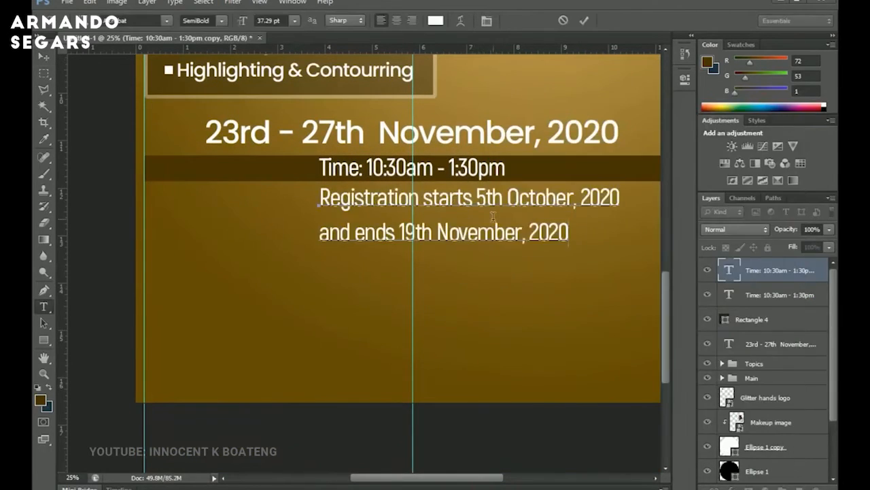
{"action": "left_click_drag", "start_coordinate": [398, 232], "coordinate": [434, 222]}
{"action": "key", "text": "ctrl+Return"}
Center-align the registration text and tighten its line spacing to 32.76 pt.
{"action": "left_click", "coordinate": [483, 204]}
{"action": "key", "text": "ctrl+a"}
{"action": "left_click", "coordinate": [396, 21]}
{"action": "left_click", "coordinate": [487, 21]}
{"action": "left_click_drag", "start_coordinate": [586, 111], "coordinate": [575, 111]}
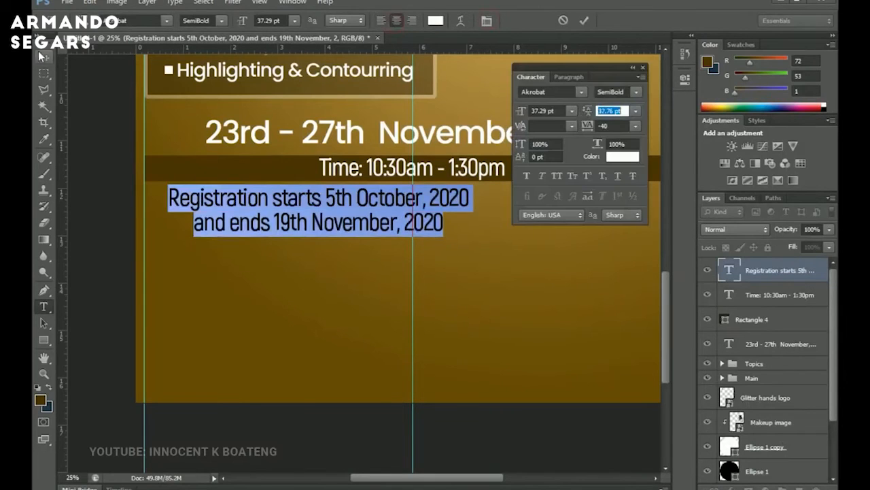
Move the registration text to center it under the time bar and nudge it down.
{"action": "left_click", "coordinate": [44, 57]}
{"action": "left_click_drag", "start_coordinate": [330, 199], "coordinate": [423, 199]}
{"action": "key", "text": "shift+Down"}
{"action": "key", "text": "shift+Down"}
{"action": "key", "text": "shift+Down"}
{"action": "key", "text": "shift+Down"}
{"action": "key", "text": "shift+Down"}
Add a drop shadow to the registration text, increasing the shadow size slightly.
{"action": "right_click", "coordinate": [773, 270]}
{"action": "left_click", "coordinate": [699, 44]}
{"action": "left_click", "coordinate": [518, 291]}
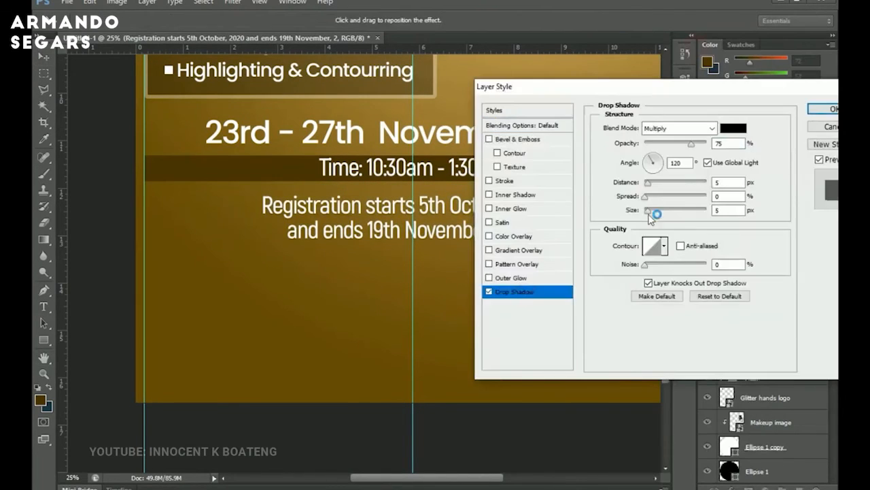
{"action": "left_click_drag", "start_coordinate": [650, 212], "coordinate": [663, 212]}
{"action": "left_click", "coordinate": [826, 110]}
Duplicate the dark brown bar and place it below the registration text.
{"action": "left_click_drag", "start_coordinate": [585, 161], "coordinate": [469, 294]}
{"action": "scroll", "coordinate": [469, 293], "scroll_direction": "down", "scroll_amount": 3}
{"action": "left_click", "coordinate": [462, 208]}
{"action": "key", "text": "shift+Down"}
{"action": "scroll", "coordinate": [458, 212], "scroll_direction": "up", "scroll_amount": 1}
Duplicate the registration text onto the new bar and clear its layer style.
{"action": "left_click_drag", "start_coordinate": [457, 215], "coordinate": [457, 273]}
{"action": "right_click", "coordinate": [773, 271]}
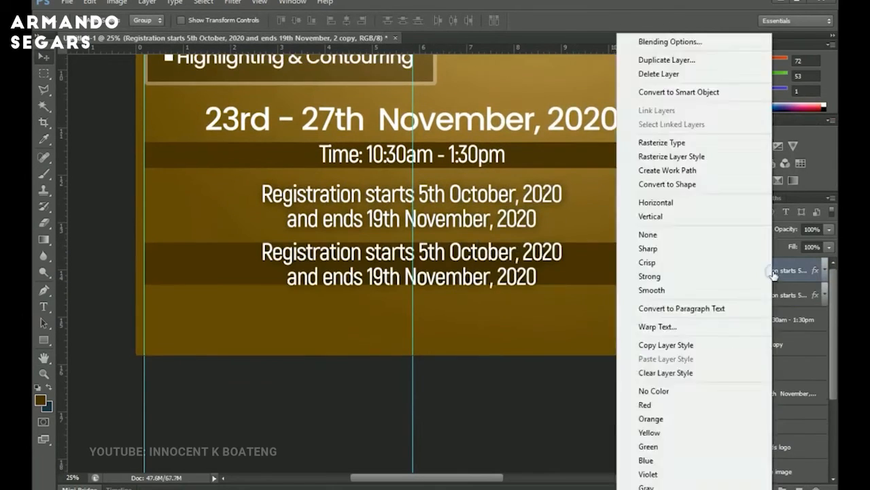
{"action": "left_click", "coordinate": [693, 372]}
Replace the duplicated text with the contact phone numbers copied from the text document and reposition it.
{"action": "key", "text": "alt+Tab"}
{"action": "left_click_drag", "start_coordinate": [492, 357], "coordinate": [633, 358]}
{"action": "key", "text": "ctrl+c"}
{"action": "key", "text": "alt+Tab"}
{"action": "key", "text": "t"}
{"action": "left_click", "coordinate": [509, 256]}
{"action": "key", "text": "ctrl+a"}
{"action": "key", "text": "ctrl+v"}
{"action": "key", "text": "ctrl+Return"}
{"action": "left_click_drag", "start_coordinate": [499, 254], "coordinate": [411, 264]}
{"action": "left_click", "coordinate": [427, 265]}
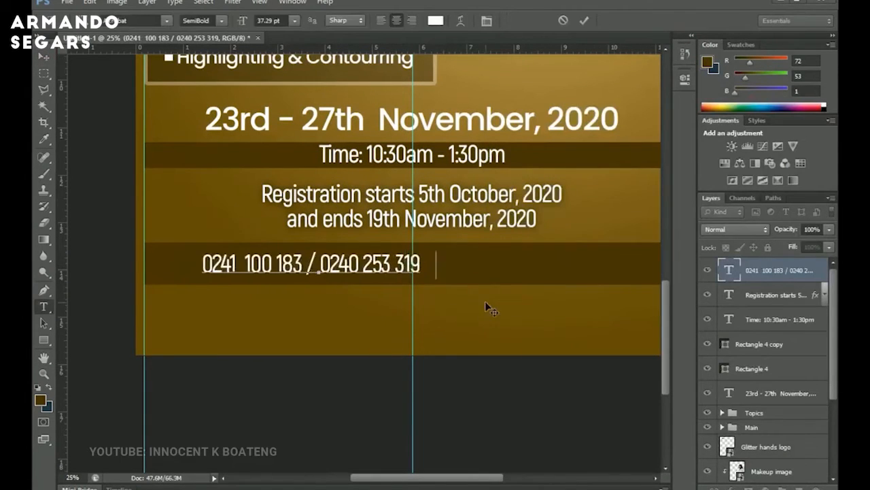
Add a second text line with the other contact phone number and arrange both numbers on the bar.
{"action": "left_click_drag", "start_coordinate": [693, 358], "coordinate": [759, 358]}
{"action": "key", "text": "ctrl+c"}
{"action": "key", "text": "alt+Tab"}
{"action": "key", "text": "ctrl+v"}
{"action": "key", "text": "ctrl+Return"}
{"action": "key", "text": "v"}
{"action": "left_click_drag", "start_coordinate": [319, 265], "coordinate": [411, 266]}
{"action": "left_click_drag", "start_coordinate": [249, 301], "coordinate": [226, 266]}
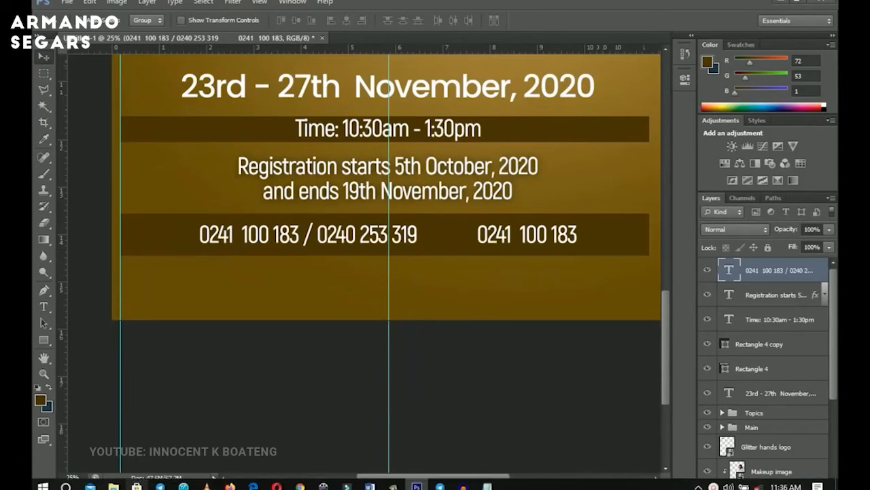
Place the call icon from the Makeup Class folder into the flyer and scale it down.
{"action": "left_click", "coordinate": [113, 486]}
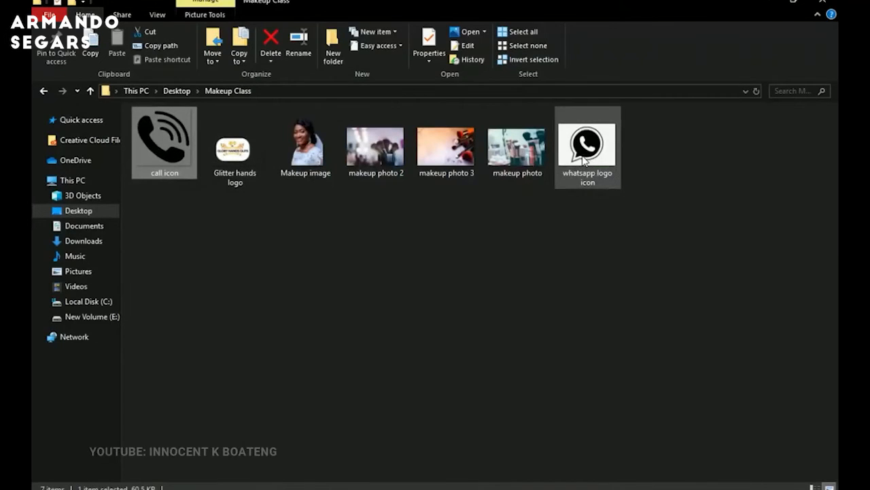
{"action": "left_click_drag", "start_coordinate": [159, 148], "coordinate": [184, 251]}
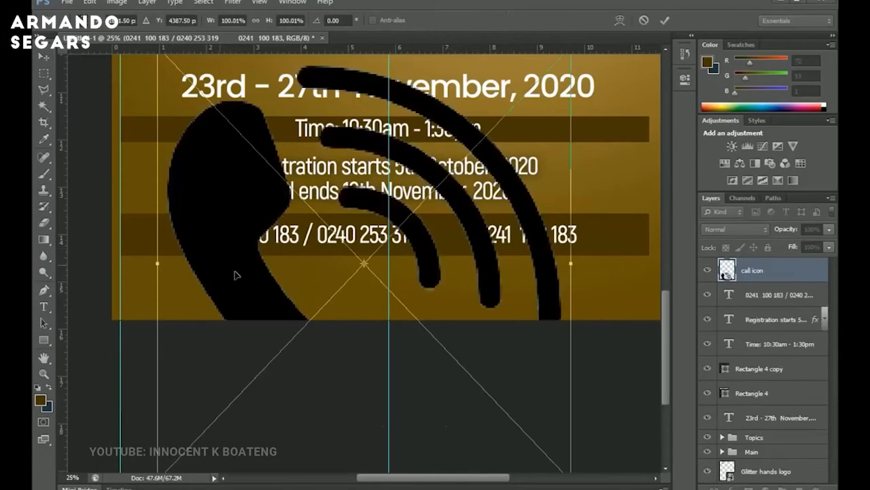
{"action": "scroll", "coordinate": [513, 213], "scroll_direction": "down", "scroll_amount": 1}
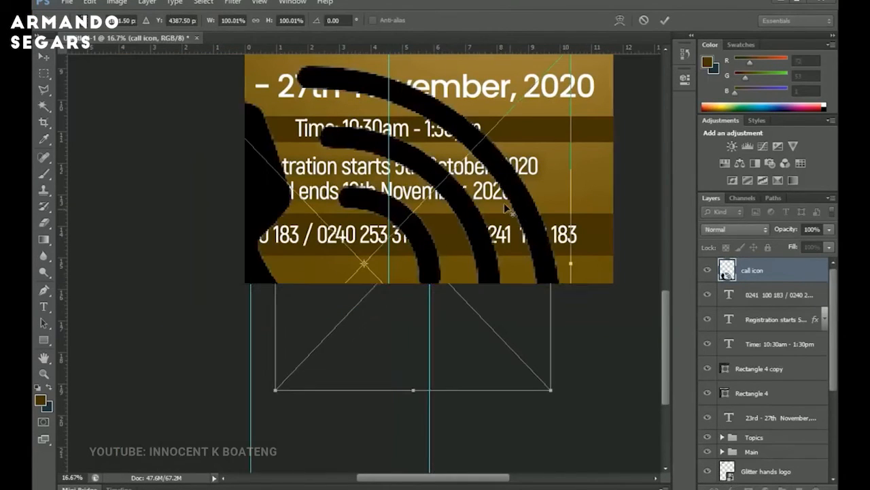
{"action": "left_click_drag", "start_coordinate": [558, 97], "coordinate": [295, 235]}
{"action": "key", "text": "Return"}
Position the call icon just left of the phone numbers on the bar.
{"action": "key", "text": "z"}
{"action": "left_click", "coordinate": [280, 219]}
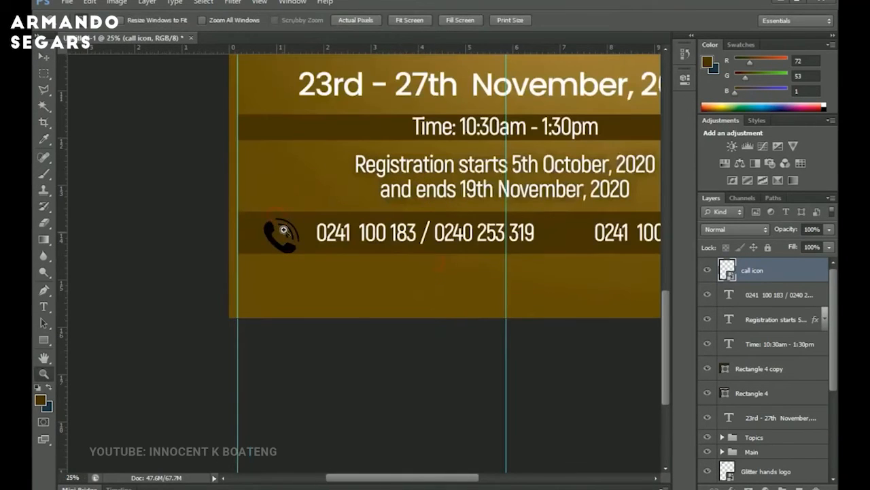
{"action": "left_click", "coordinate": [285, 234]}
{"action": "left_click", "coordinate": [325, 259]}
{"action": "key", "text": "v"}
{"action": "left_click_drag", "start_coordinate": [325, 266], "coordinate": [321, 297]}
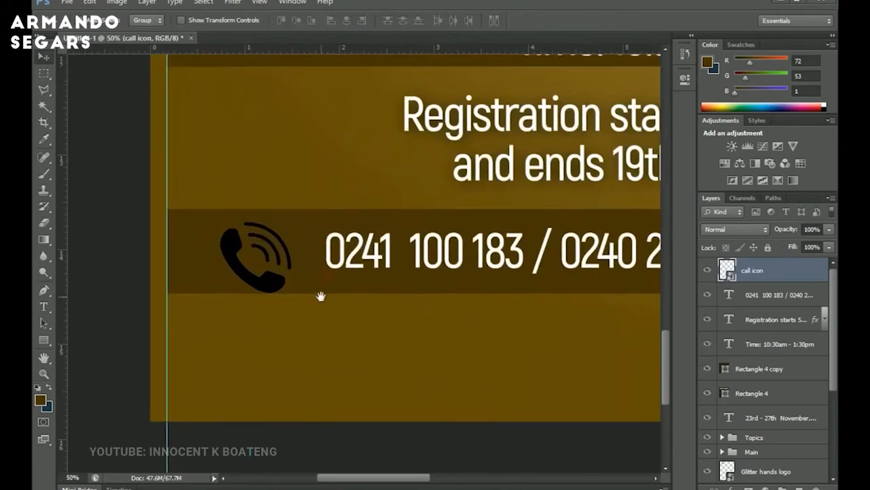
{"action": "left_click_drag", "start_coordinate": [280, 278], "coordinate": [299, 267]}
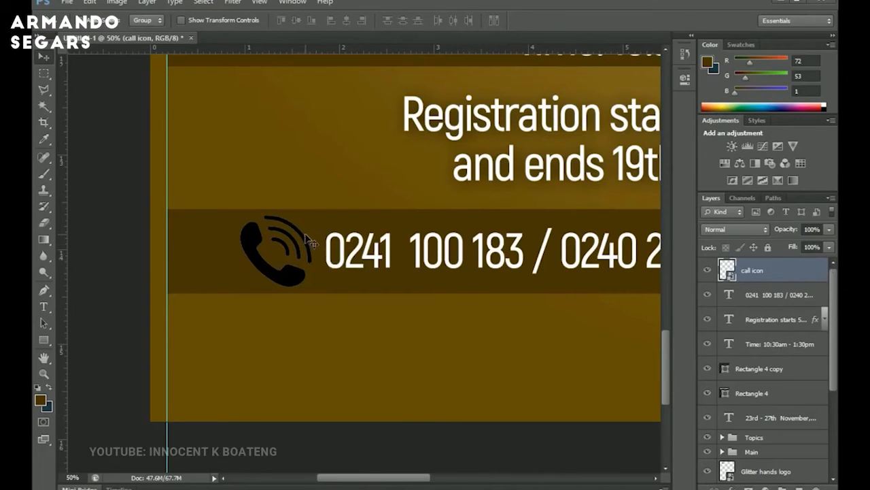
Rasterize the call icon layer and add a white Color Overlay to it.
{"action": "right_click", "coordinate": [759, 267]}
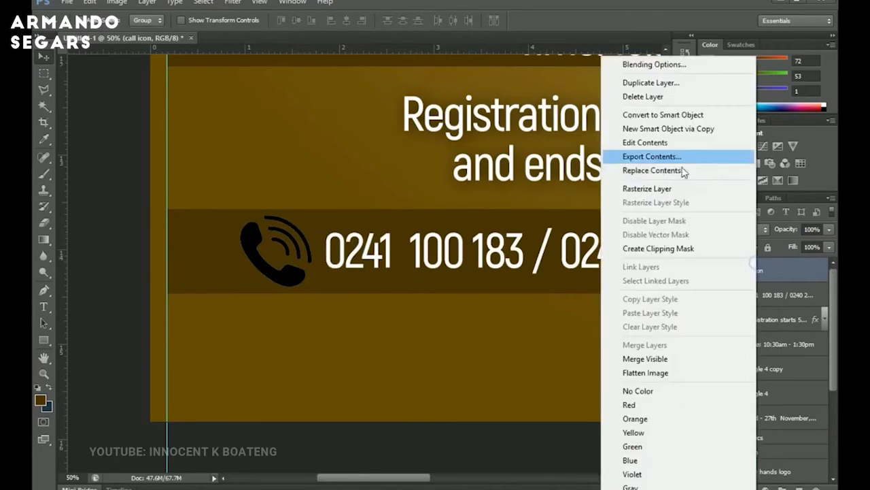
{"action": "left_click", "coordinate": [667, 190]}
{"action": "right_click", "coordinate": [757, 270]}
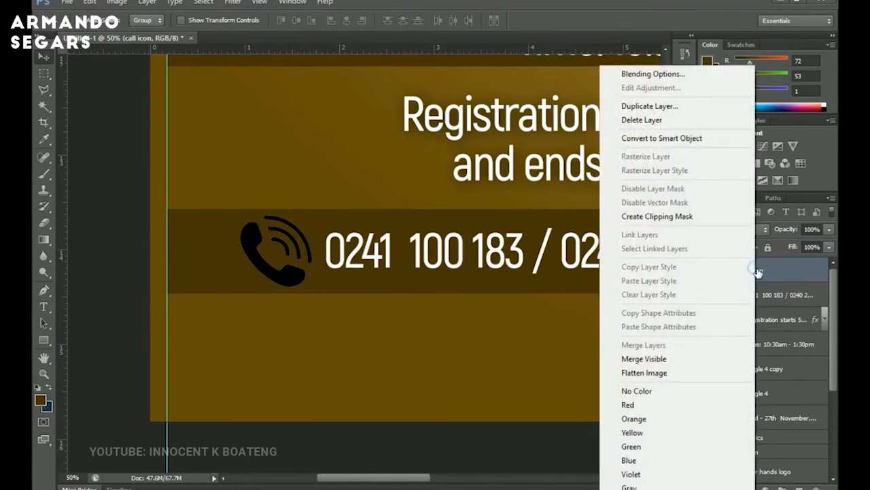
{"action": "left_click", "coordinate": [670, 78]}
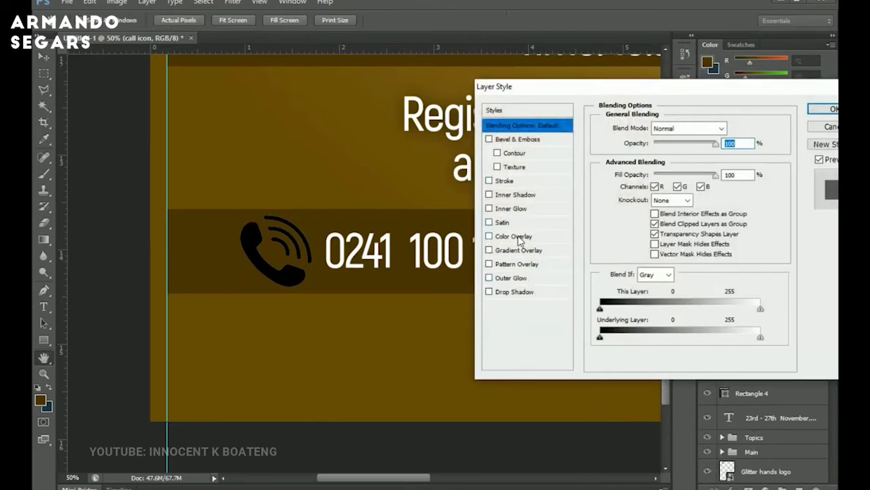
{"action": "left_click", "coordinate": [515, 236]}
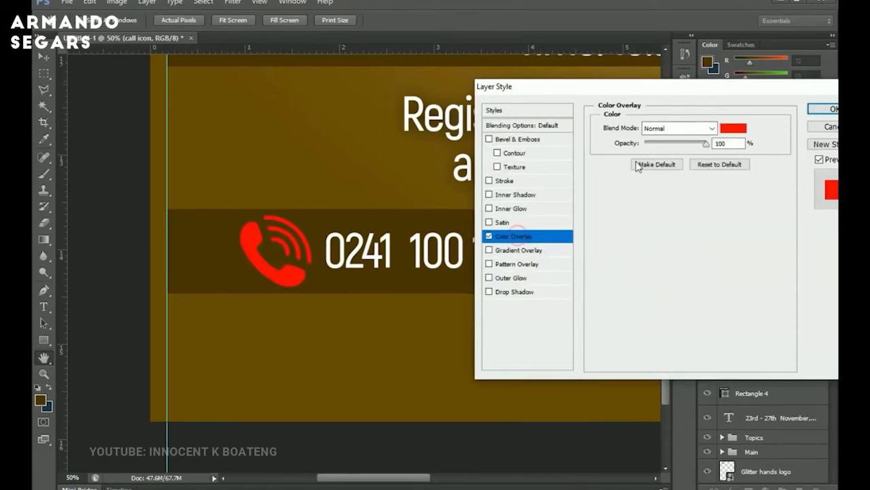
{"action": "left_click", "coordinate": [741, 128]}
{"action": "left_click", "coordinate": [517, 158]}
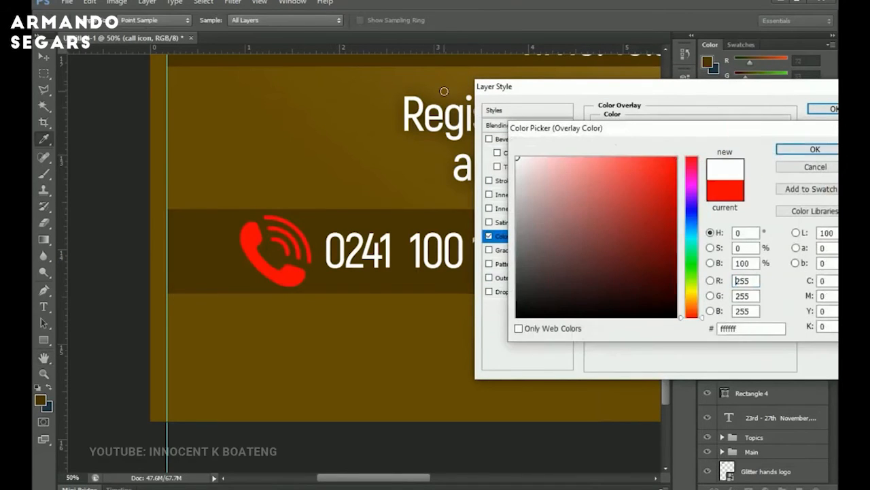
{"action": "left_click", "coordinate": [816, 149]}
{"action": "left_click", "coordinate": [824, 109]}
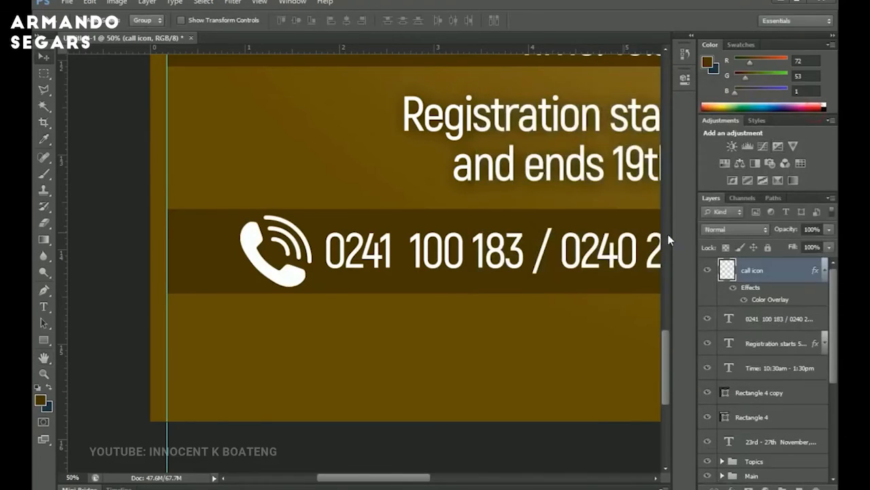
Add horizontal guides along the top and bottom edges of the phone-number bar.
{"action": "left_click_drag", "start_coordinate": [582, 240], "coordinate": [461, 233]}
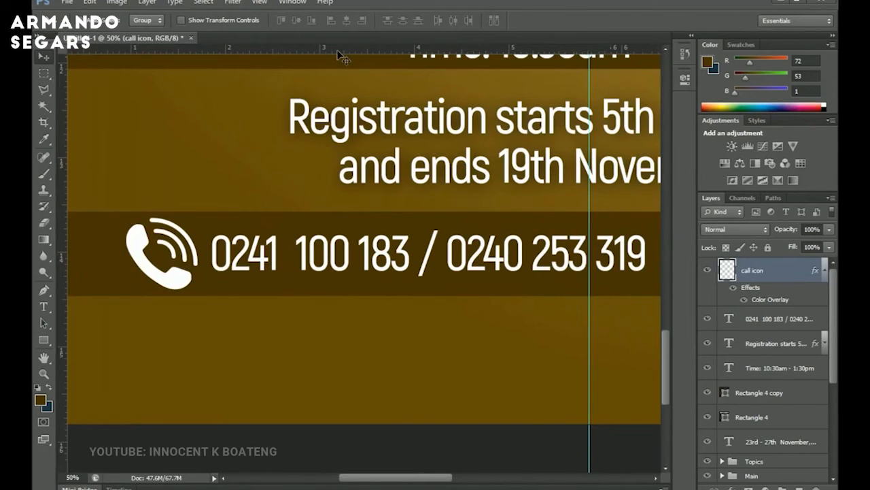
{"action": "left_click_drag", "start_coordinate": [343, 57], "coordinate": [340, 218]}
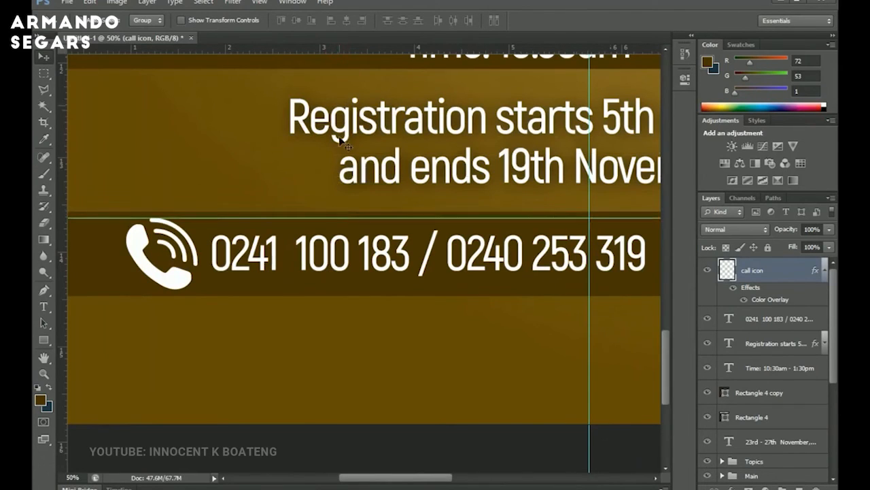
{"action": "left_click_drag", "start_coordinate": [349, 54], "coordinate": [344, 290]}
{"action": "left_click_drag", "start_coordinate": [500, 251], "coordinate": [249, 275]}
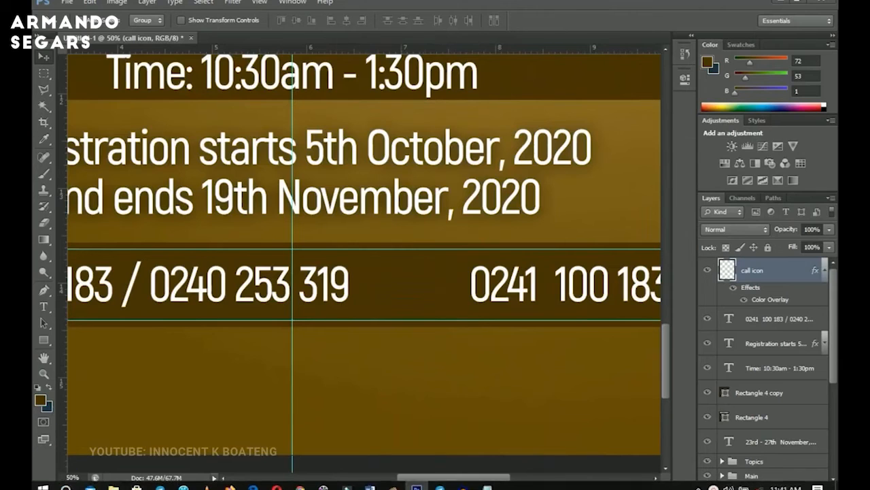
Open the whatsapp logo icon image from the Makeup Class folder in Photoshop.
{"action": "left_click", "coordinate": [111, 485]}
{"action": "left_click", "coordinate": [593, 169]}
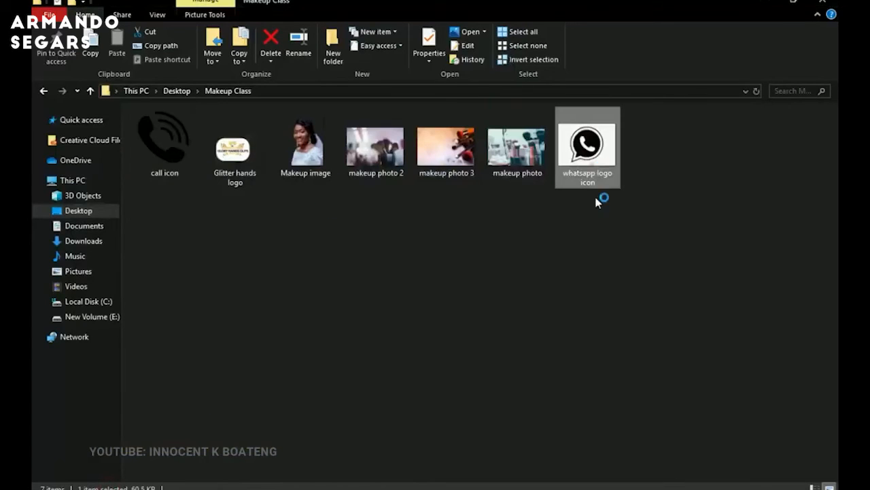
{"action": "left_click_drag", "start_coordinate": [598, 160], "coordinate": [765, 425]}
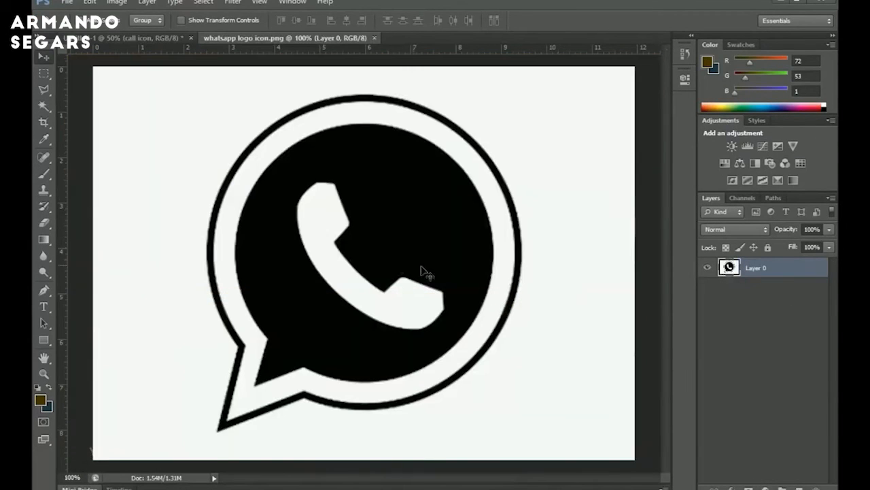
Delete the white background and inner white areas of the WhatsApp logo with the Magic Wand, then deselect.
{"action": "left_click", "coordinate": [43, 106]}
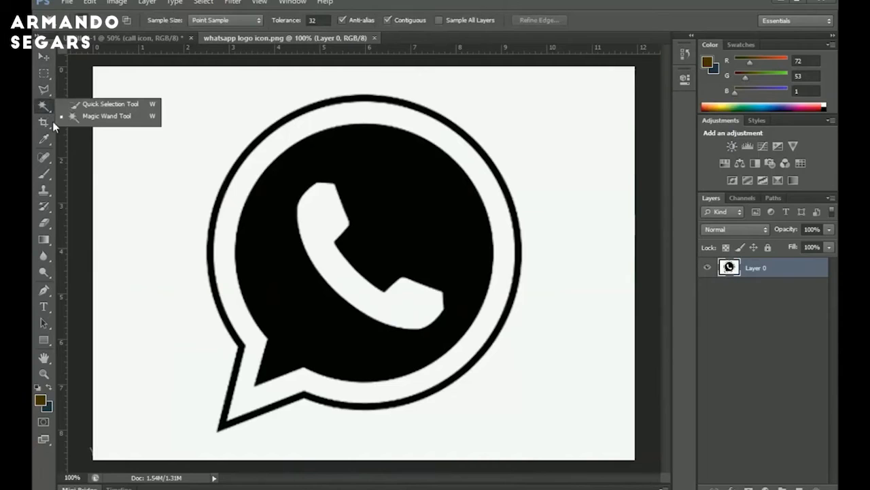
{"action": "left_click", "coordinate": [101, 116]}
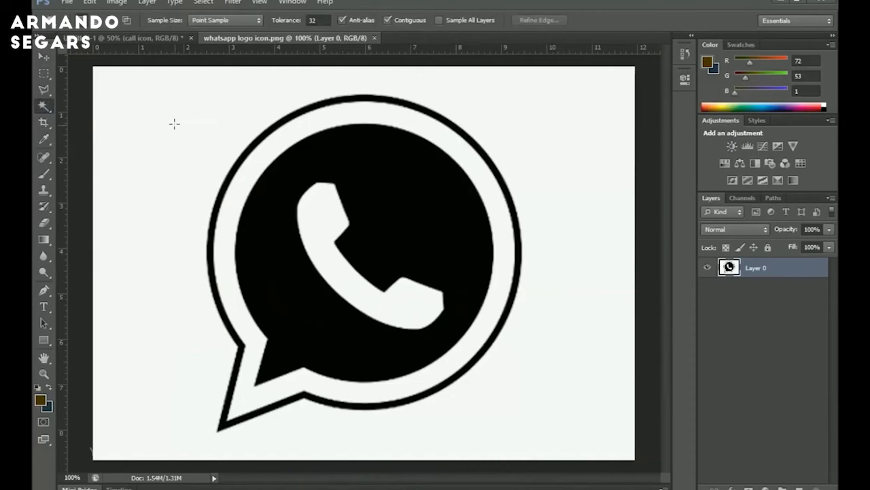
{"action": "left_click", "coordinate": [175, 124]}
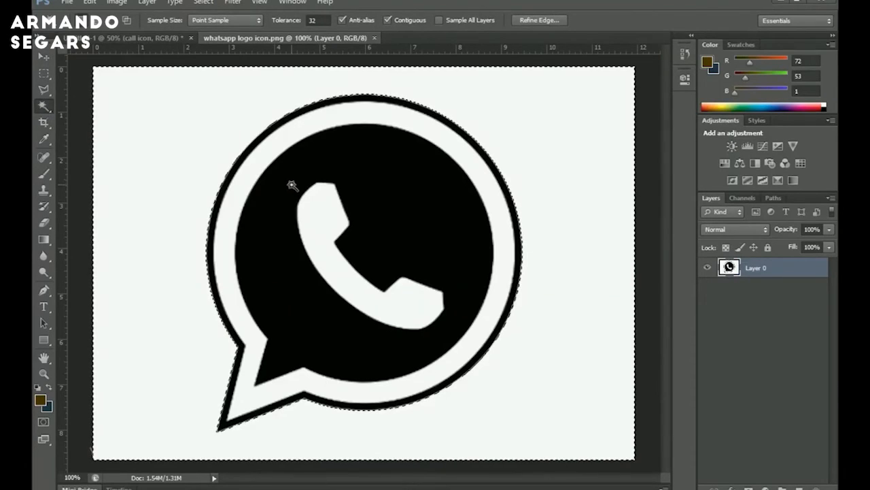
{"action": "left_click", "coordinate": [437, 136], "text": "shift"}
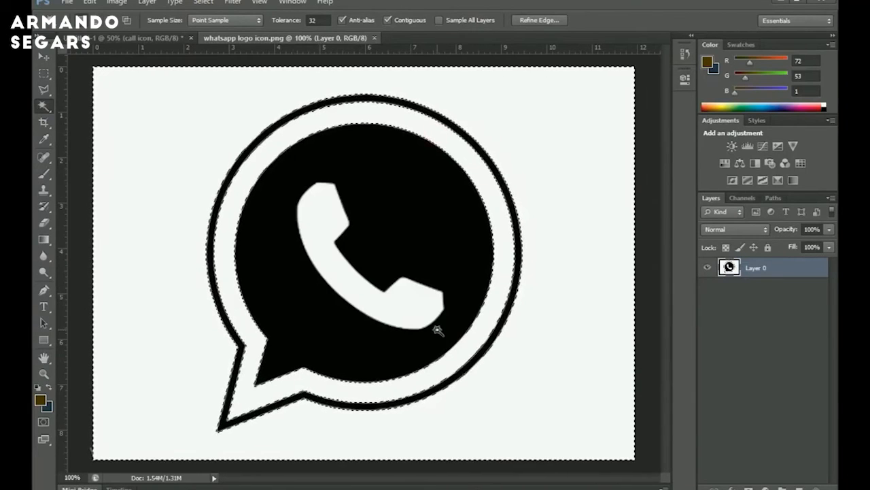
{"action": "left_click", "coordinate": [346, 275], "text": "shift"}
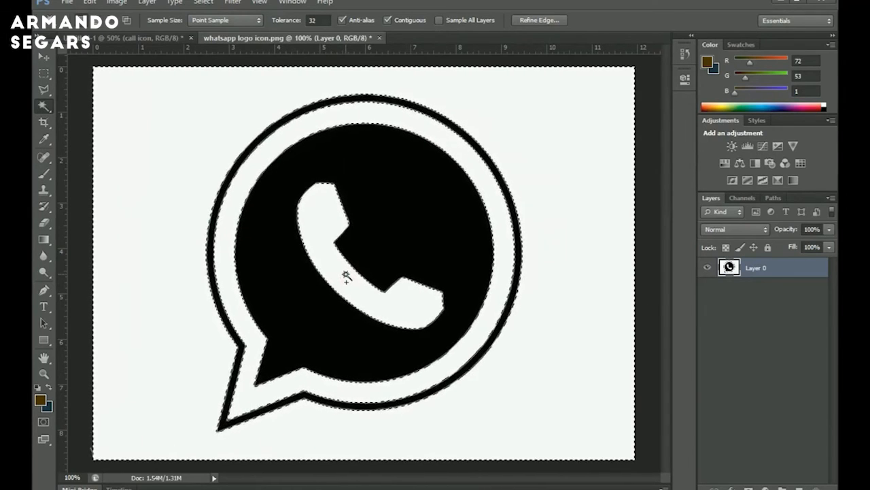
{"action": "key", "text": "Delete"}
{"action": "key", "text": "ctrl+d"}
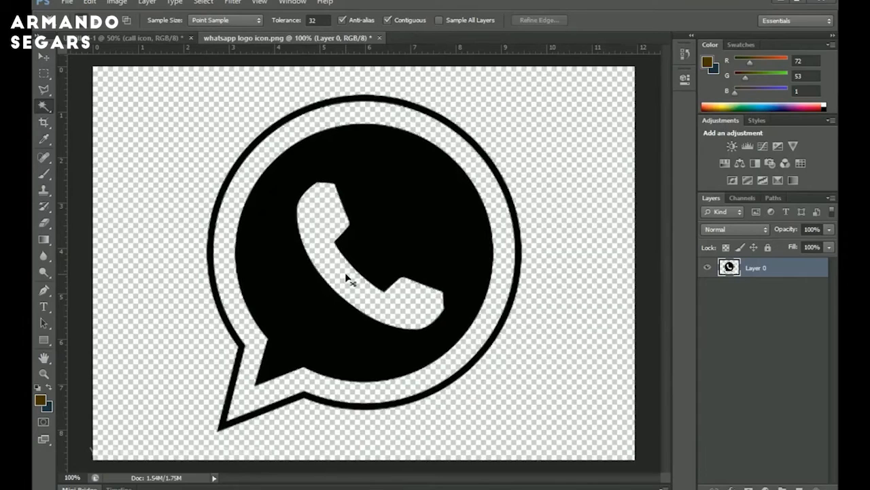
Add a white Color Overlay to the WhatsApp logo layer and rasterize its layer style.
{"action": "right_click", "coordinate": [780, 267]}
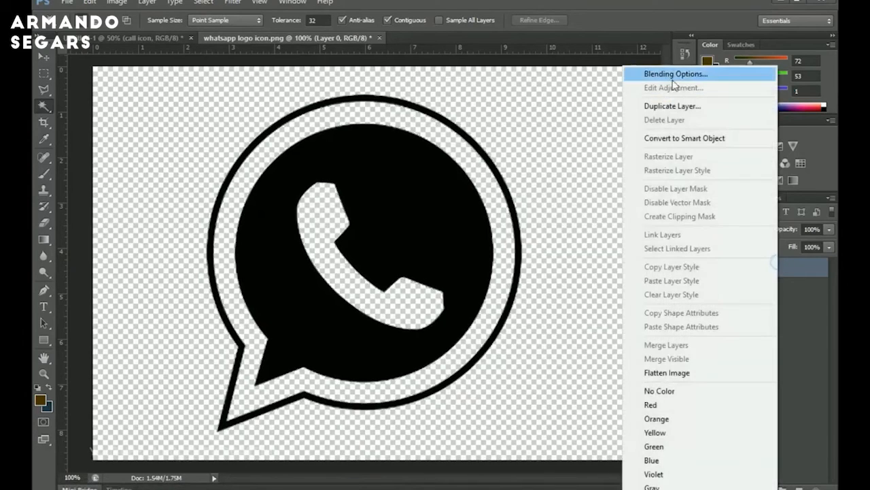
{"action": "left_click", "coordinate": [668, 73]}
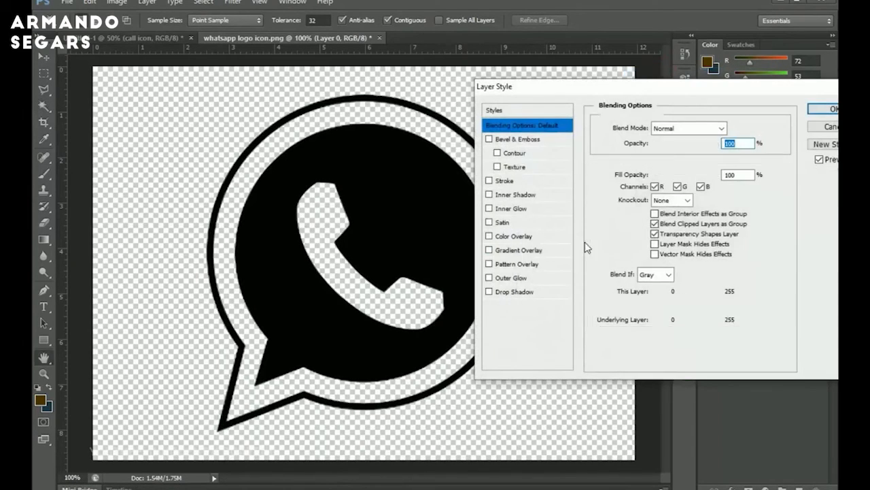
{"action": "left_click", "coordinate": [513, 237]}
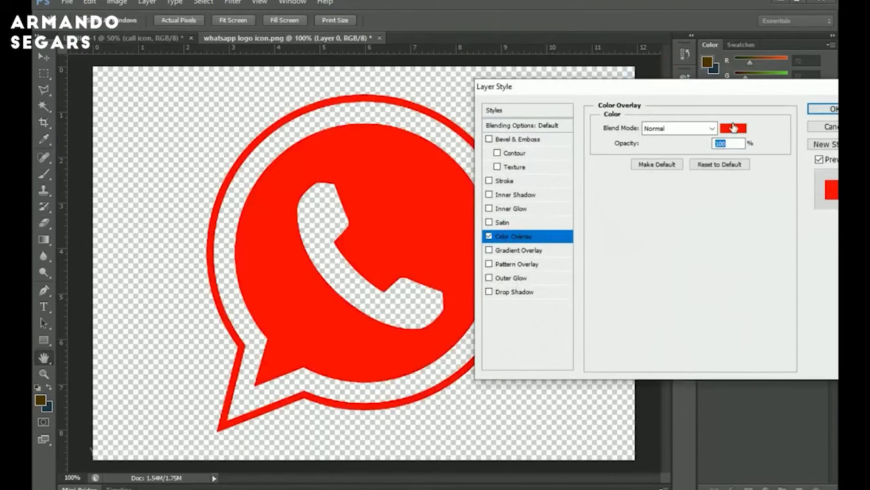
{"action": "left_click", "coordinate": [732, 124]}
{"action": "left_click_drag", "start_coordinate": [570, 221], "coordinate": [519, 158]}
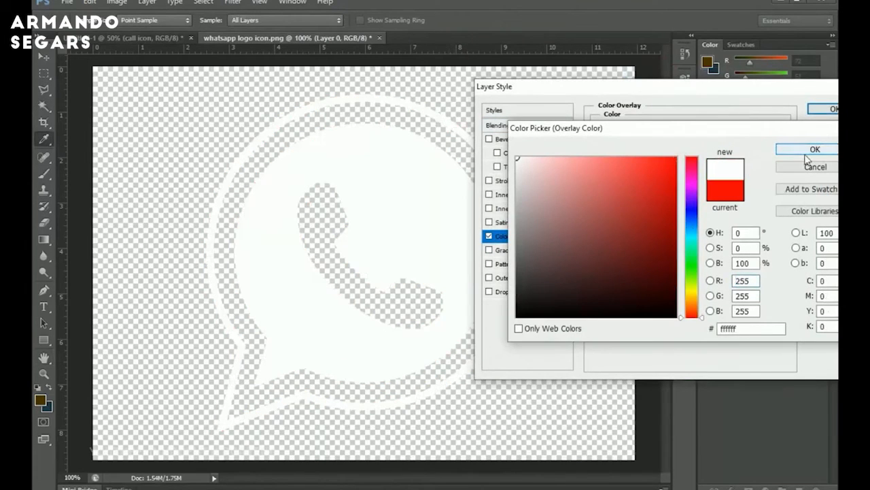
{"action": "left_click", "coordinate": [805, 151]}
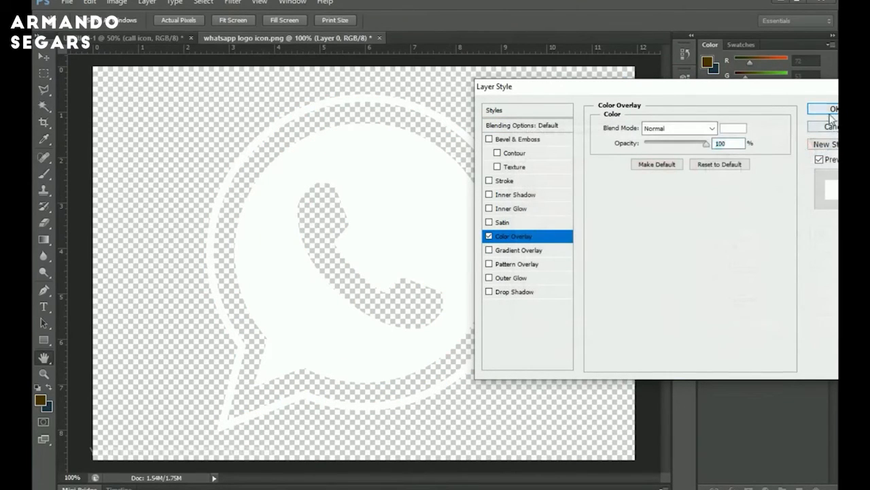
{"action": "left_click", "coordinate": [829, 112]}
{"action": "right_click", "coordinate": [776, 269]}
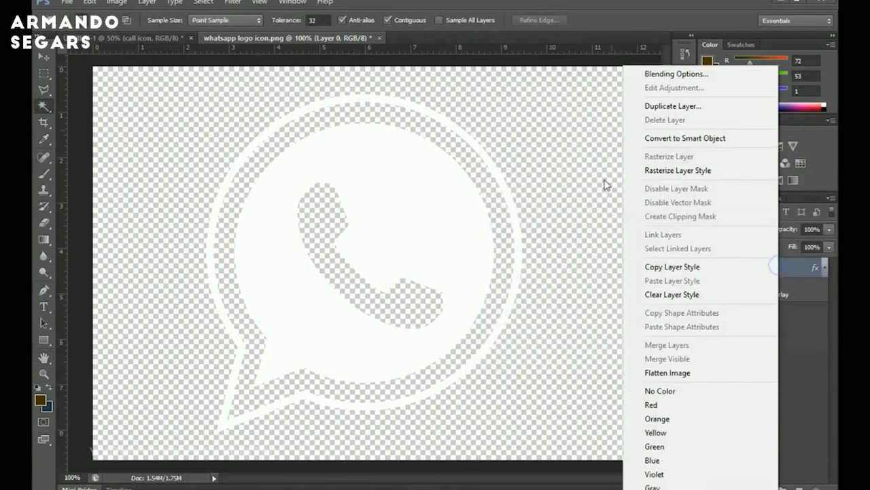
{"action": "left_click", "coordinate": [708, 139]}
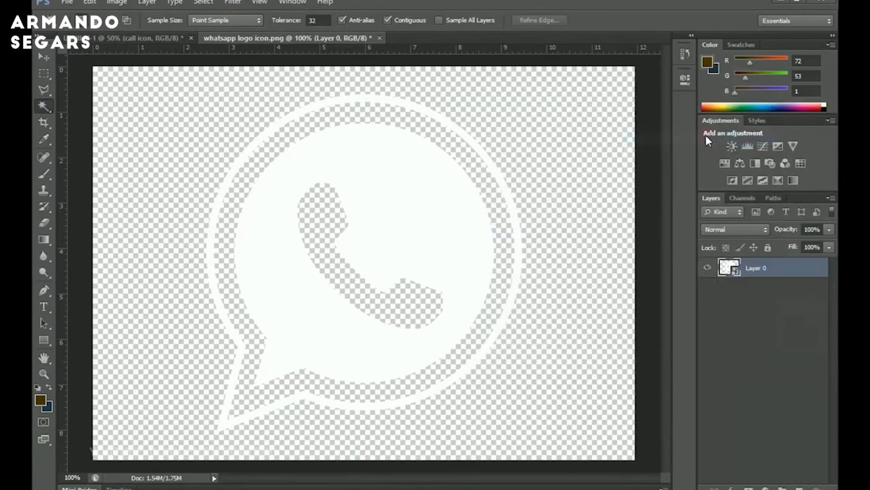
Move the WhatsApp logo into the flyer and scale it down to about 11% between the phone numbers.
{"action": "key", "text": "v"}
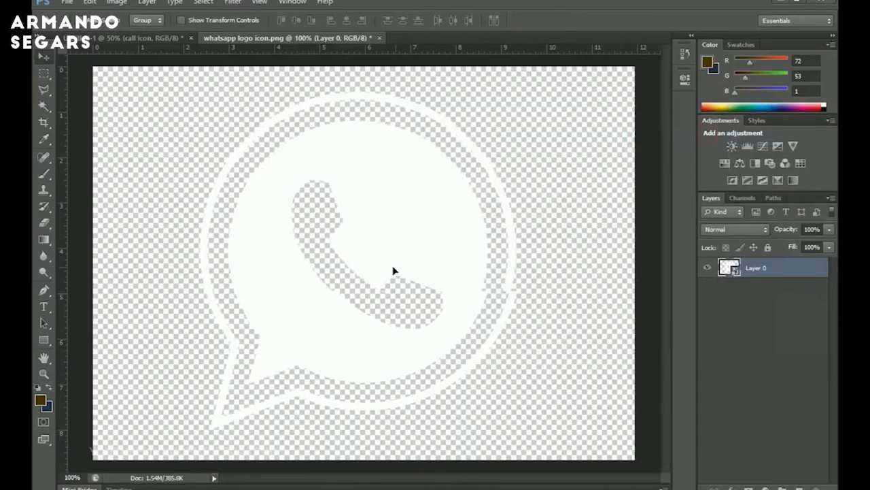
{"action": "left_click_drag", "start_coordinate": [393, 270], "coordinate": [456, 298]}
{"action": "key", "text": "ctrl+t"}
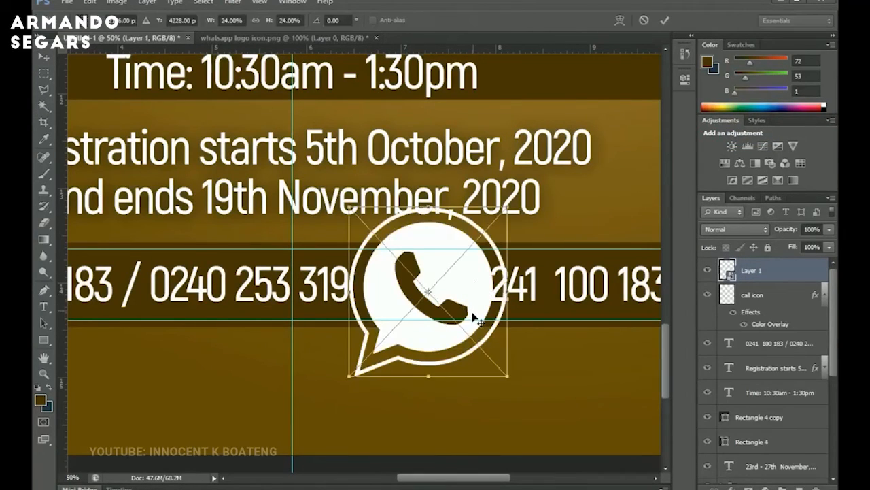
{"action": "left_click_drag", "start_coordinate": [509, 210], "coordinate": [476, 269]}
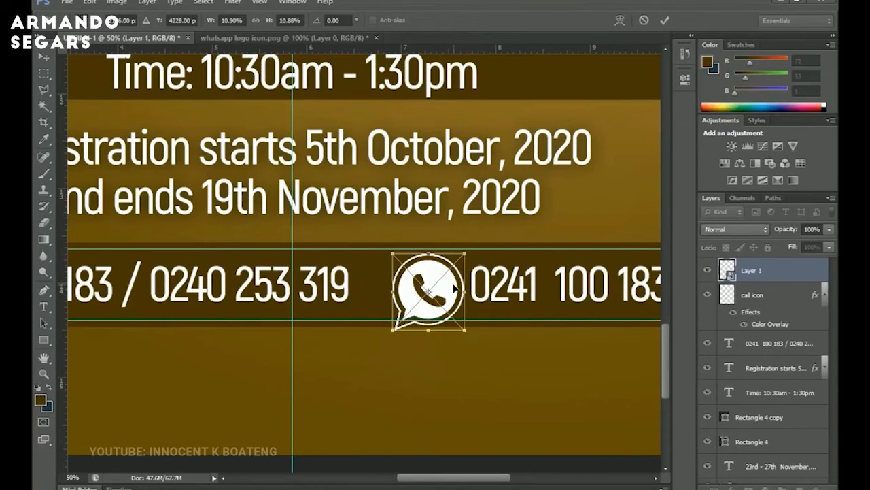
{"action": "double_click", "coordinate": [452, 289]}
Nudge the WhatsApp icon up and left to center it on the phone-number bar.
{"action": "key", "text": "Up"}
{"action": "key", "text": "Up"}
{"action": "key", "text": "Up"}
{"action": "key", "text": "Up"}
{"action": "key", "text": "Up"}
{"action": "key", "text": "Up"}
{"action": "key", "text": "Up"}
{"action": "key", "text": "Up"}
{"action": "key", "text": "Up"}
{"action": "key", "text": "Up"}
{"action": "key", "text": "Up"}
{"action": "key", "text": "Up"}
{"action": "key", "text": "Up"}
{"action": "key", "text": "Up"}
{"action": "key", "text": "Up"}
{"action": "key", "text": "Up"}
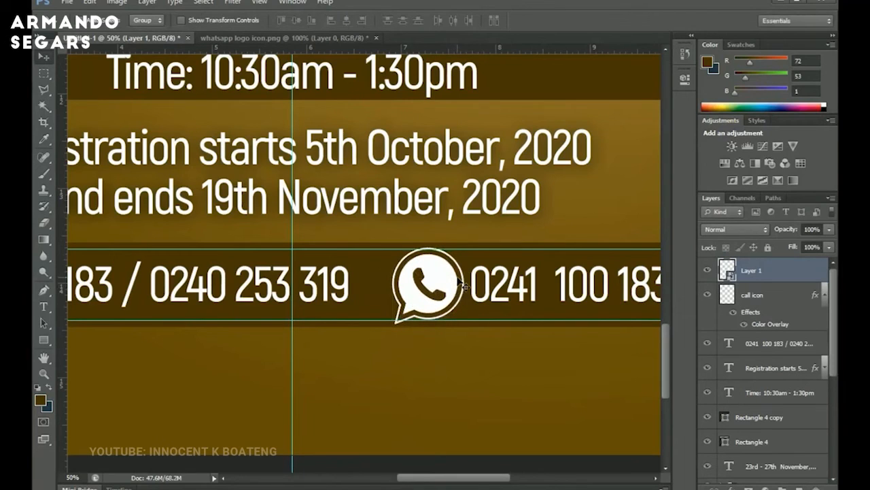
{"action": "key", "text": "ctrl+t"}
{"action": "left_click_drag", "start_coordinate": [462, 251], "coordinate": [463, 250]}
{"action": "key", "text": "Return"}
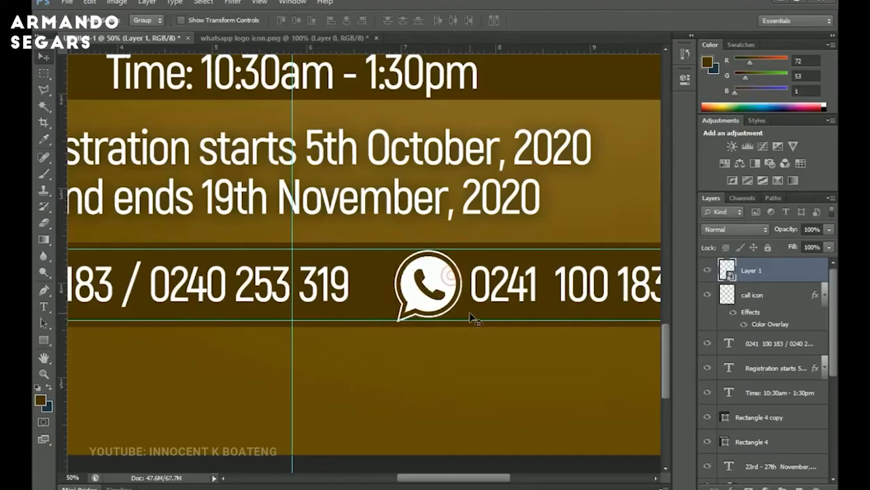
{"action": "key", "text": "Left"}
{"action": "key", "text": "Left"}
{"action": "key", "text": "Left"}
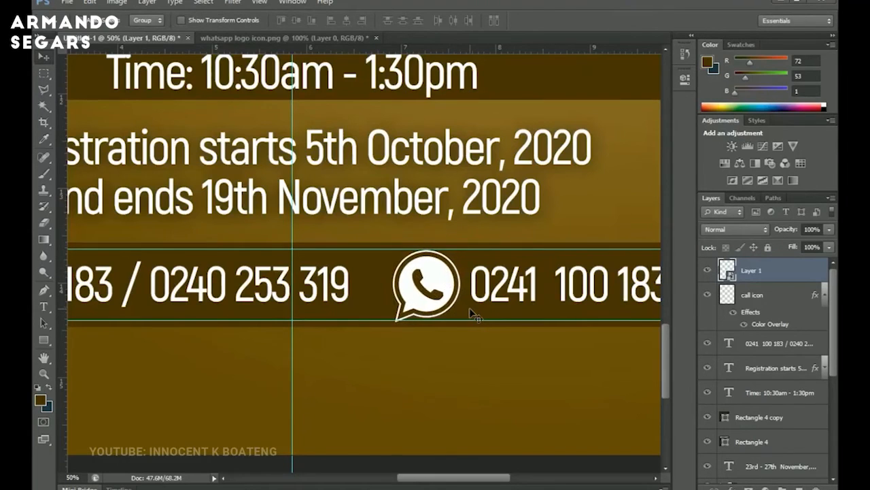
Add a text line 'Terms & Conditions Applied!' below the phone-number bar, pasting it from the Notepad text.
{"action": "key", "text": "ctrl+minus"}
{"action": "key", "text": "ctrl+minus"}
{"action": "key", "text": "ctrl+minus"}
{"action": "key", "text": "z"}
{"action": "left_click", "coordinate": [335, 358]}
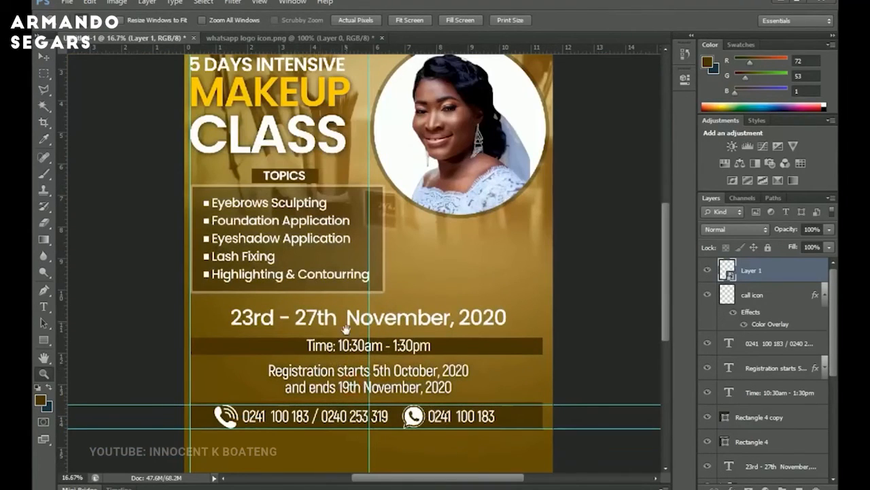
{"action": "left_click_drag", "start_coordinate": [360, 357], "coordinate": [400, 206]}
{"action": "left_click", "coordinate": [421, 266]}
{"action": "left_click", "coordinate": [423, 290]}
{"action": "key", "text": "t"}
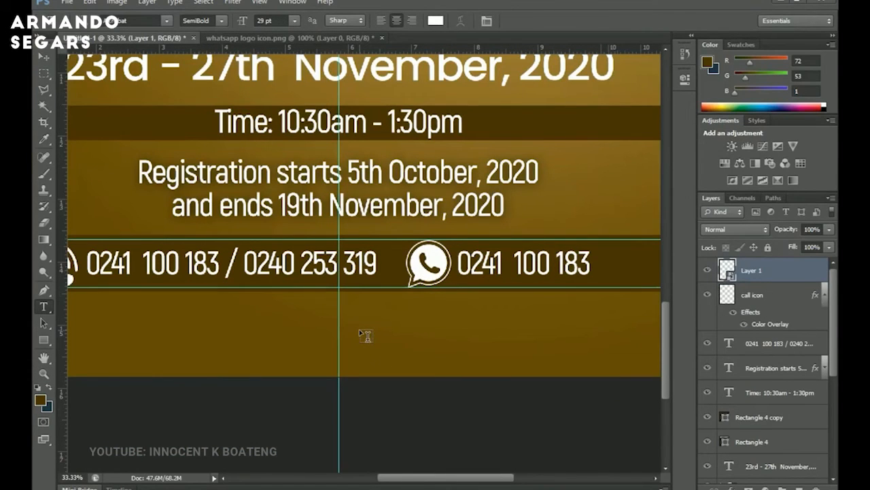
{"action": "left_click", "coordinate": [359, 329]}
{"action": "left_click", "coordinate": [487, 485]}
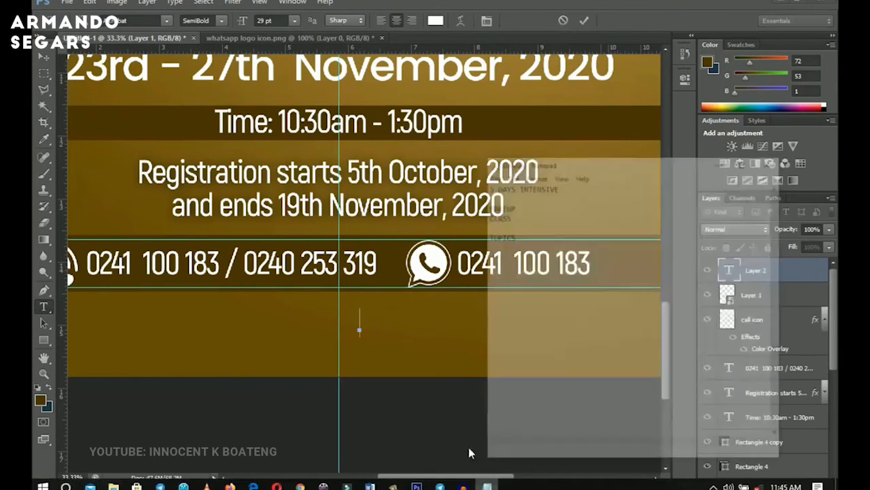
{"action": "scroll", "coordinate": [542, 391], "scroll_direction": "down", "scroll_amount": 1}
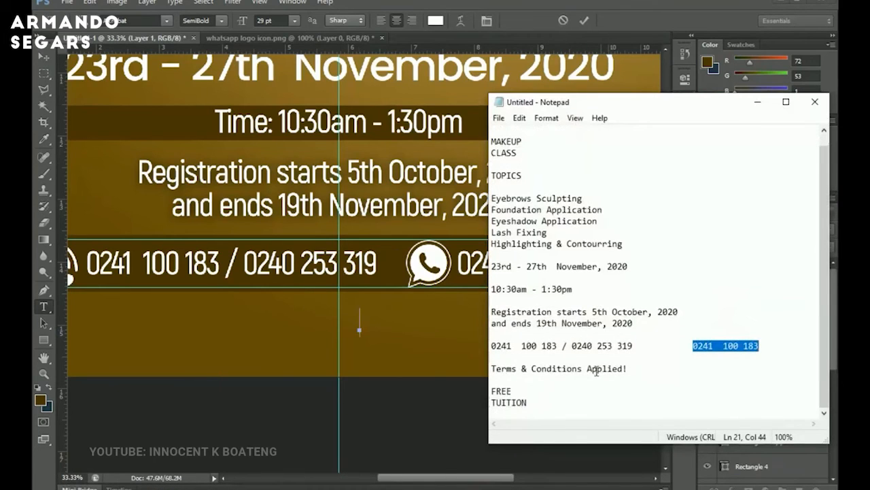
{"action": "left_click_drag", "start_coordinate": [640, 369], "coordinate": [491, 371]}
{"action": "key", "text": "ctrl+c"}
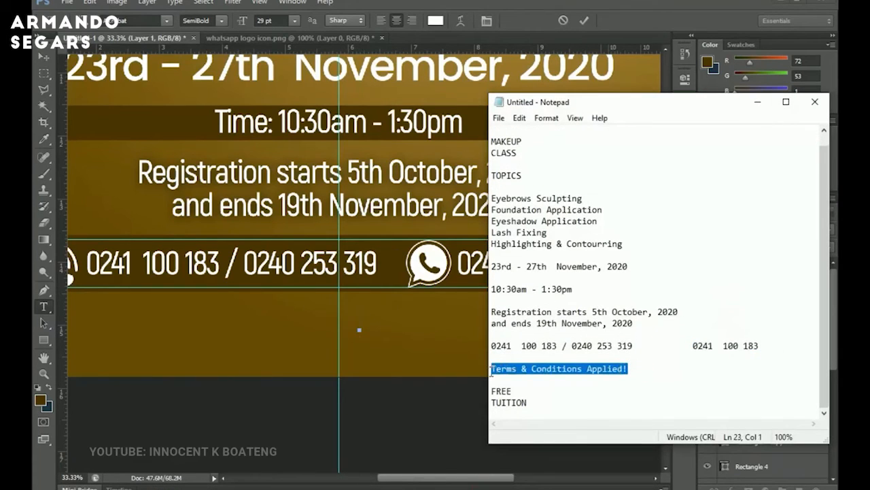
{"action": "left_click", "coordinate": [757, 101]}
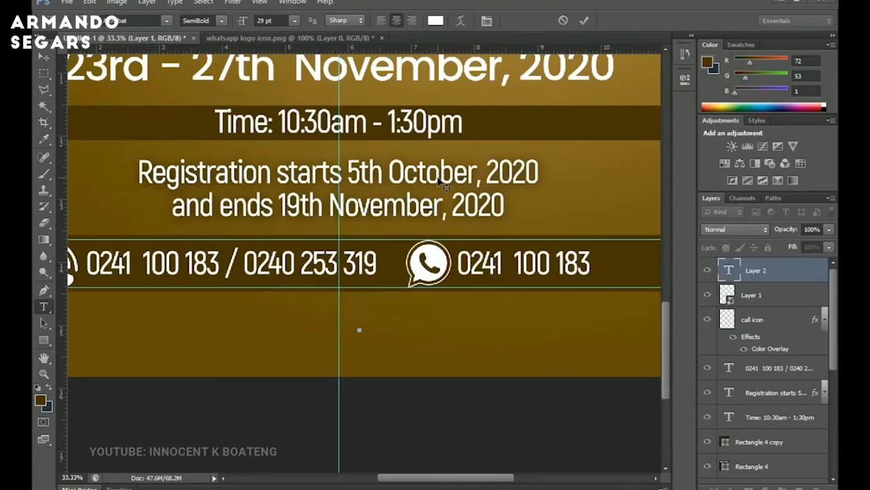
{"action": "key", "text": "ctrl+v"}
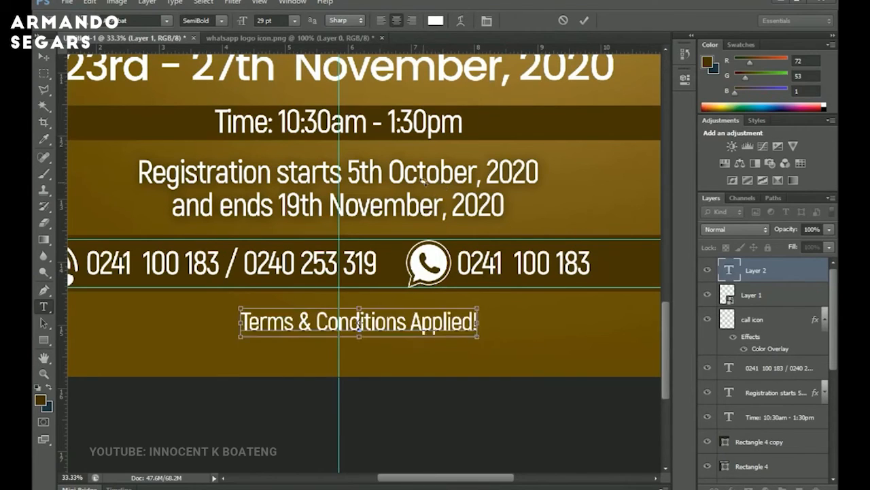
Set the terms text's font style to Medium Italic.
{"action": "key", "text": "ctrl+a"}
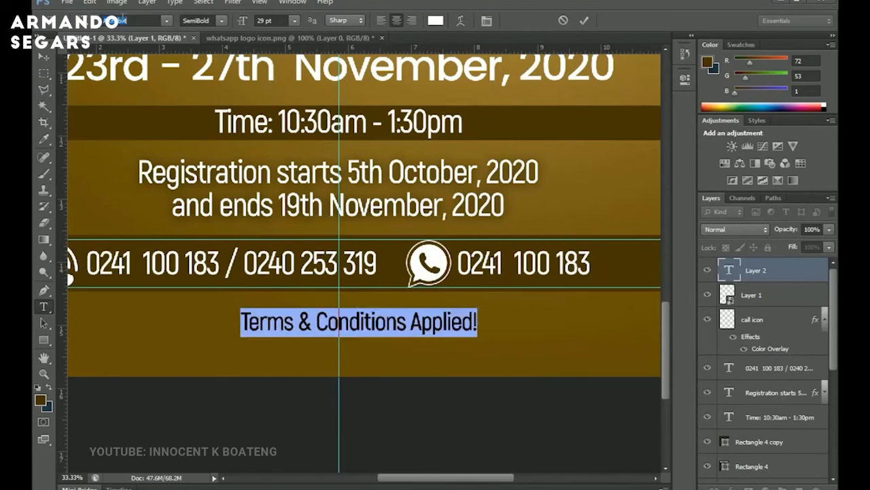
{"action": "key", "text": "Return"}
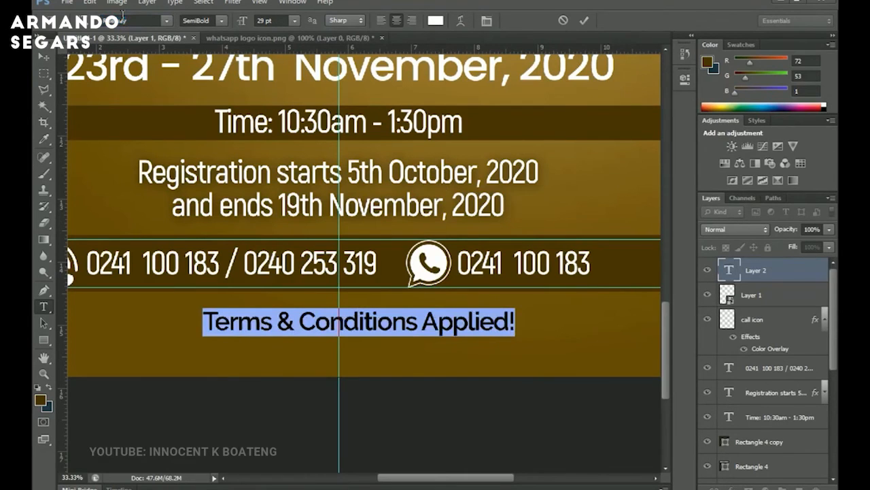
{"action": "left_click", "coordinate": [224, 21]}
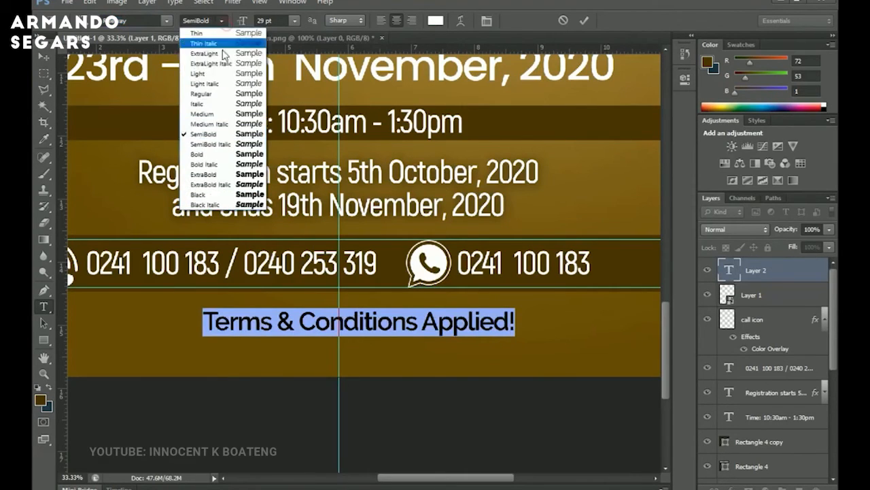
{"action": "left_click", "coordinate": [226, 105]}
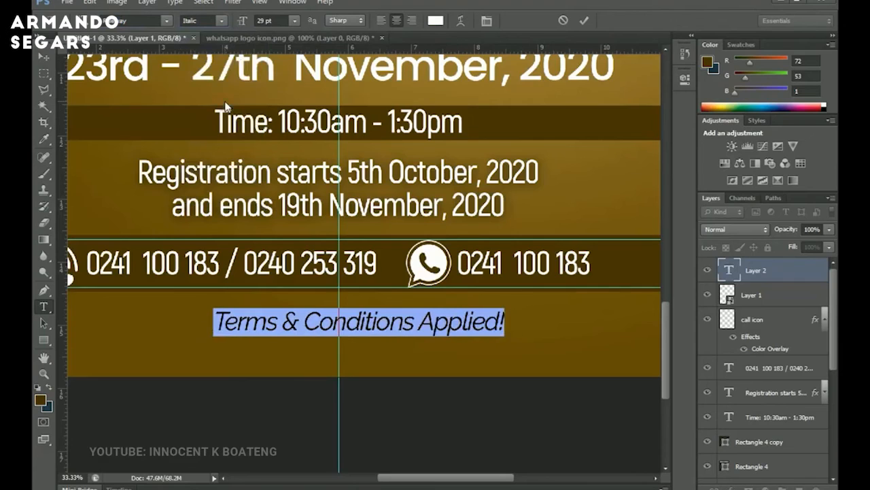
{"action": "left_click", "coordinate": [222, 22]}
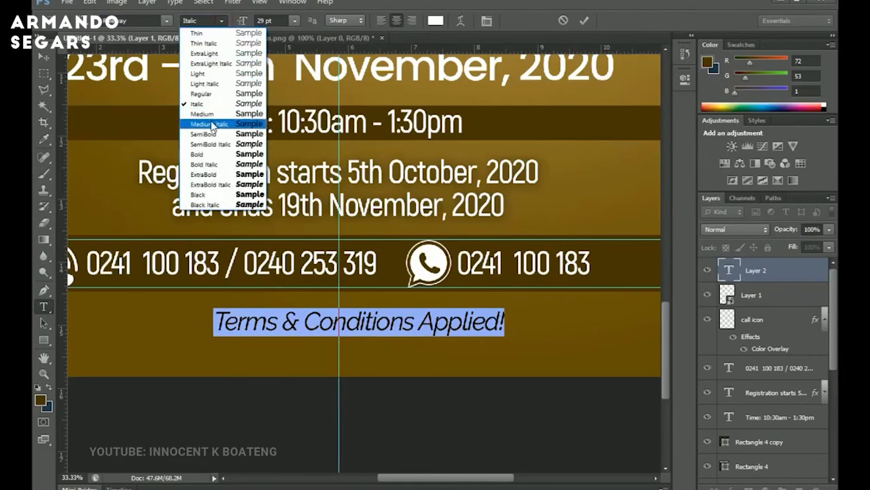
{"action": "left_click", "coordinate": [216, 125]}
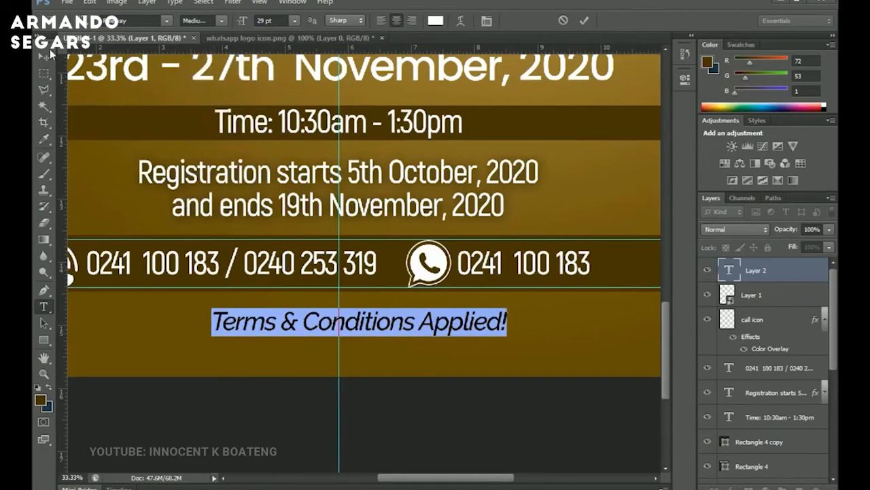
Scale the terms text up to about 112% and move it slightly lower below the bar.
{"action": "left_click", "coordinate": [49, 55]}
{"action": "key", "text": "ctrl+t"}
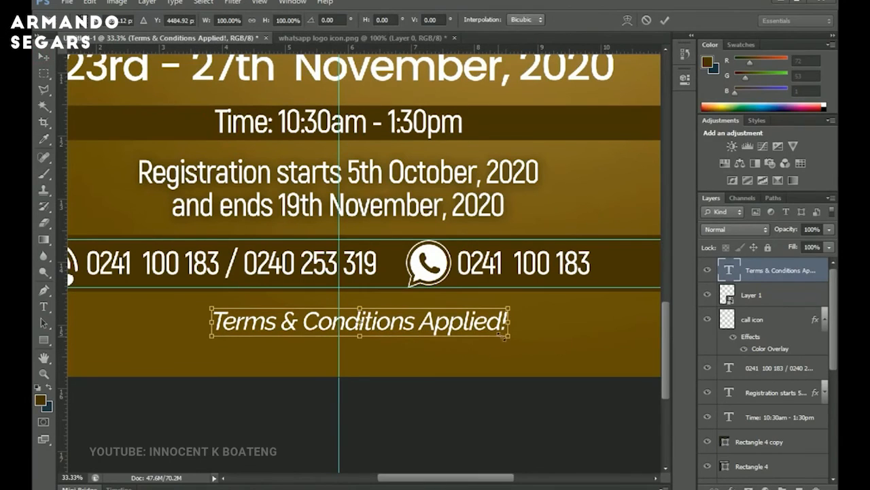
{"action": "left_click_drag", "start_coordinate": [503, 335], "coordinate": [522, 342]}
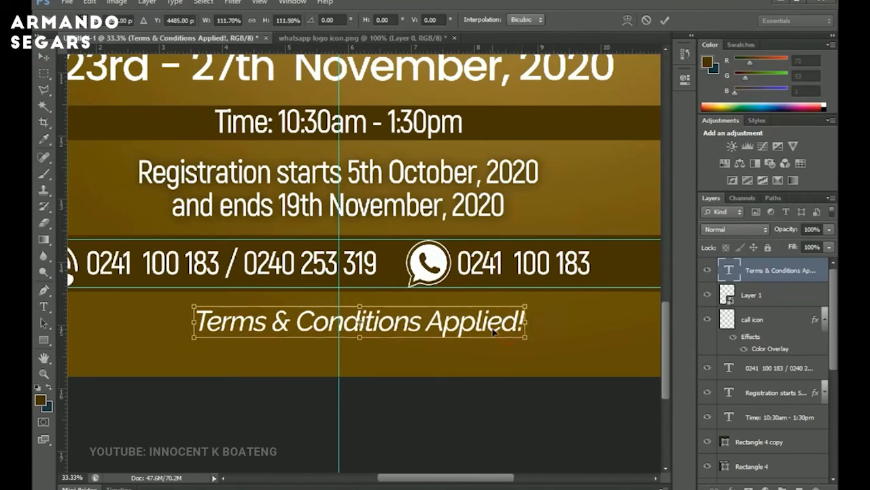
{"action": "key", "text": "Return"}
{"action": "mouse_move", "coordinate": [478, 326]}
{"action": "left_mouse_down"}
{"action": "mouse_move", "coordinate": [490, 342]}
{"action": "mouse_move", "coordinate": [478, 351]}
{"action": "mouse_move", "coordinate": [473, 342]}
{"action": "left_mouse_up"}
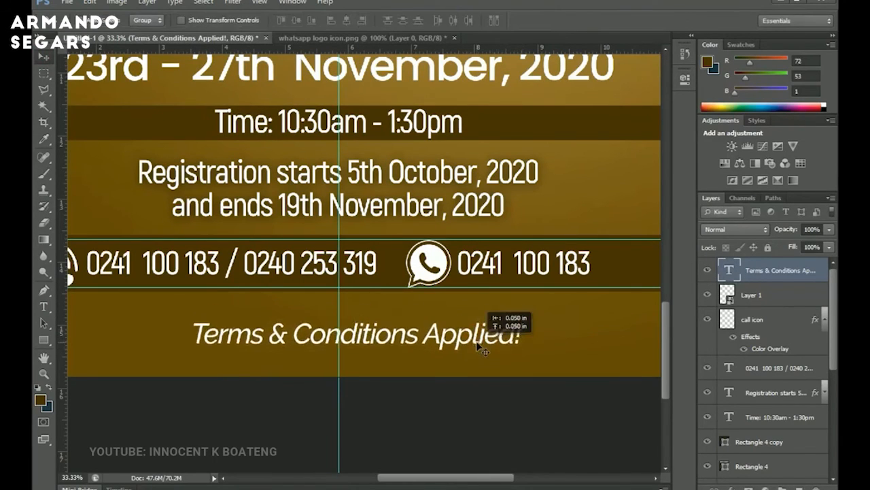
Center the 'Terms & Conditions Applied!' text horizontally on the canvas.
{"action": "key", "text": "ctrl+a"}
{"action": "left_click", "coordinate": [349, 19]}
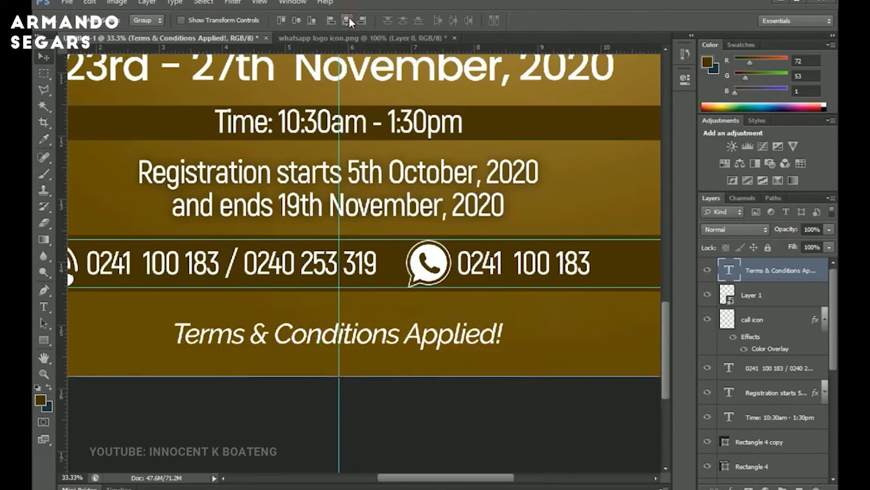
Draw a dark brown rectangle about 1264 × 461 px beside the topics list, below the portrait.
{"action": "key", "text": "z"}
{"action": "right_click", "coordinate": [406, 115]}
{"action": "left_click", "coordinate": [436, 124]}
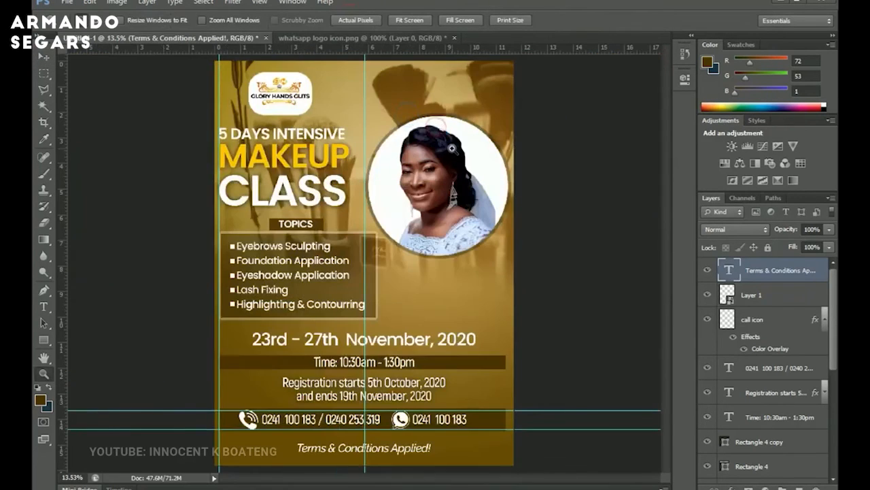
{"action": "left_click", "coordinate": [487, 291]}
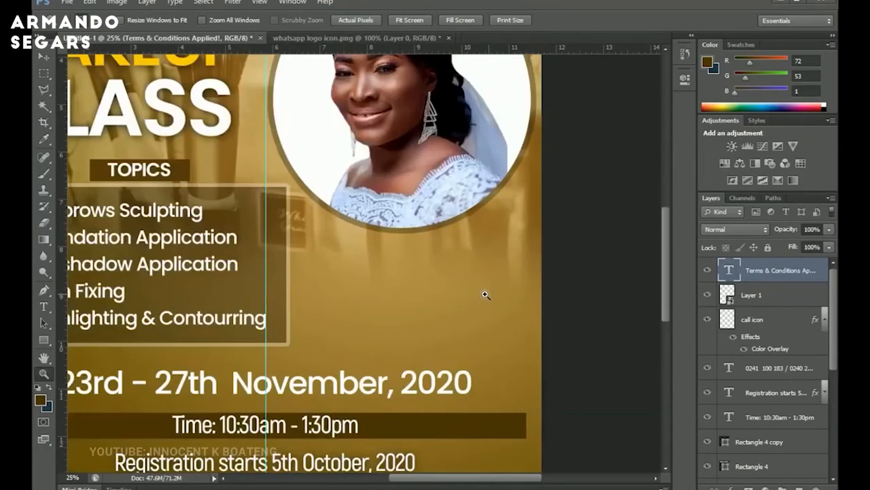
{"action": "left_click_drag", "start_coordinate": [483, 293], "coordinate": [453, 227]}
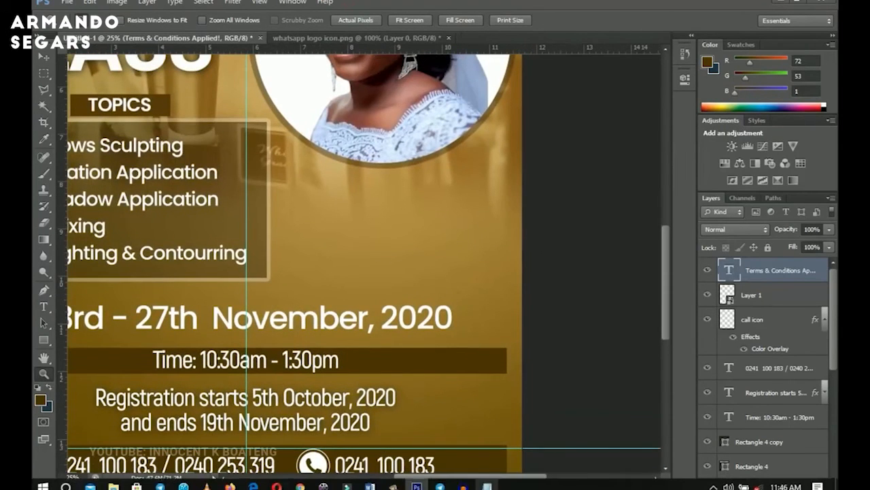
{"action": "left_click", "coordinate": [488, 486]}
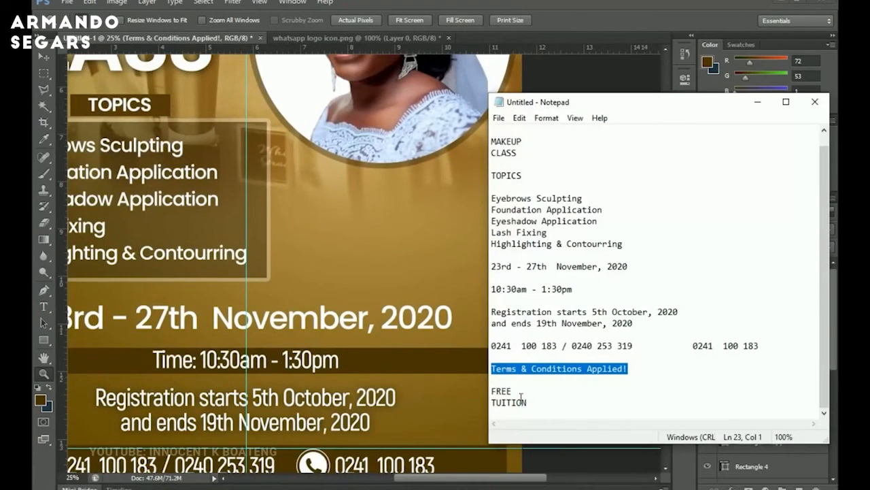
{"action": "left_click", "coordinate": [359, 232]}
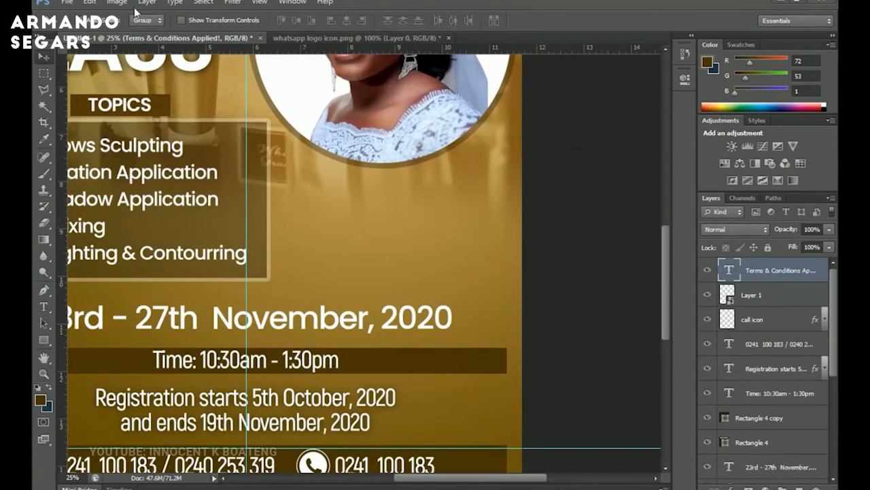
{"action": "left_click_drag", "start_coordinate": [43, 340], "coordinate": [96, 338]}
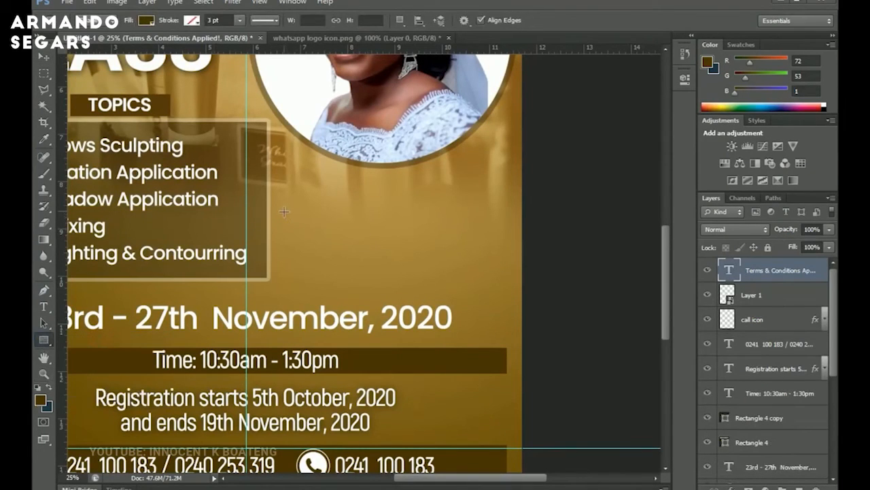
{"action": "left_click_drag", "start_coordinate": [285, 208], "coordinate": [483, 279]}
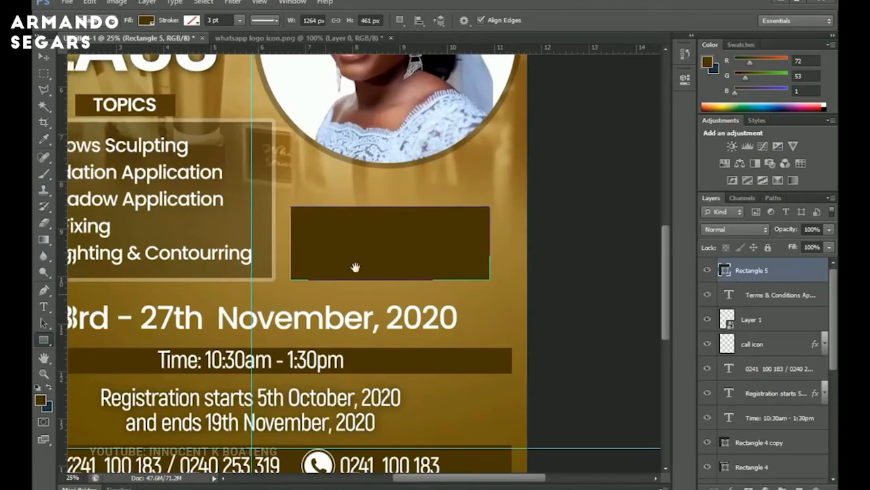
Add a 'FREE TUITION' text above the new rectangle, pasting it from the Notepad text, and select its characters.
{"action": "scroll", "coordinate": [361, 266], "scroll_direction": "down", "scroll_amount": 2}
{"action": "scroll", "coordinate": [360, 266], "scroll_direction": "left", "scroll_amount": 3}
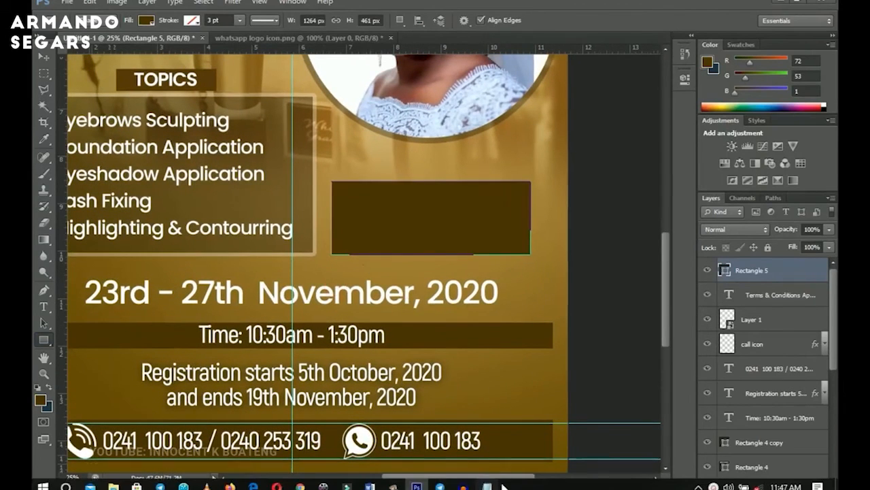
{"action": "left_click", "coordinate": [486, 483]}
{"action": "left_click_drag", "start_coordinate": [491, 391], "coordinate": [537, 400]}
{"action": "key", "text": "ctrl+c"}
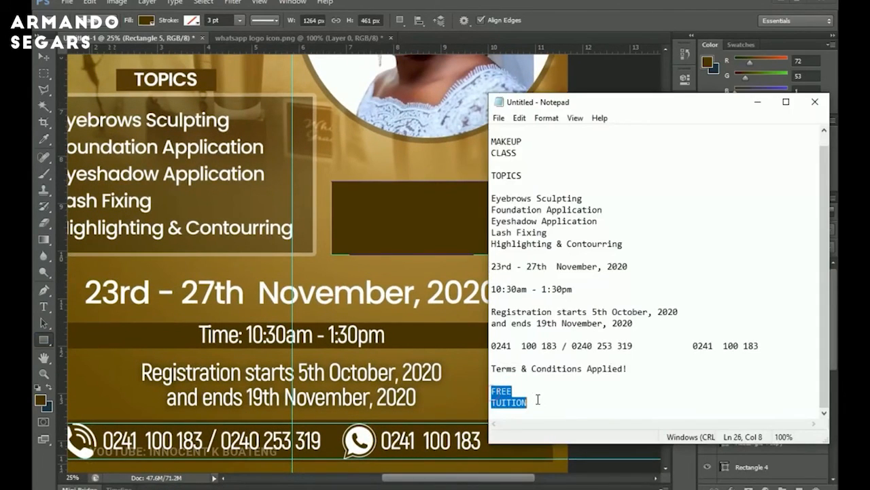
{"action": "left_click", "coordinate": [758, 102]}
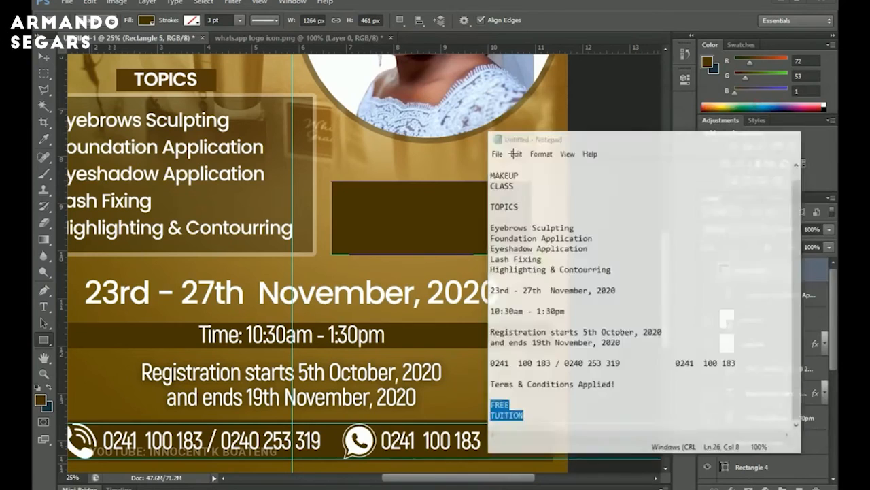
{"action": "key", "text": "t"}
{"action": "left_click", "coordinate": [487, 163]}
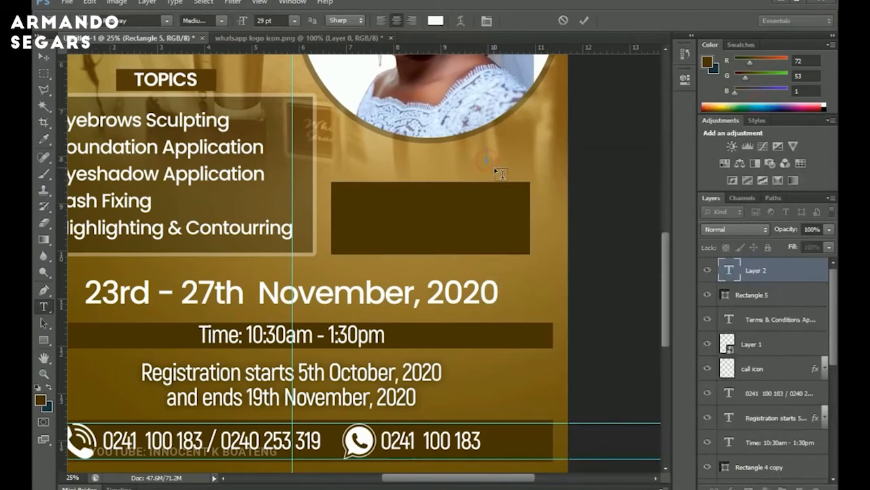
{"action": "key", "text": "ctrl+v"}
{"action": "key", "text": "ctrl+a"}
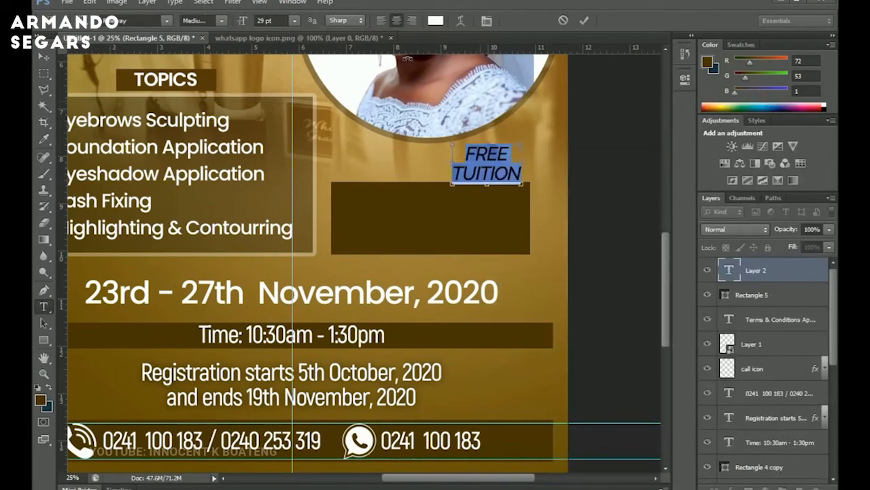